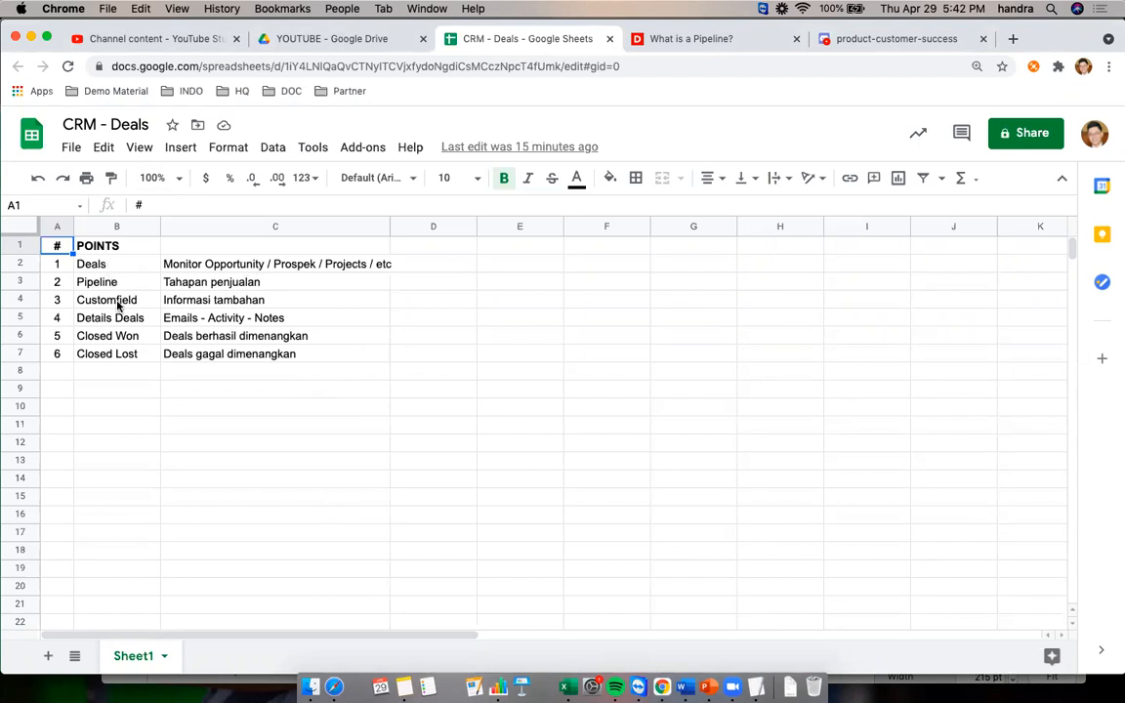
Switch from the CRM topic list to the Deskera Sales window and open the Deals board
{"action": "left_click", "coordinate": [118, 301]}
{"action": "left_click", "coordinate": [123, 321]}
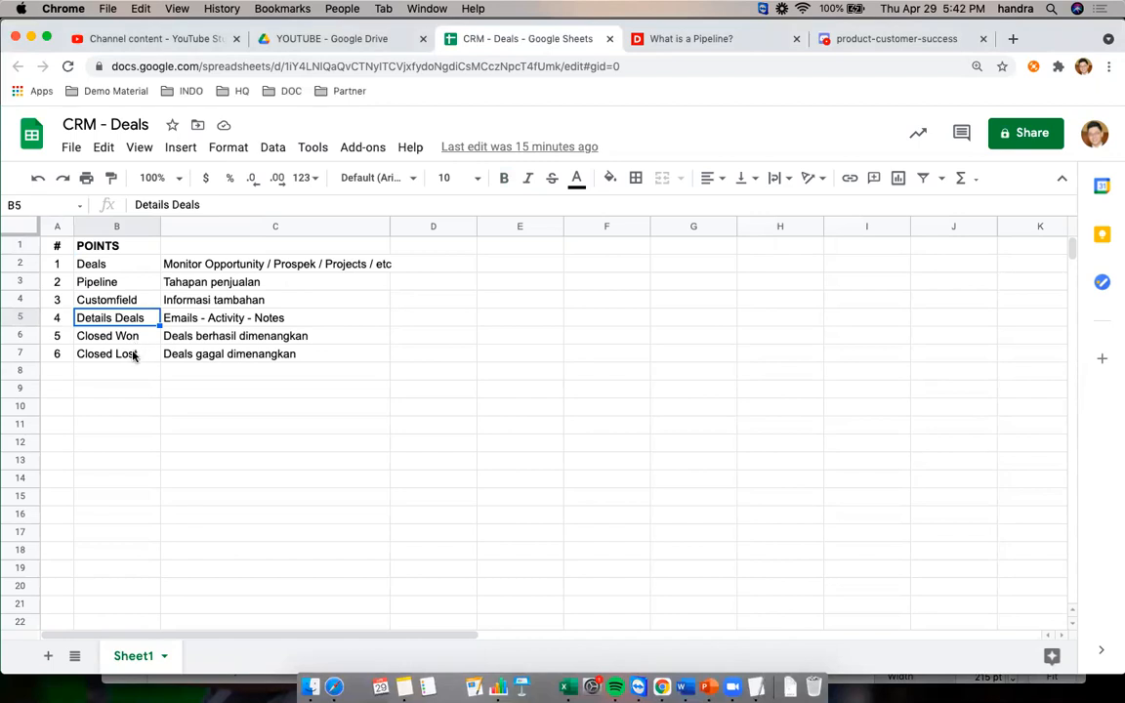
{"action": "key", "text": "super+grave"}
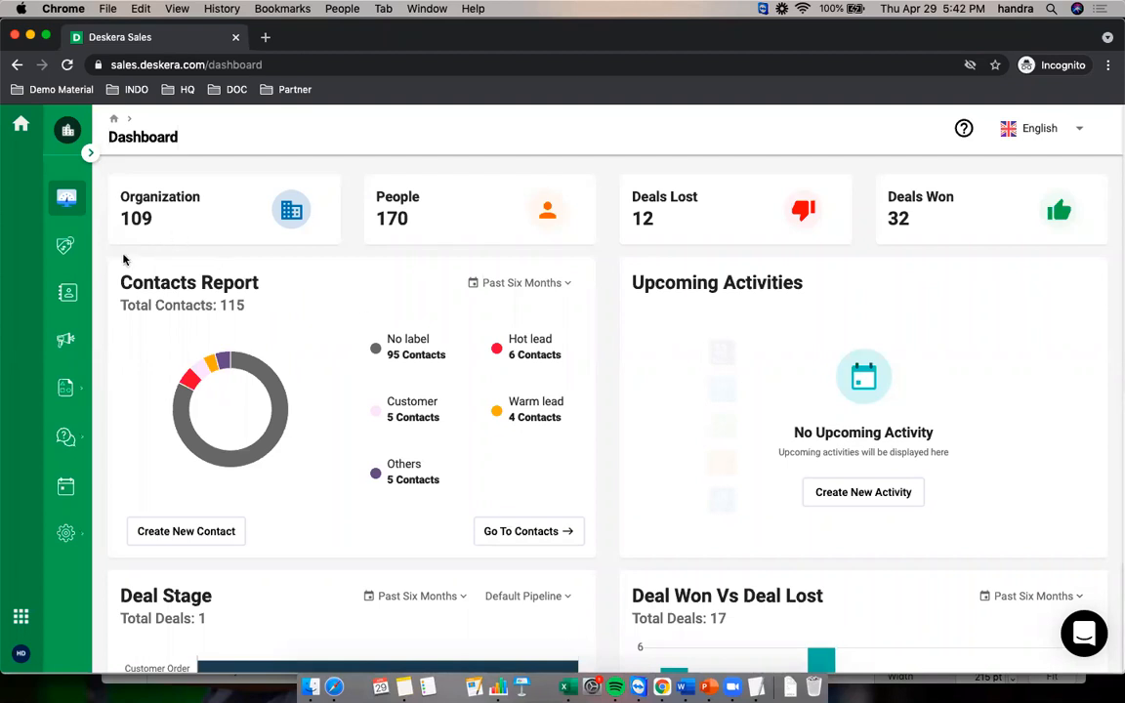
{"action": "left_click", "coordinate": [65, 247]}
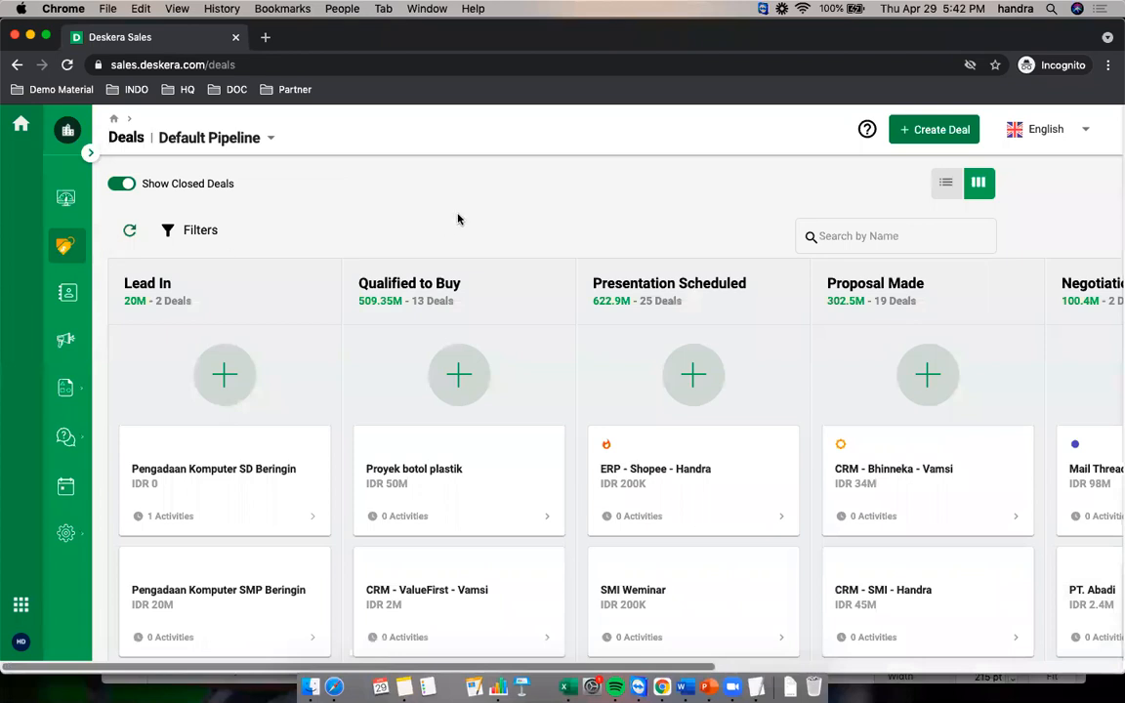
Look through the list of existing sales pipelines on the Deals board
{"action": "left_click", "coordinate": [272, 143]}
{"action": "scroll", "coordinate": [259, 170], "scroll_direction": "up", "scroll_amount": 3}
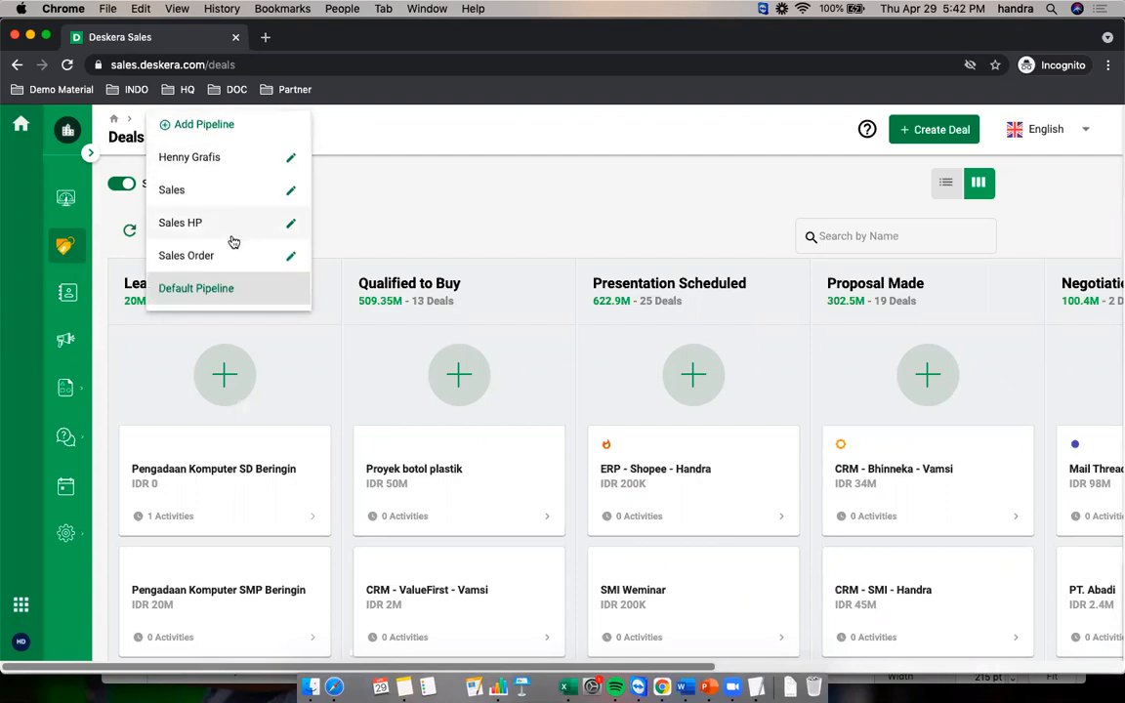
{"action": "scroll", "coordinate": [231, 237], "scroll_direction": "down", "scroll_amount": 3}
{"action": "scroll", "coordinate": [226, 234], "scroll_direction": "up", "scroll_amount": 3}
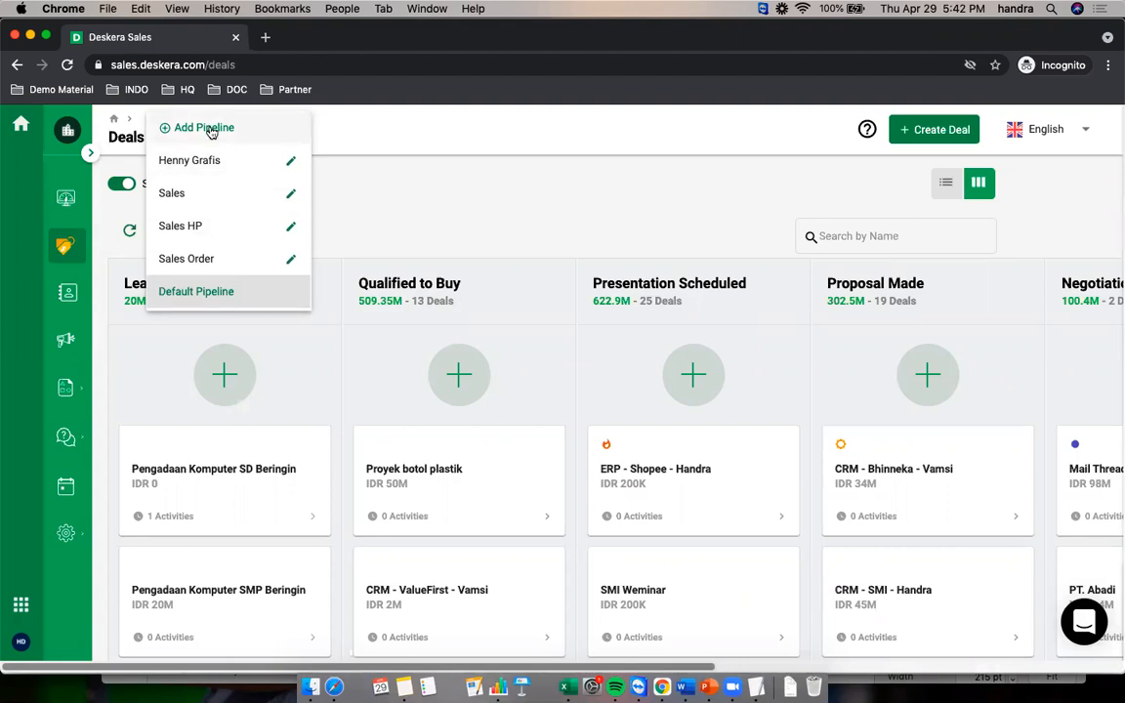
{"action": "left_click", "coordinate": [441, 210]}
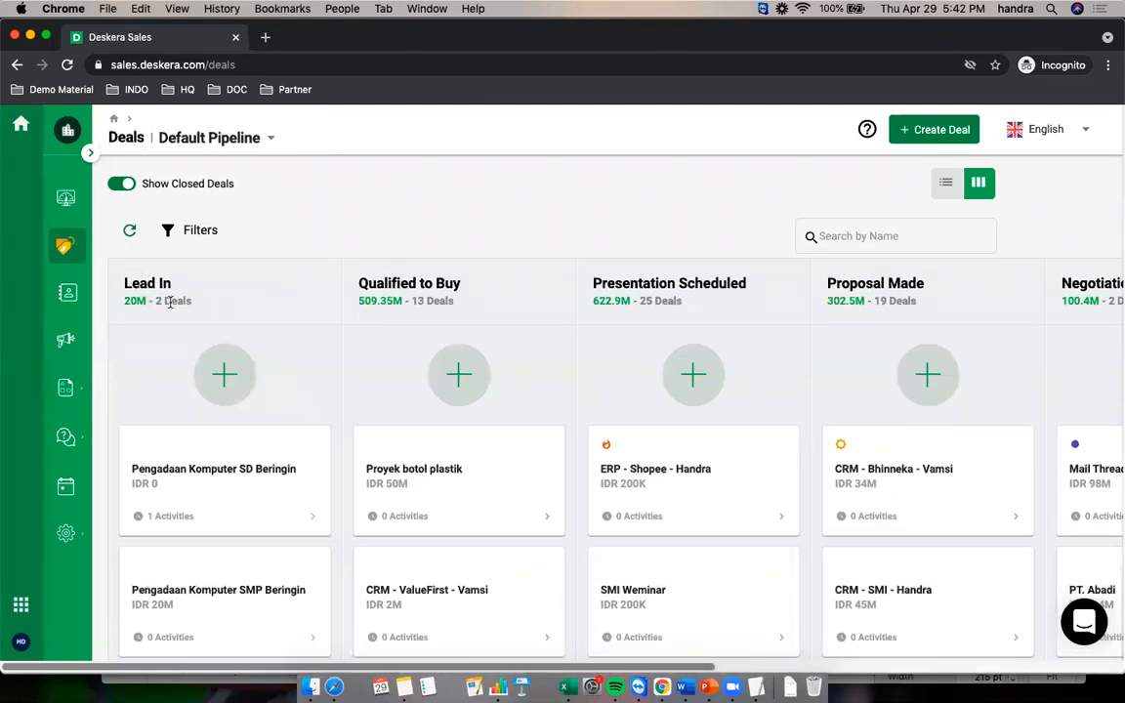
Add a new pipeline and name it "Pipeline" followed by the owner's first name
{"action": "left_click", "coordinate": [271, 143]}
{"action": "scroll", "coordinate": [273, 151], "scroll_direction": "up", "scroll_amount": 3}
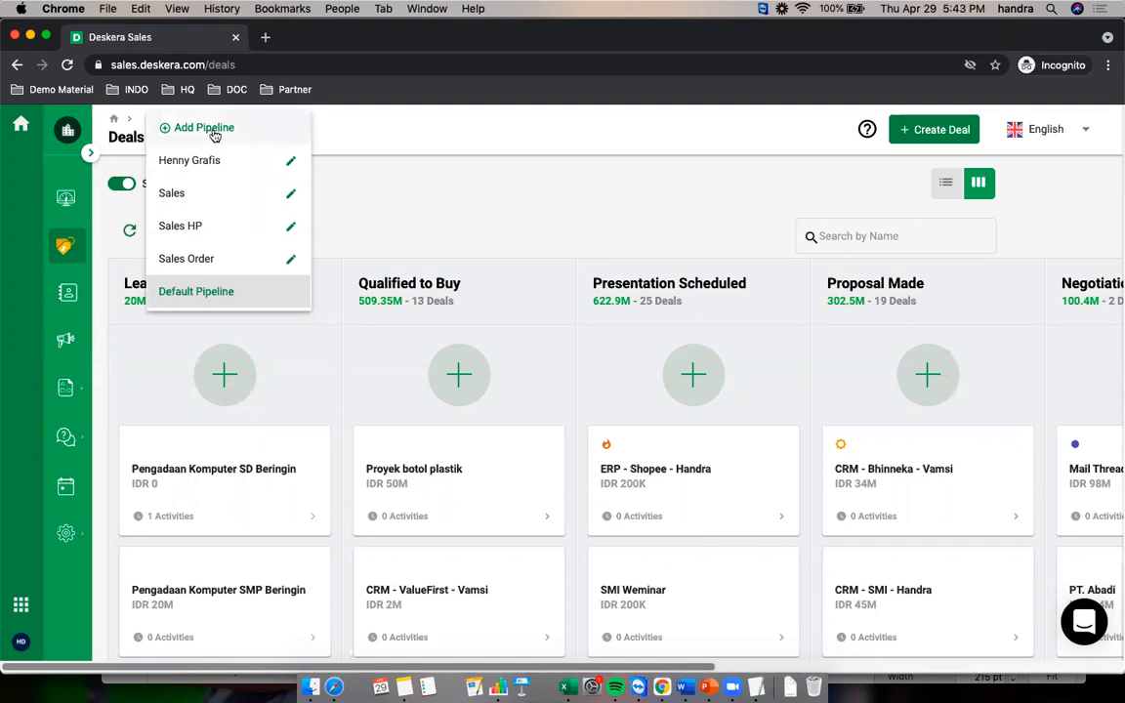
{"action": "left_click", "coordinate": [212, 131]}
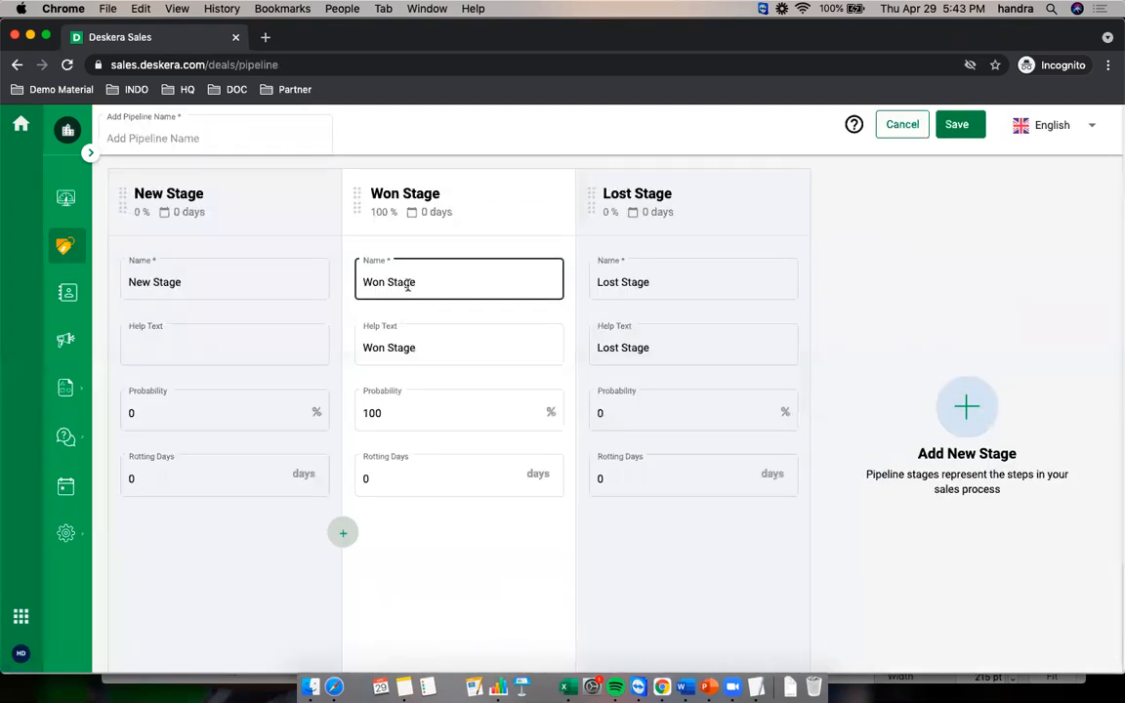
{"action": "left_click", "coordinate": [234, 283]}
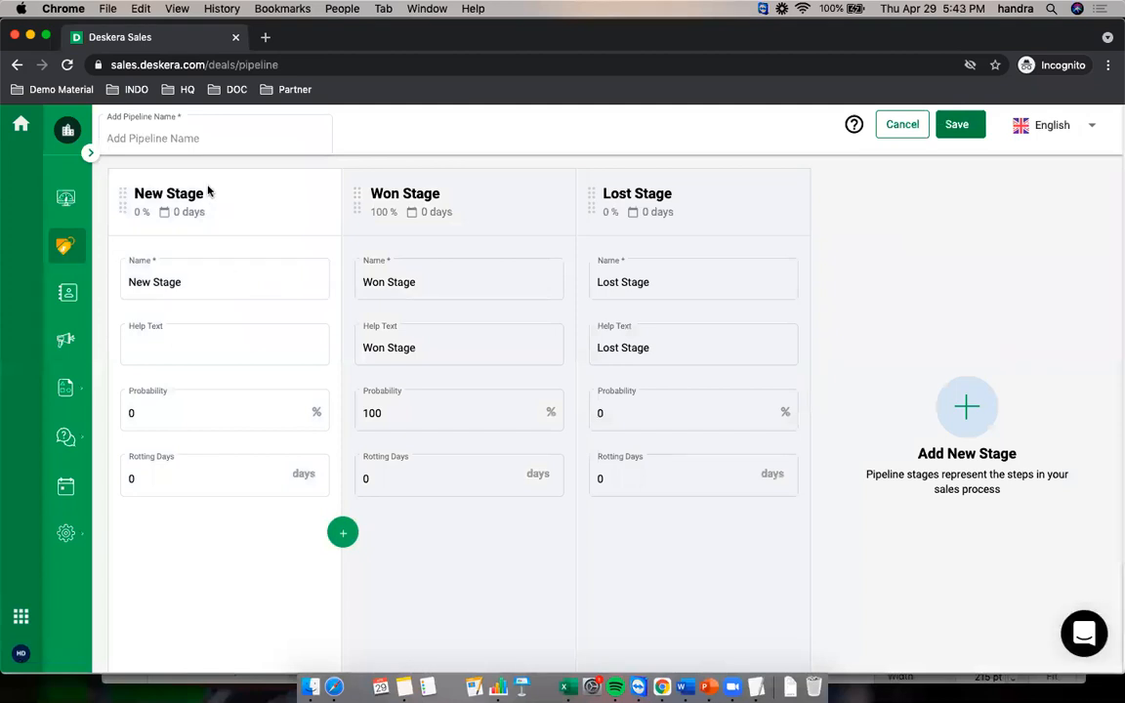
{"action": "left_click", "coordinate": [189, 139]}
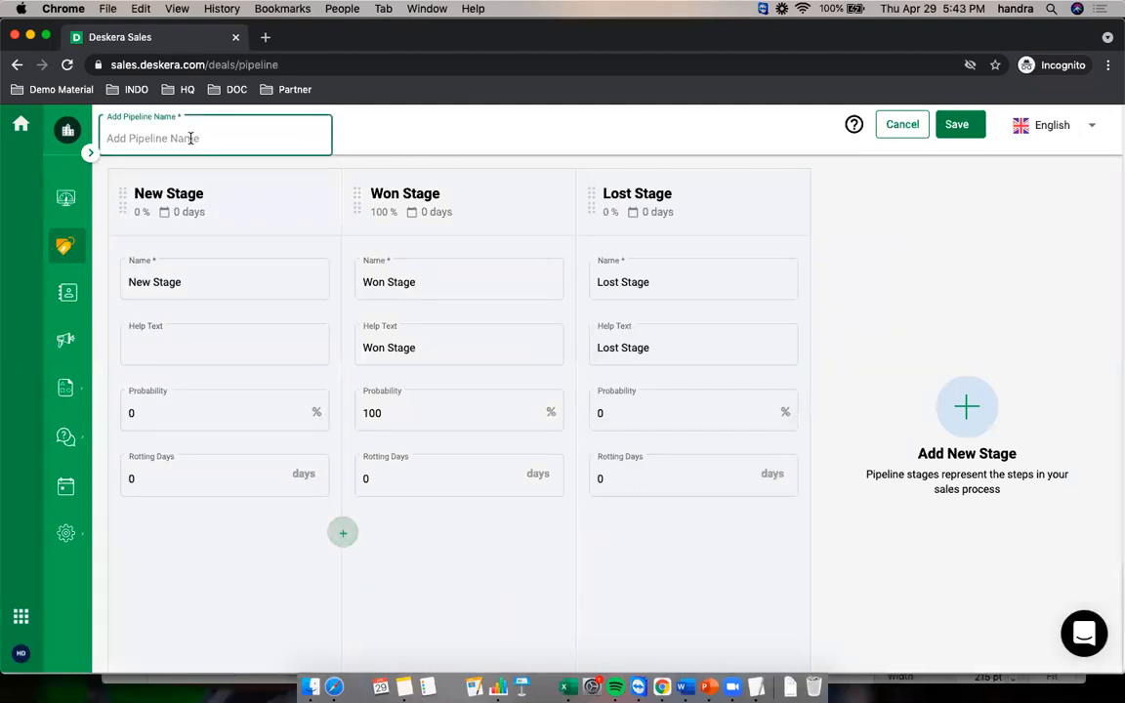
{"action": "type", "text": "Pipeline Handra"}
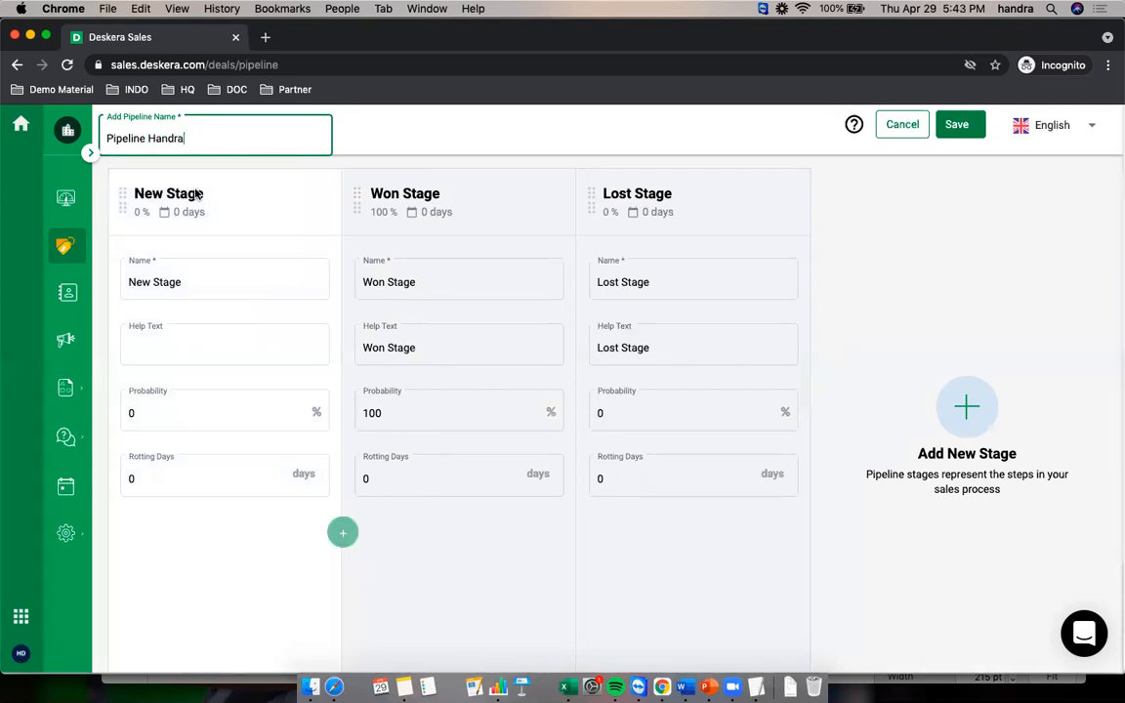
Rename the pipeline's first stage to "Lead Masuk"
{"action": "left_click", "coordinate": [198, 278]}
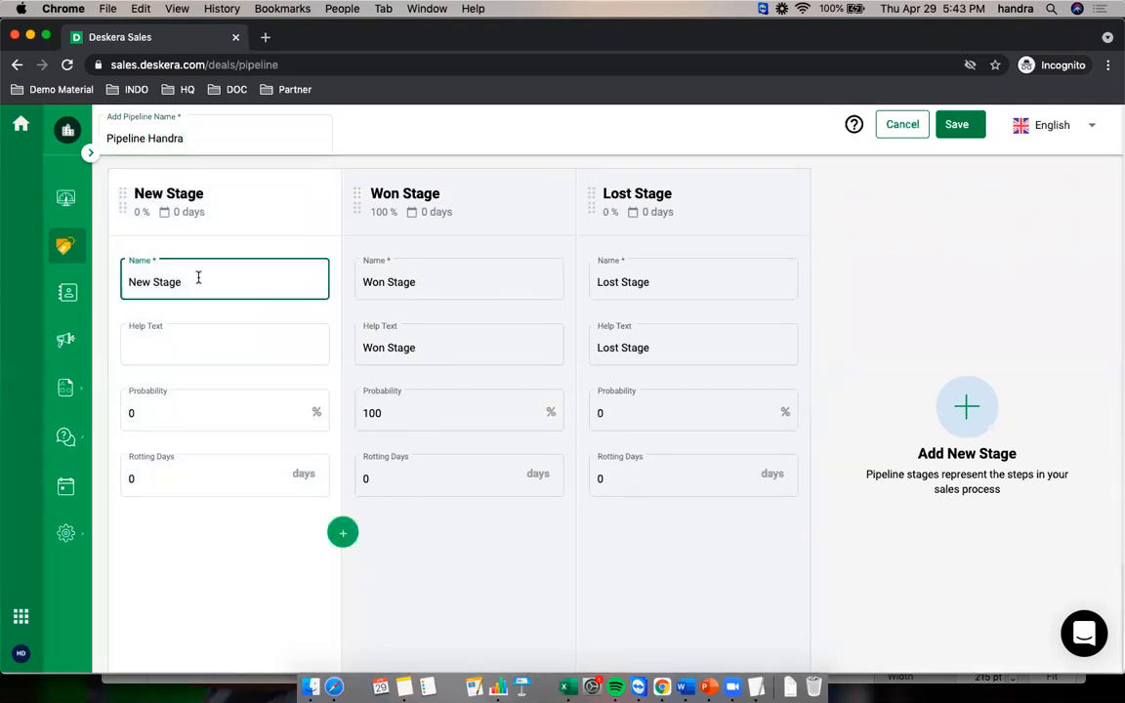
{"action": "triple_click", "coordinate": [198, 278]}
{"action": "type", "text": "Lead Masuk"}
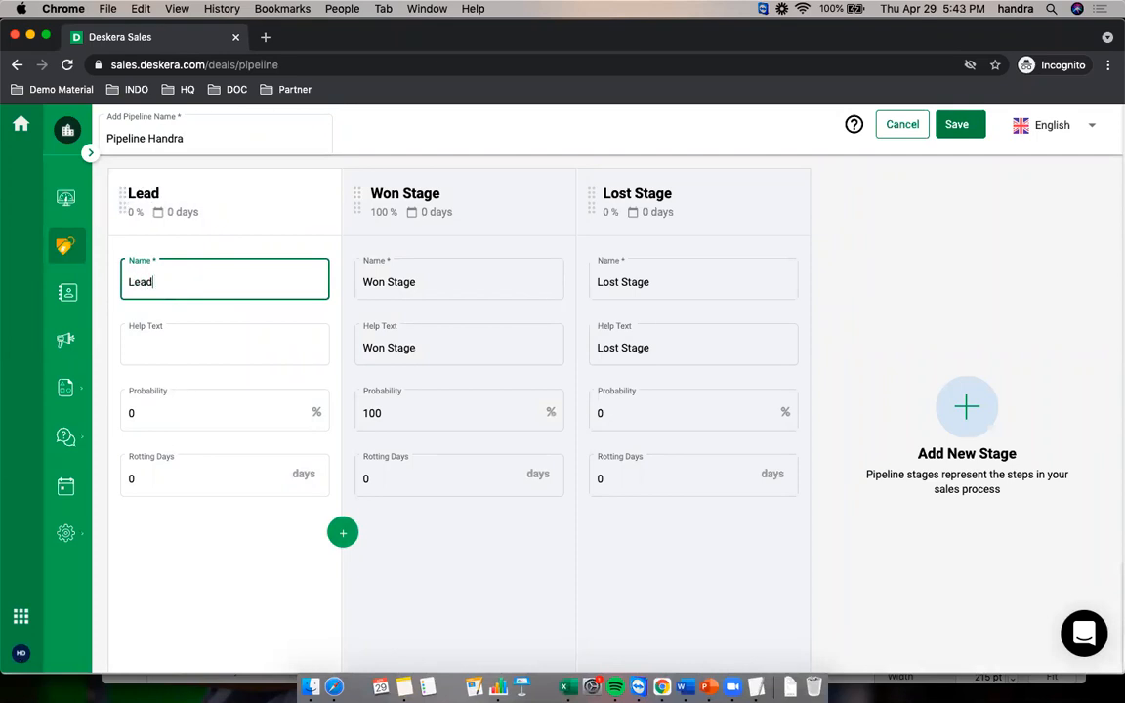
Insert a stage named "Meeting Pertama" between Lead Masuk and Won Stage
{"action": "left_click", "coordinate": [342, 532]}
{"action": "left_click", "coordinate": [419, 283]}
{"action": "triple_click", "coordinate": [419, 283]}
{"action": "type", "text": "Meeting"}
{"action": "key", "text": "BackSpace"}
{"action": "key", "text": "BackSpace"}
{"action": "key", "text": "BackSpace"}
{"action": "key", "text": "BackSpace"}
{"action": "type", "text": "eting Pertama"}
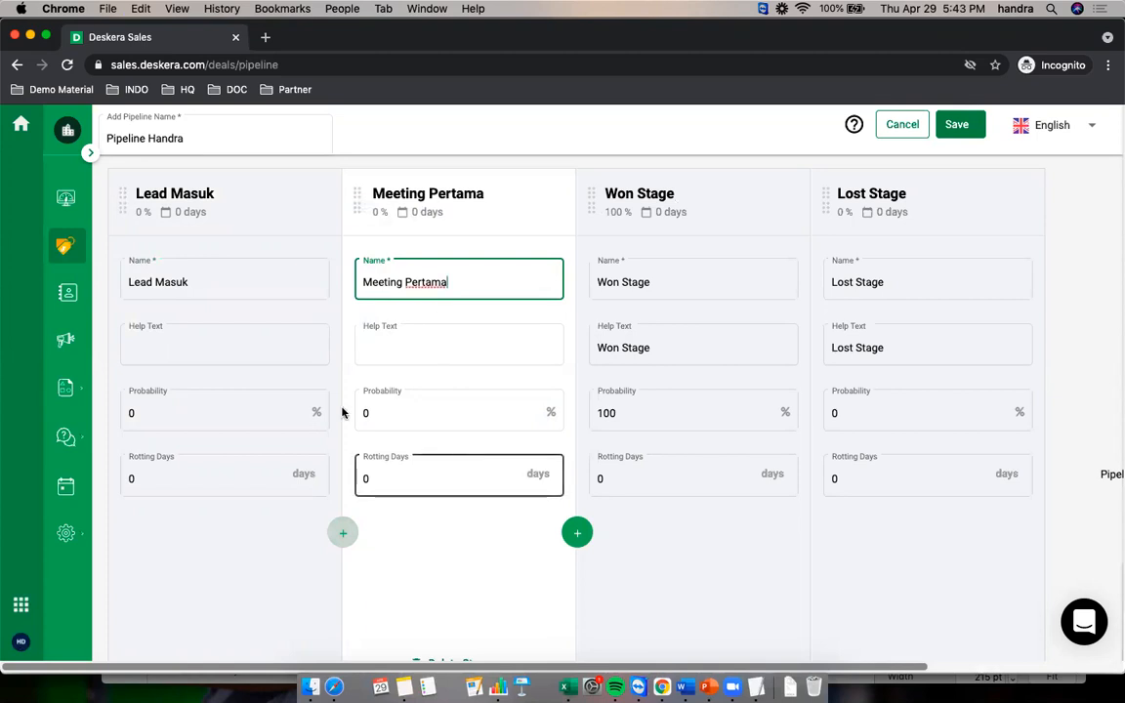
Enter the help texts "Lead baru di dapat" for Lead Masuk and "Set meeting pertama" for Meeting Pertama
{"action": "left_click", "coordinate": [183, 342]}
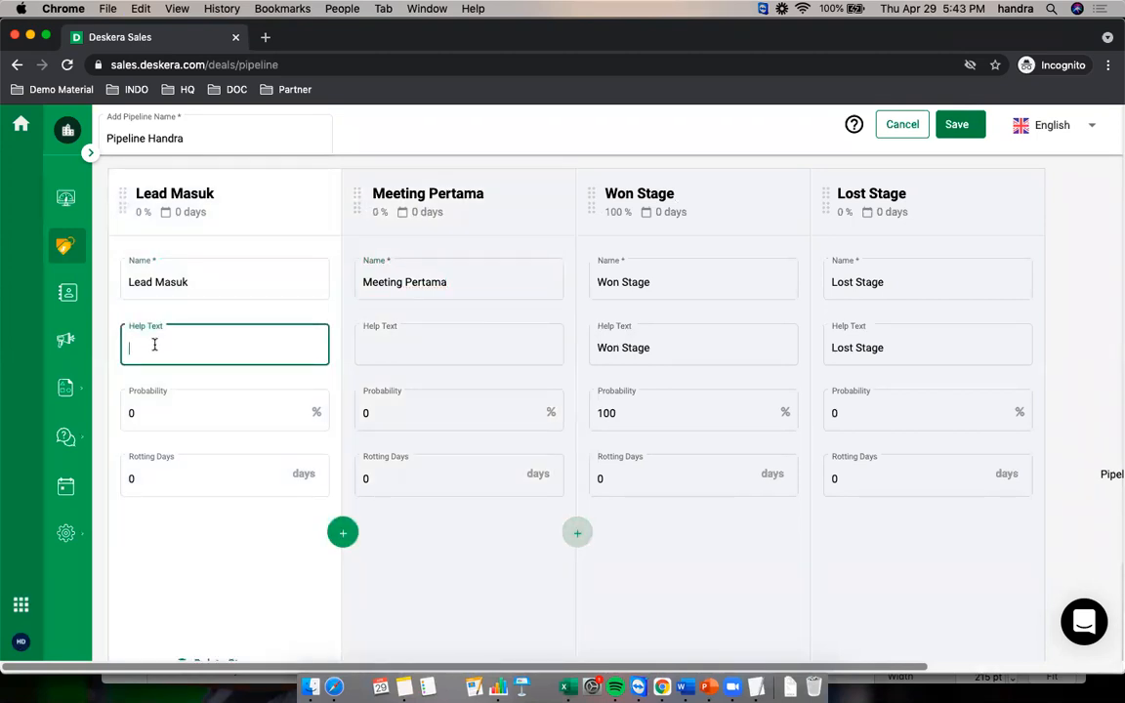
{"action": "type", "text": "Lead baru di dapat"}
{"action": "left_click", "coordinate": [400, 347]}
{"action": "type", "text": "Set meeting pertama"}
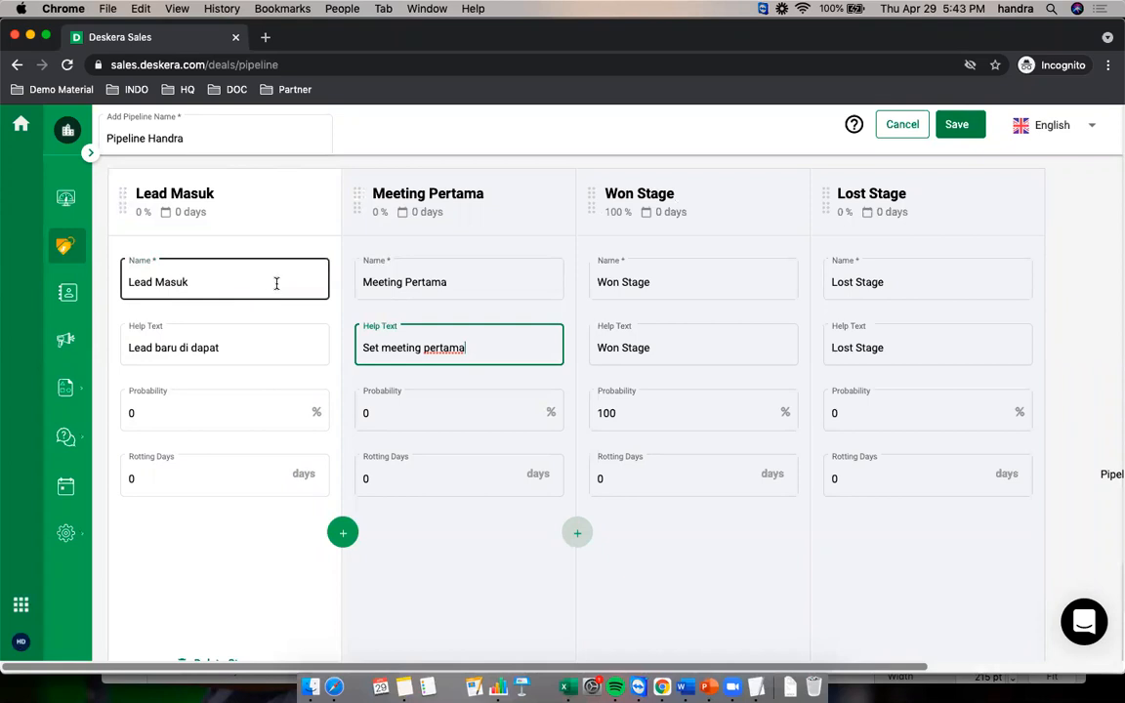
{"action": "mouse_move", "coordinate": [180, 196]}
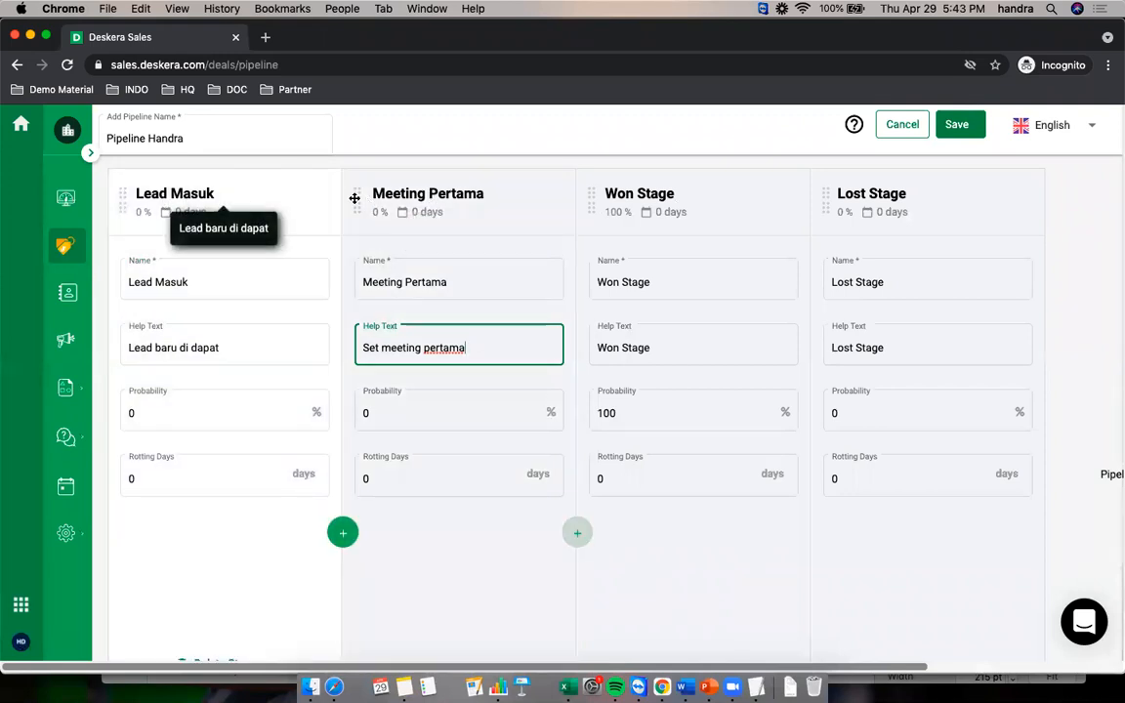
Set the probability to 10% for Lead Masuk and 30% for Meeting Pertama
{"action": "left_click", "coordinate": [146, 413]}
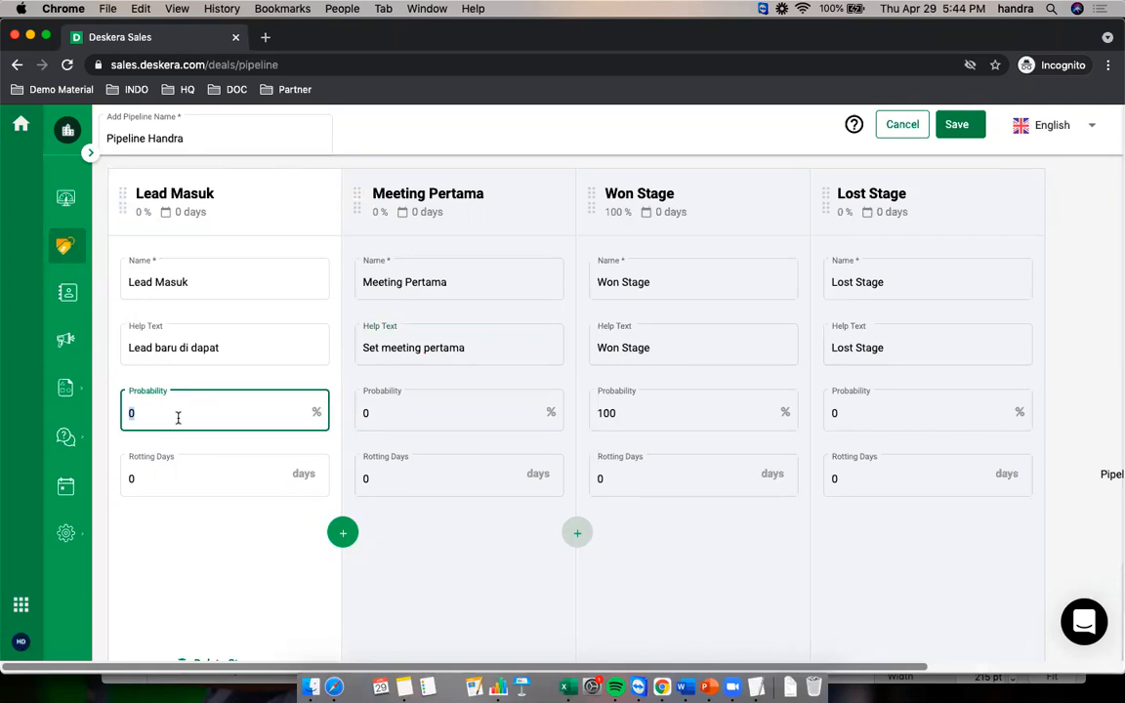
{"action": "type", "text": "10"}
{"action": "left_click", "coordinate": [383, 414]}
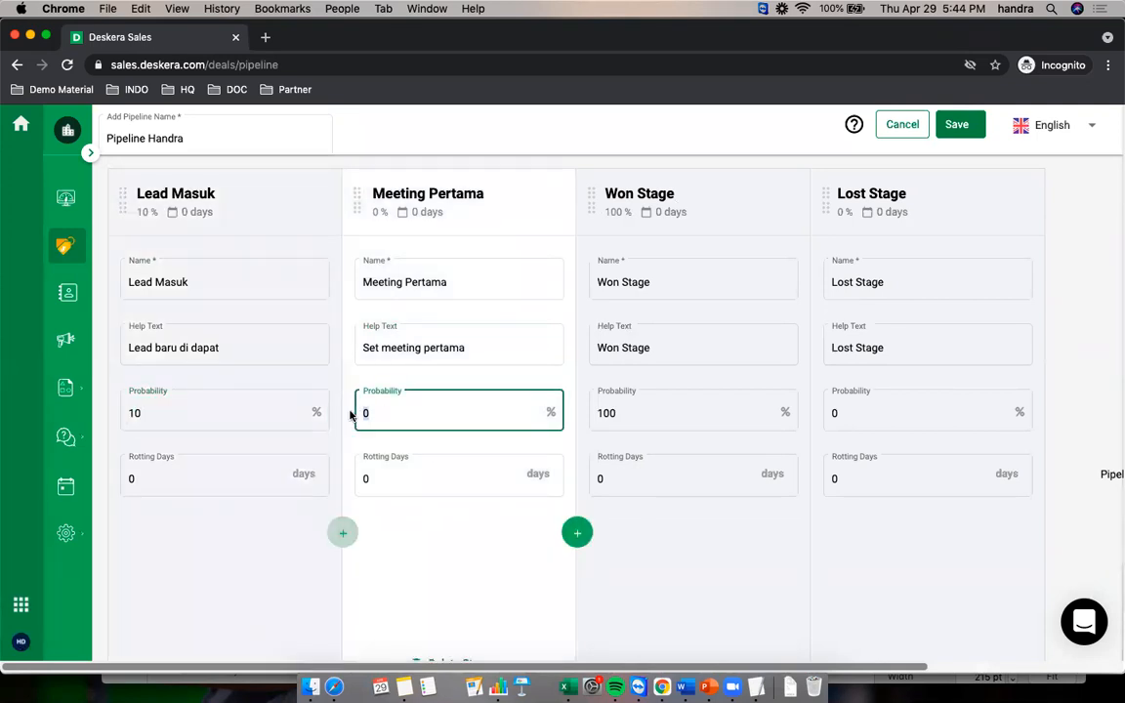
{"action": "type", "text": "30"}
Insert a stage named "Meeting Kedua" after Meeting Pertama with a probability of 40%
{"action": "left_click", "coordinate": [577, 532]}
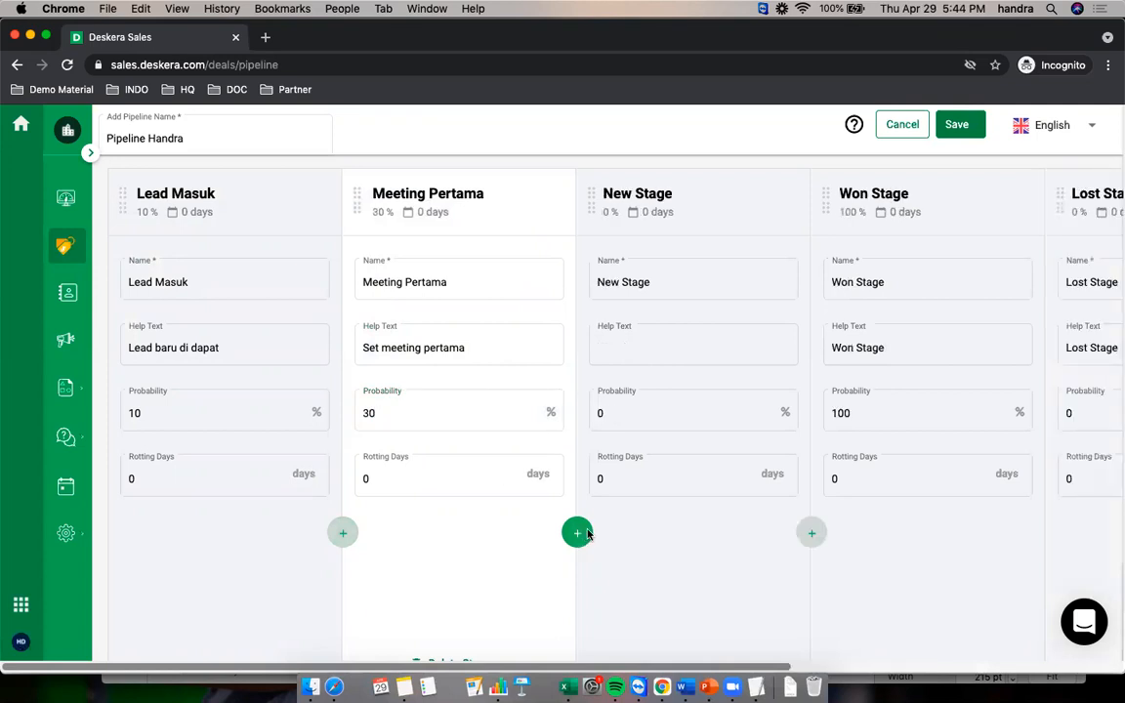
{"action": "left_click", "coordinate": [663, 282]}
{"action": "triple_click", "coordinate": [665, 282]}
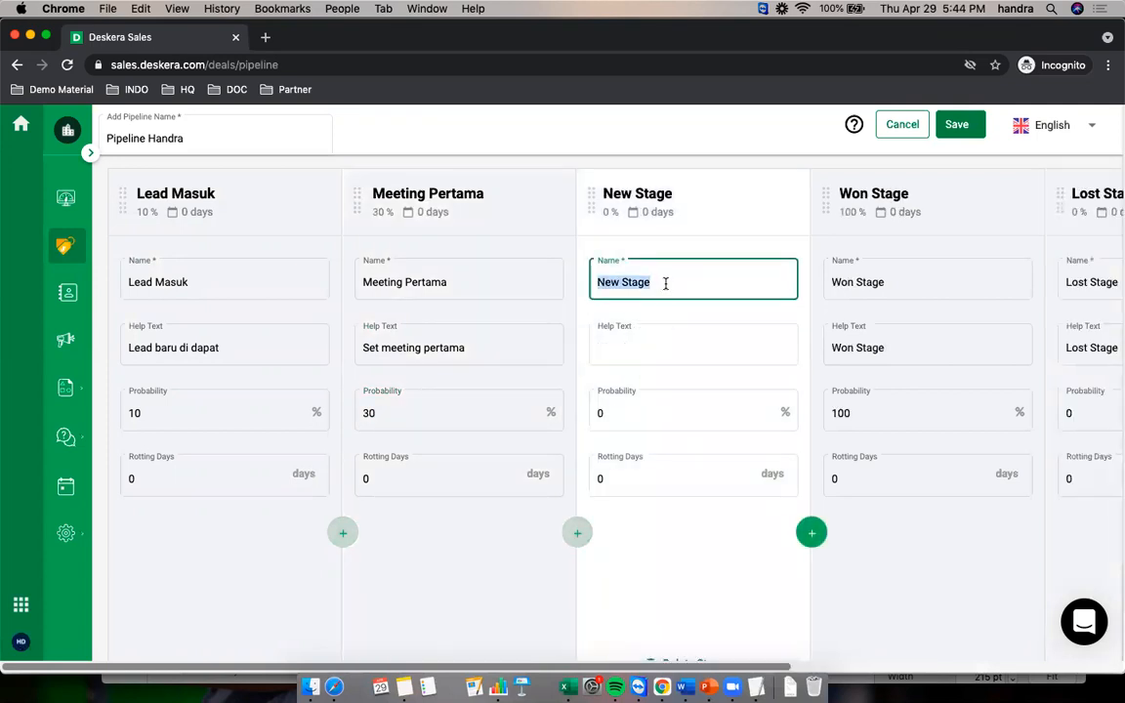
{"action": "type", "text": "Mete"}
{"action": "key", "text": "BackSpace"}
{"action": "key", "text": "BackSpace"}
{"action": "type", "text": "eting Kedua"}
{"action": "left_click", "coordinate": [633, 413]}
{"action": "type", "text": "40"}
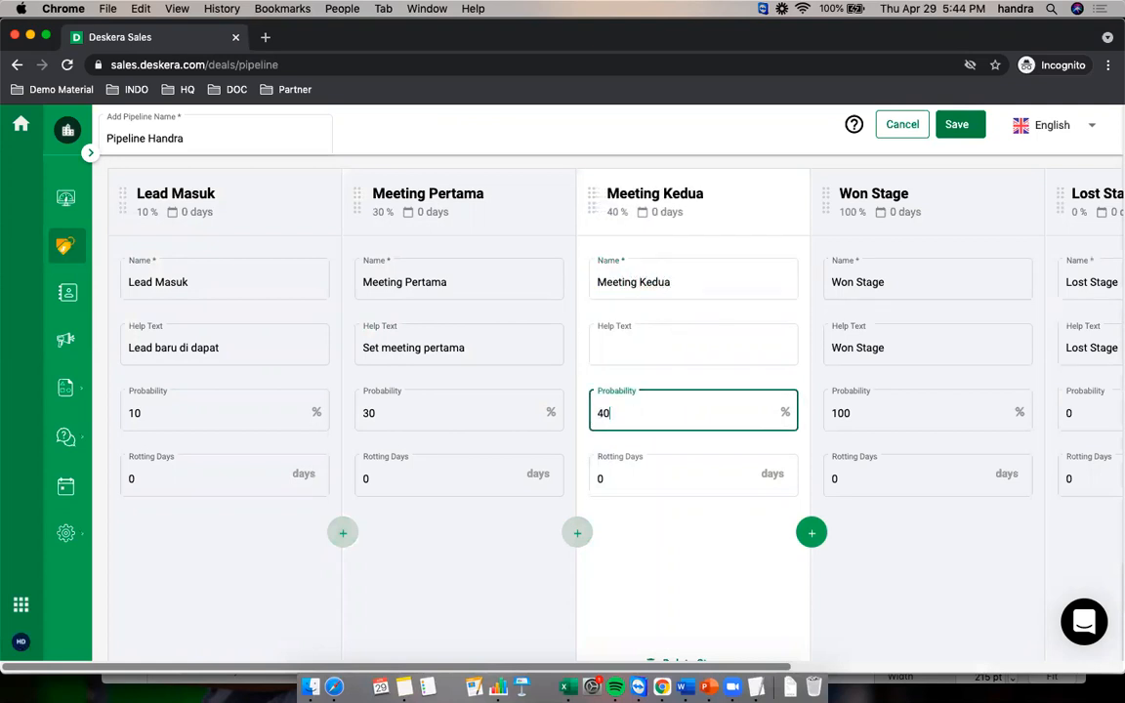
Insert a stage named "Negosiasi" after Meeting Kedua with a probability of 60%
{"action": "left_click", "coordinate": [812, 532]}
{"action": "left_click", "coordinate": [883, 281]}
{"action": "left_click_drag", "start_coordinate": [883, 281], "coordinate": [771, 281]}
{"action": "type", "text": "Nego"}
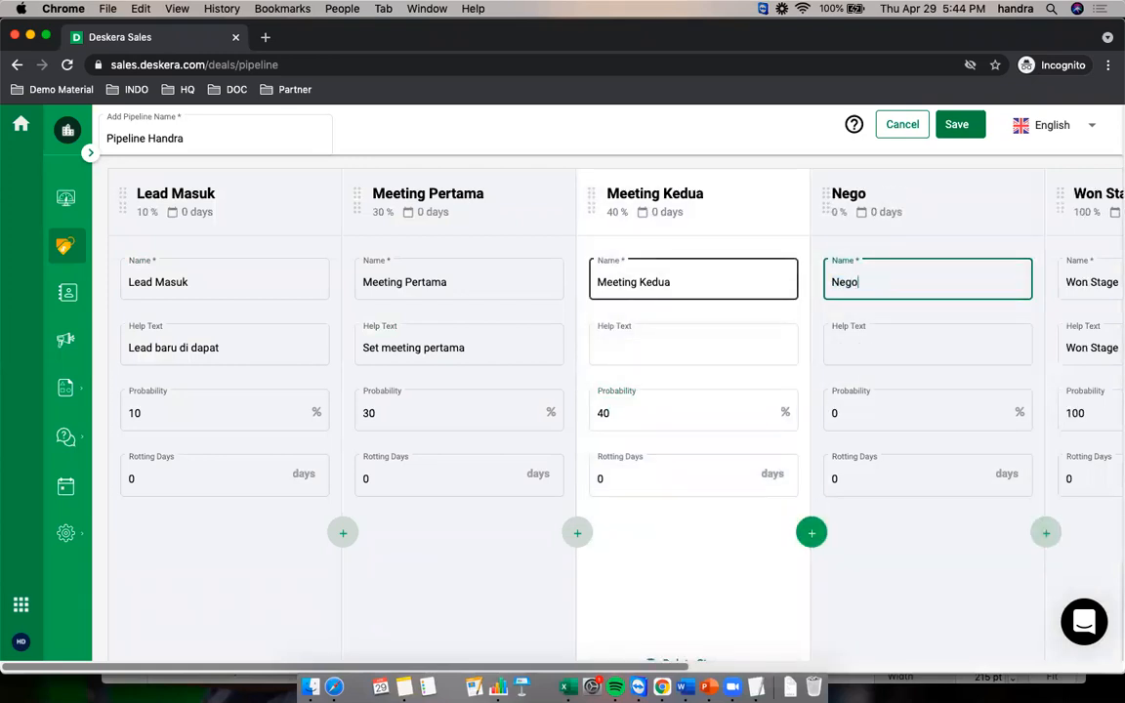
{"action": "type", "text": "siasi"}
{"action": "key", "text": "Tab"}
{"action": "key", "text": "Tab"}
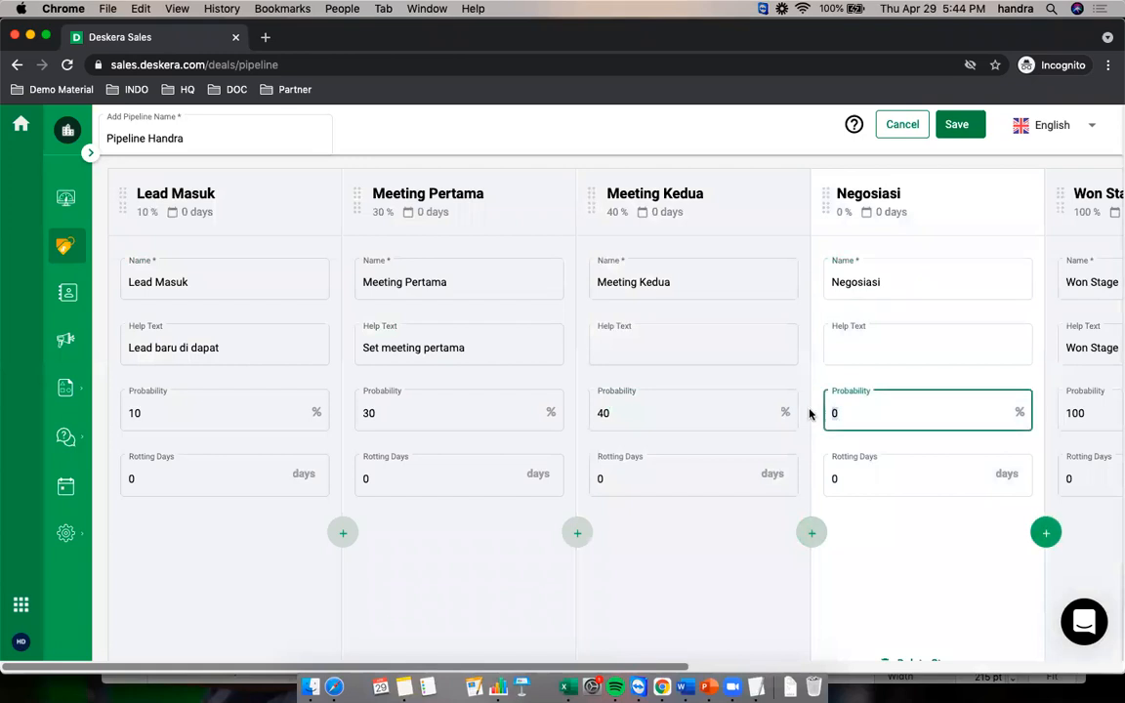
{"action": "type", "text": "60"}
{"action": "left_click", "coordinate": [869, 582]}
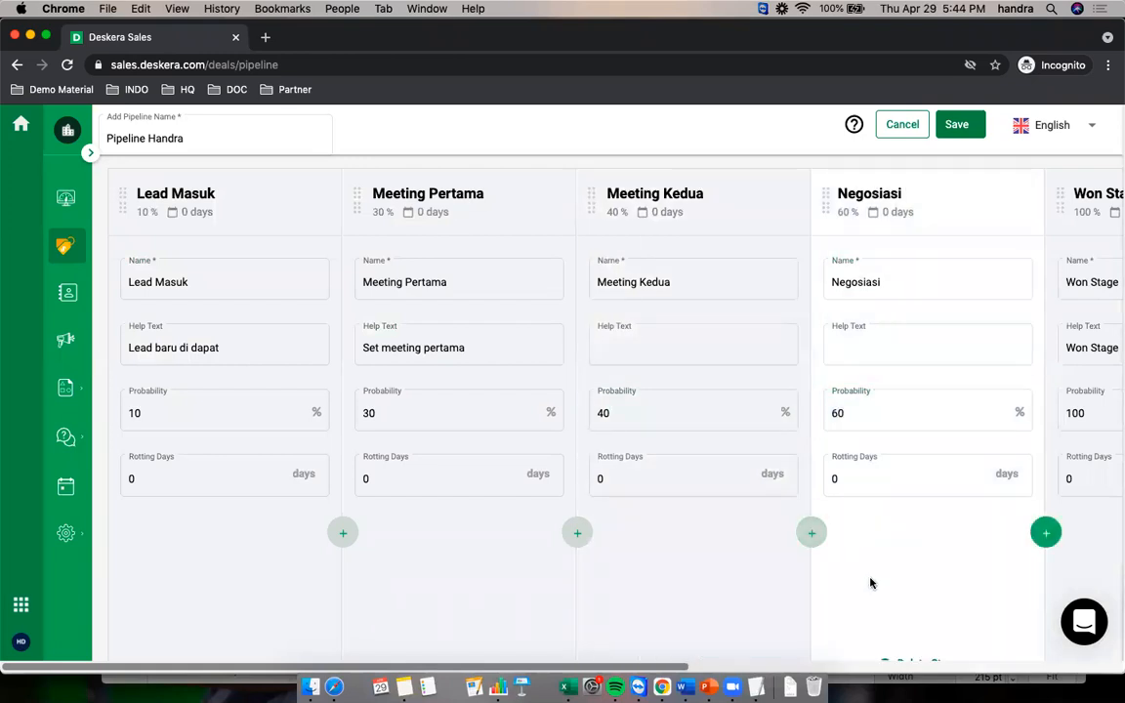
Set the rotting days of the Lead Masuk stage to 10
{"action": "left_click", "coordinate": [150, 479]}
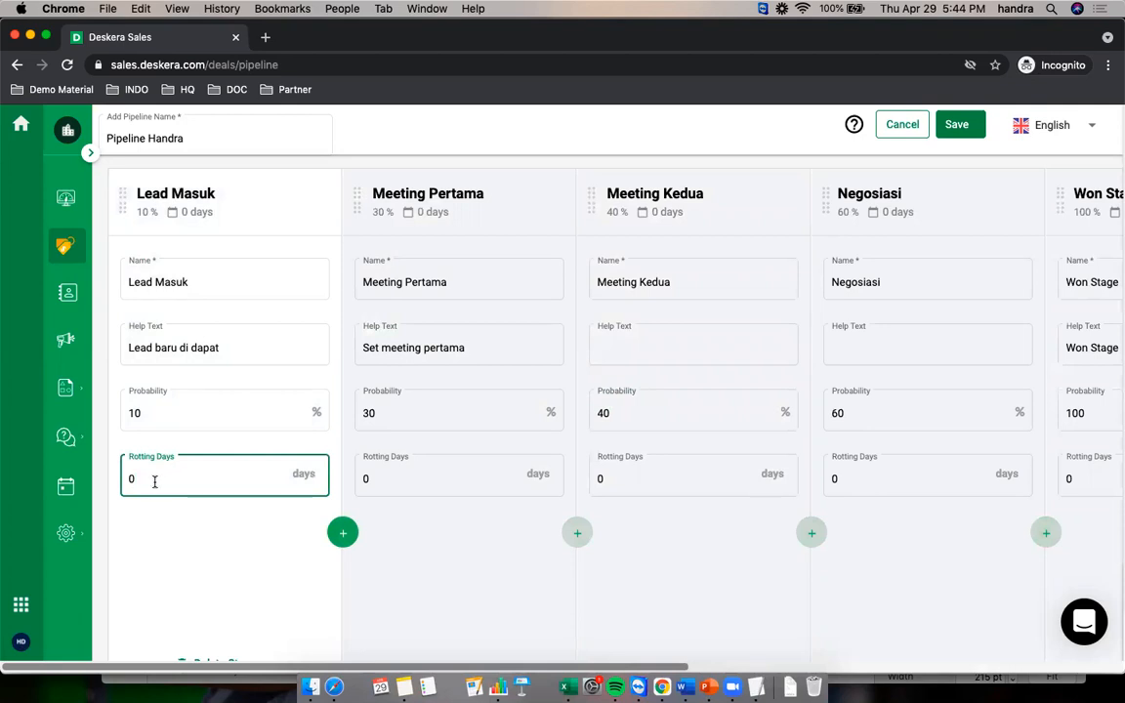
{"action": "key", "text": "super+a"}
{"action": "type", "text": "10"}
{"action": "left_click", "coordinate": [132, 517]}
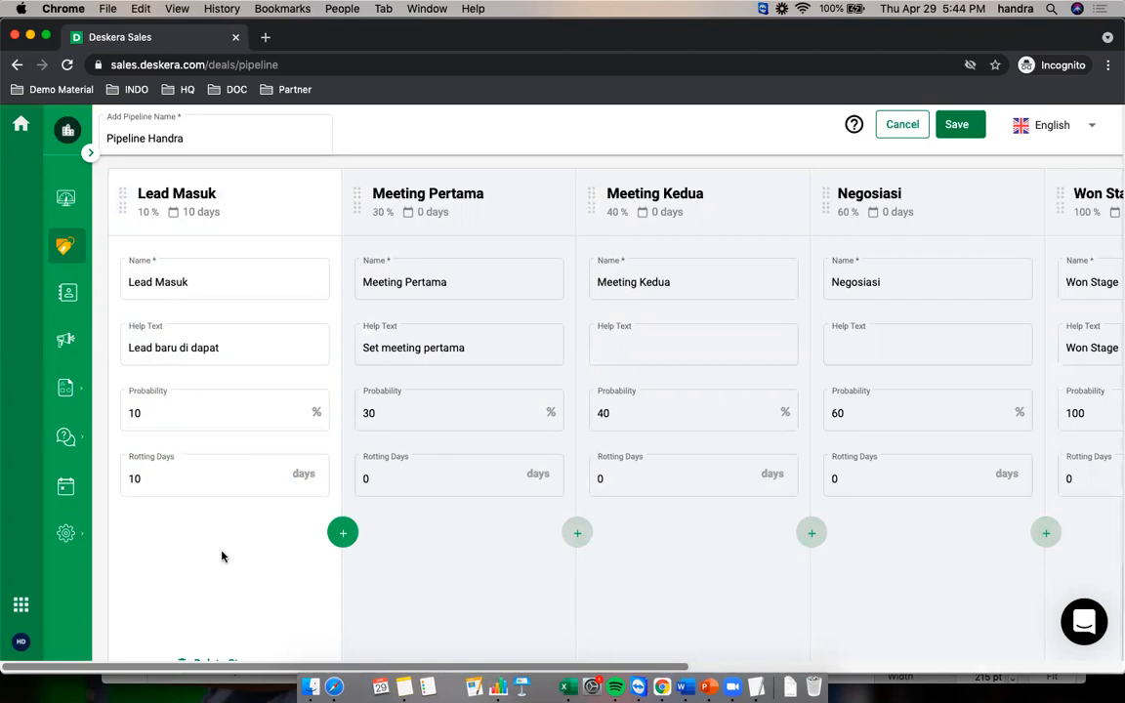
{"action": "left_click", "coordinate": [147, 491]}
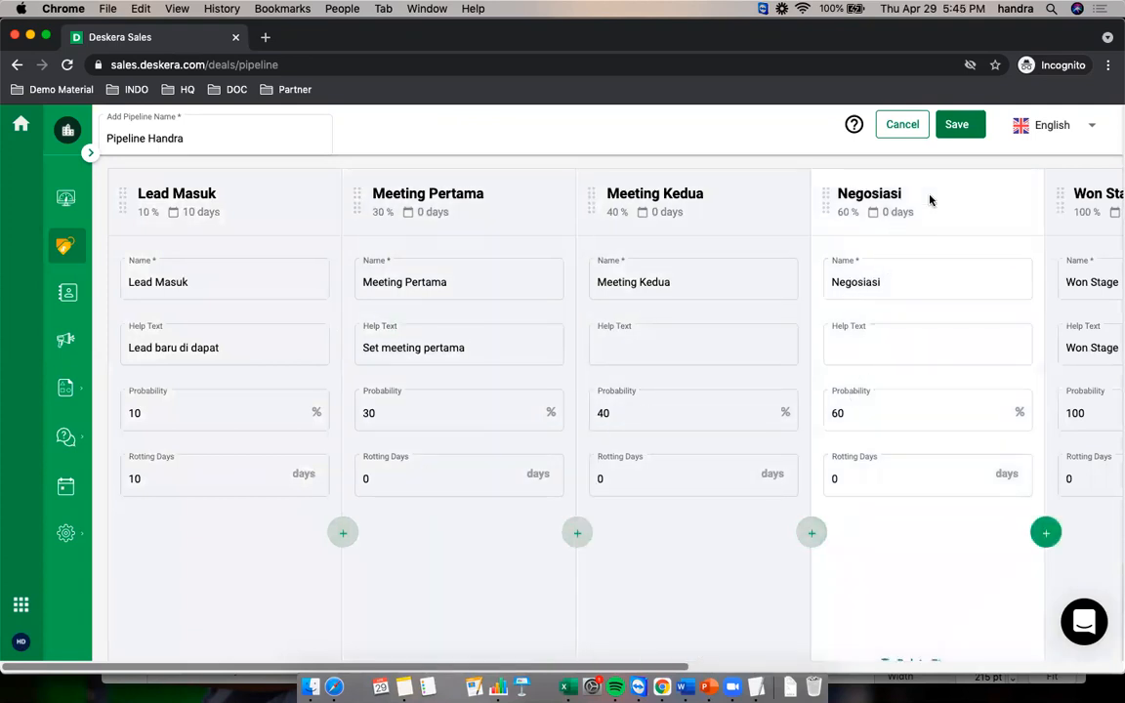
Save the new pipeline and check its entry in the pipeline list
{"action": "scroll", "coordinate": [884, 407], "scroll_direction": "down", "scroll_amount": 1}
{"action": "scroll", "coordinate": [884, 381], "scroll_direction": "up", "scroll_amount": 1}
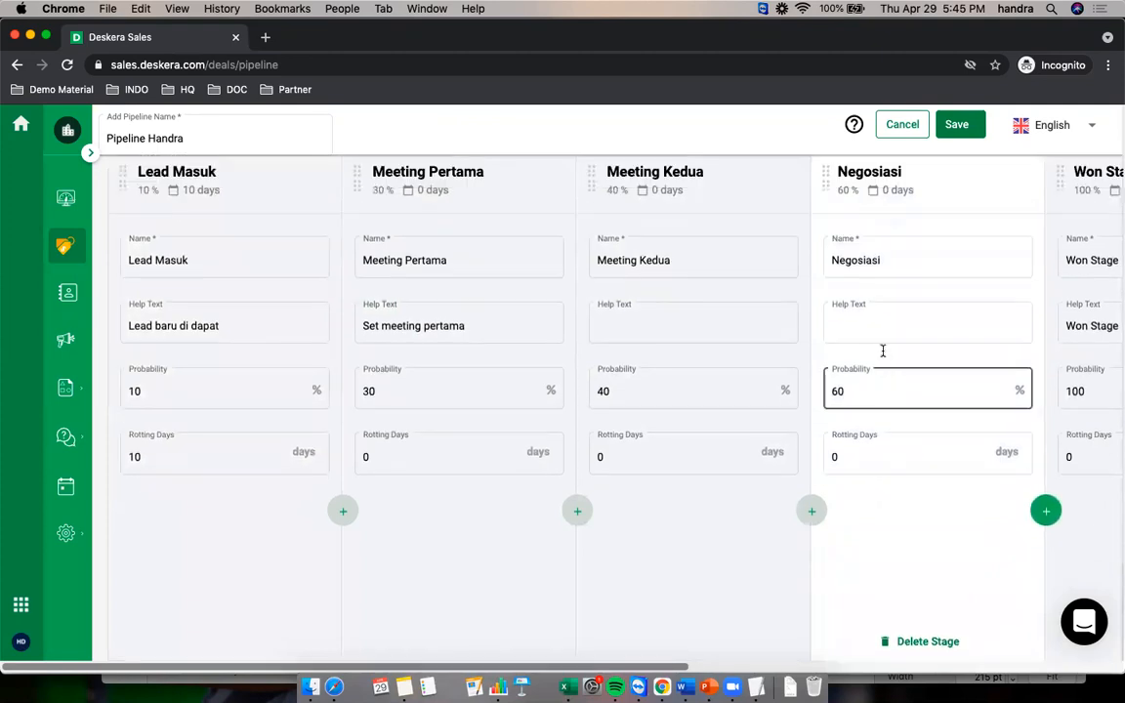
{"action": "left_click", "coordinate": [957, 124]}
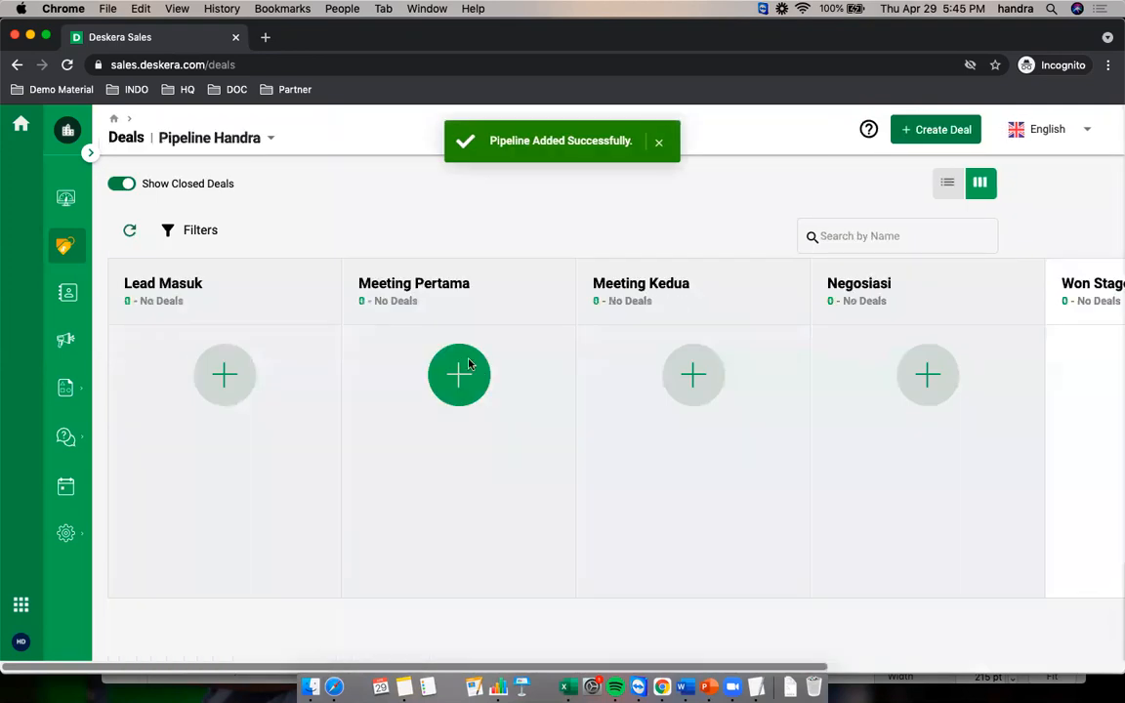
{"action": "left_click", "coordinate": [270, 137]}
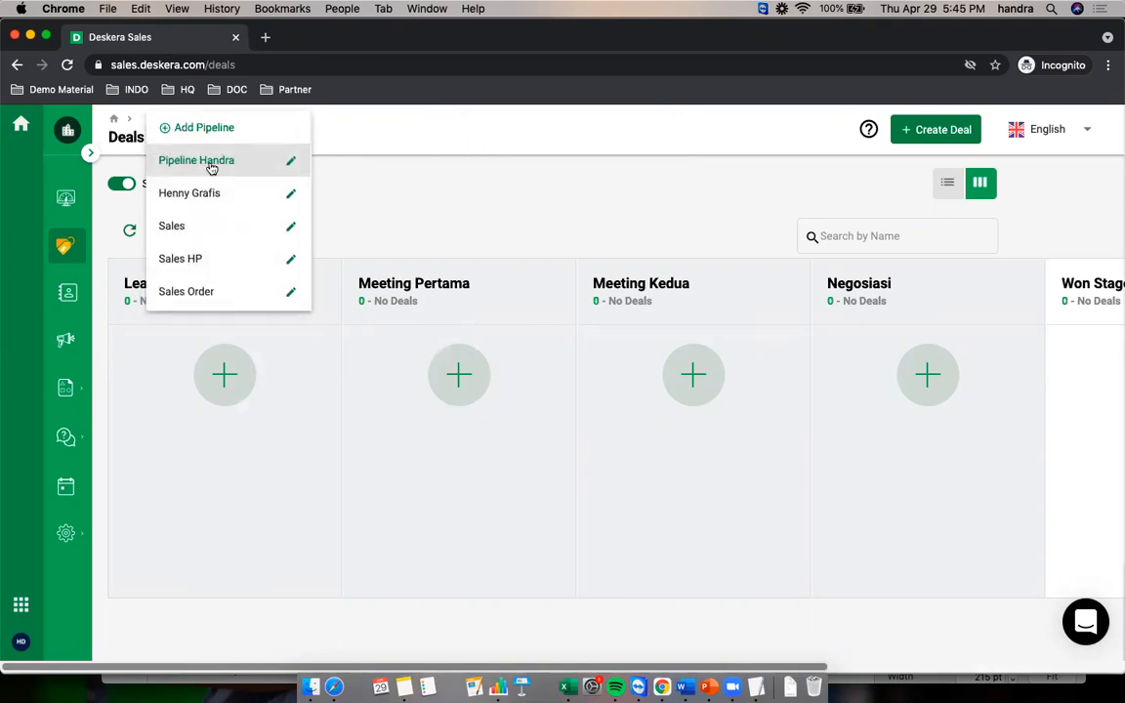
{"action": "left_click", "coordinate": [388, 187]}
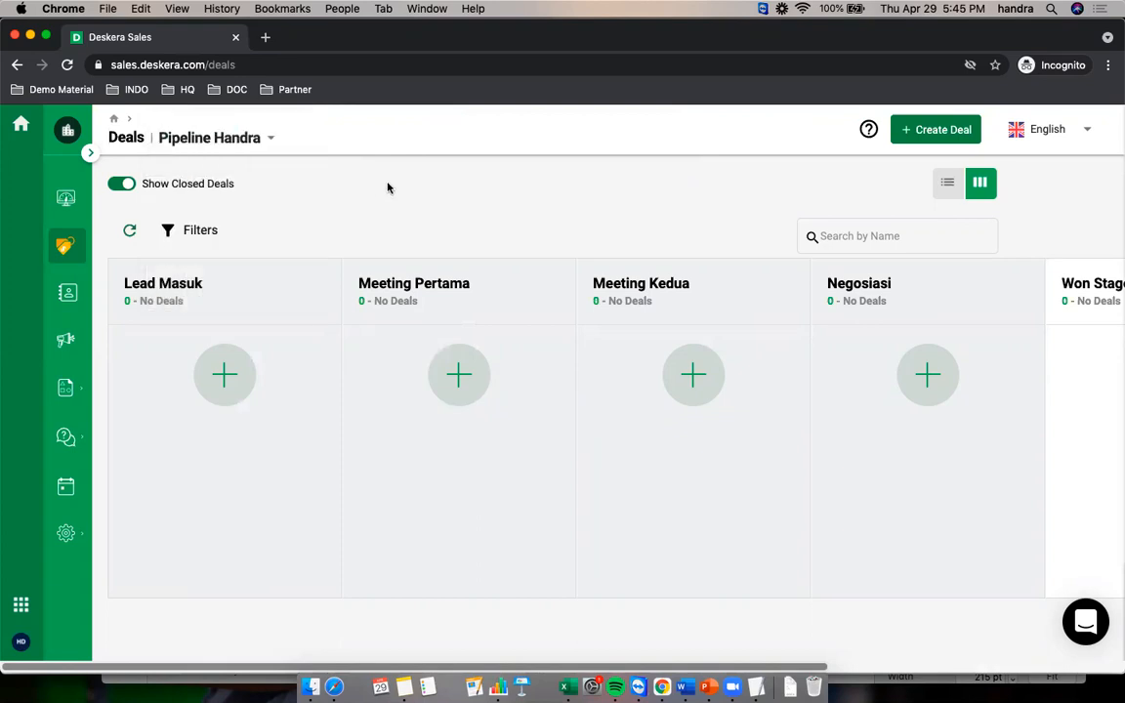
Start a new deal in the Lead Masuk stage and name it "Pengadaan Komputer SD Maju Jaya"
{"action": "left_click", "coordinate": [221, 376]}
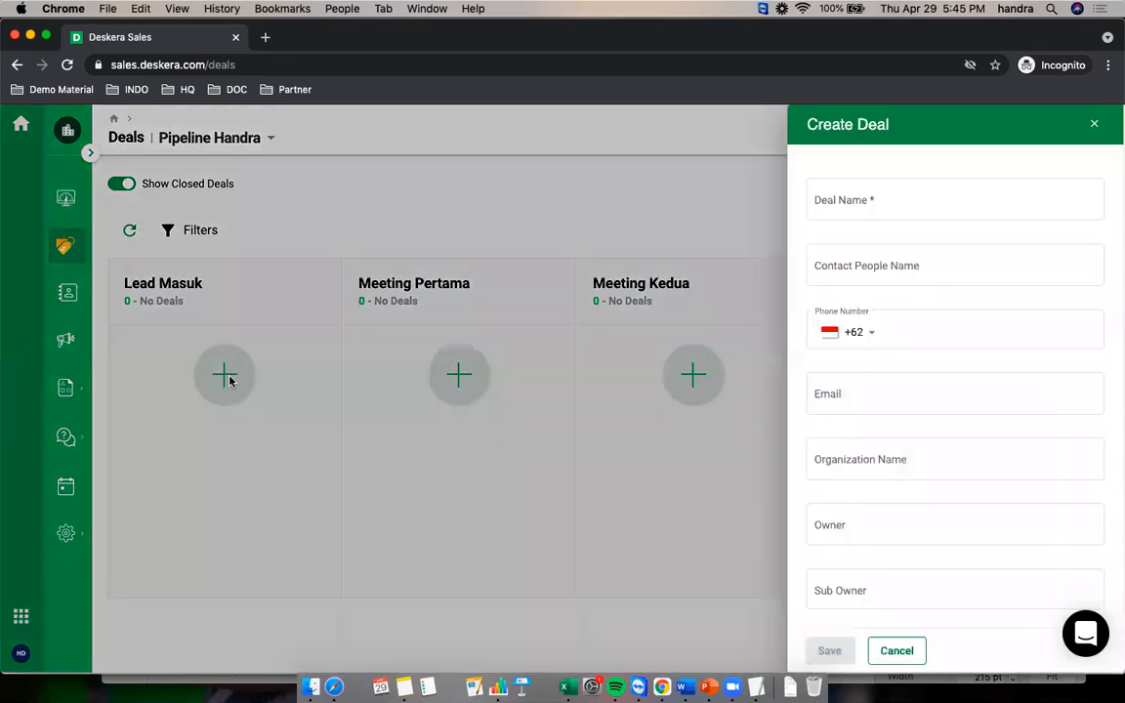
{"action": "left_click", "coordinate": [864, 198]}
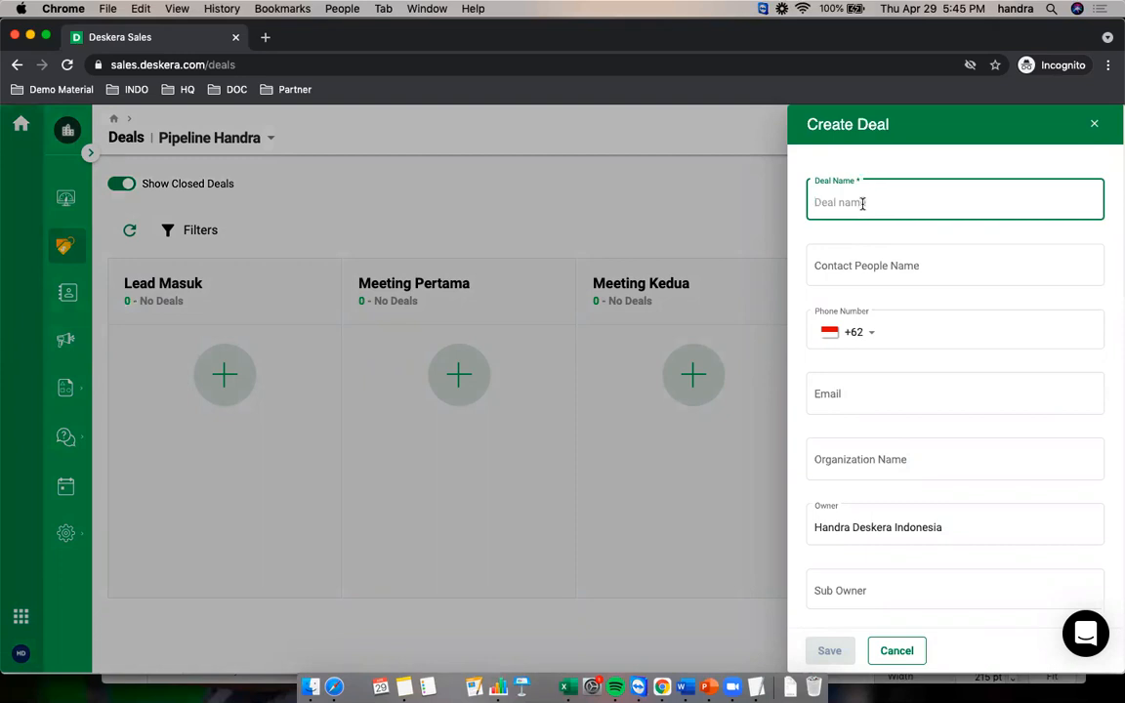
{"action": "type", "text": "Permintaan"}
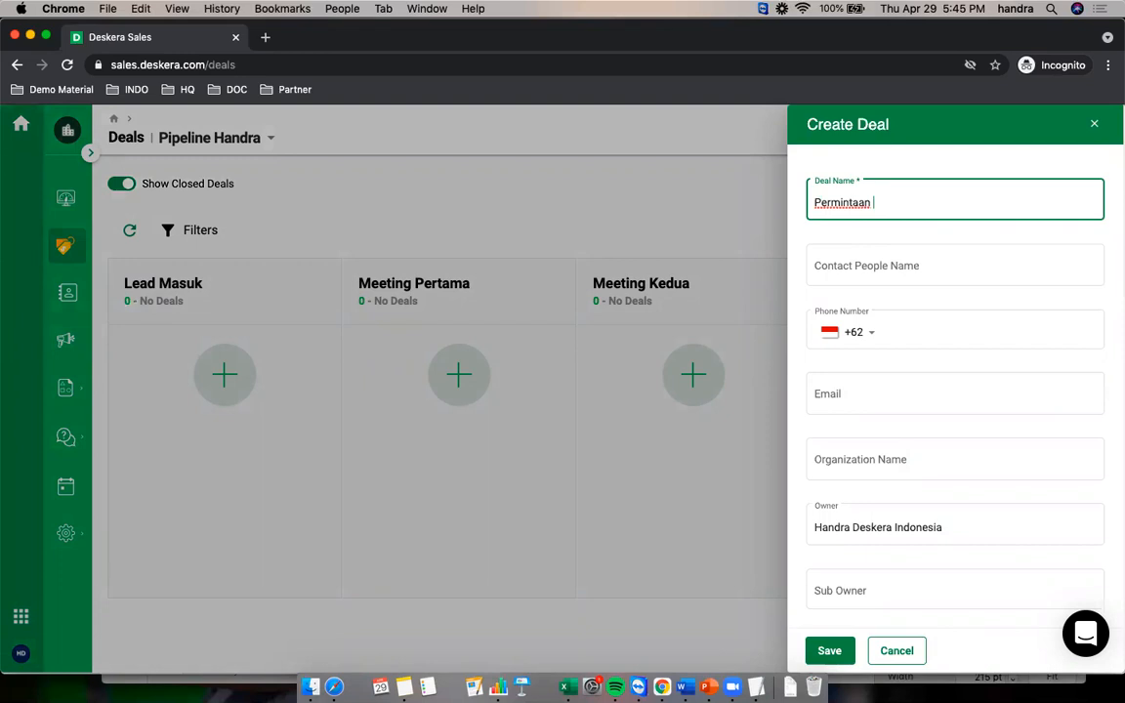
{"action": "key", "text": "super+a"}
{"action": "type", "text": "Penbga"}
{"action": "type", "text": "aan KO"}
{"action": "type", "text": "mputer "}
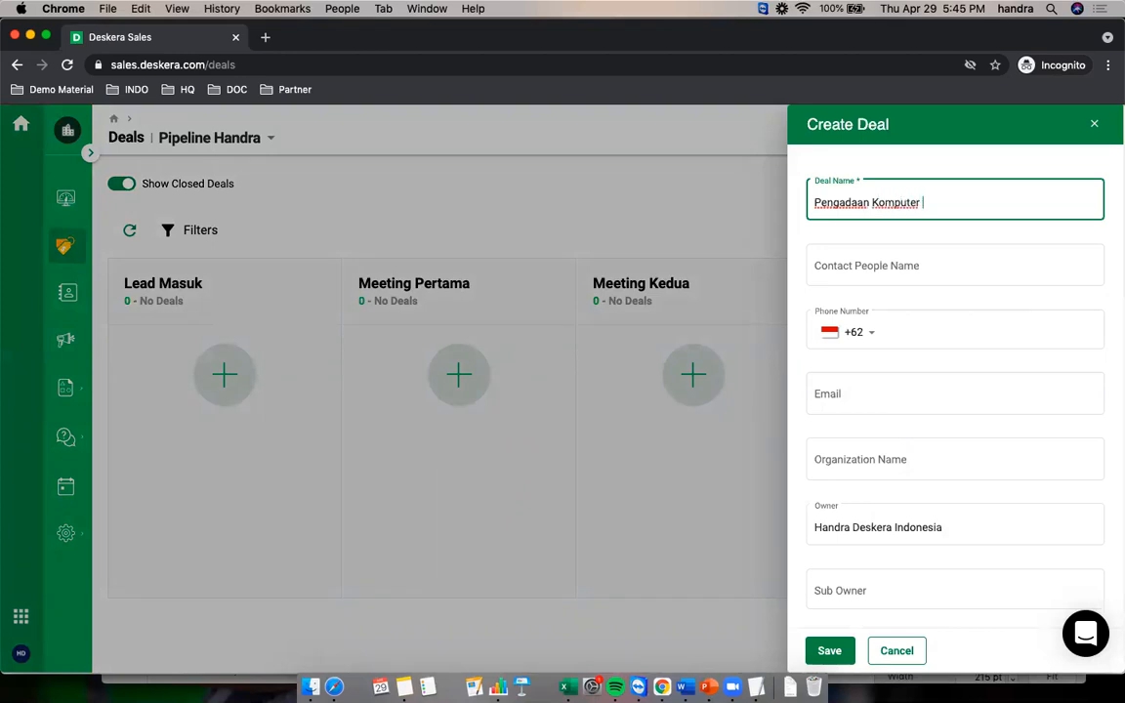
{"action": "type", "text": "SD Maju Jaya"}
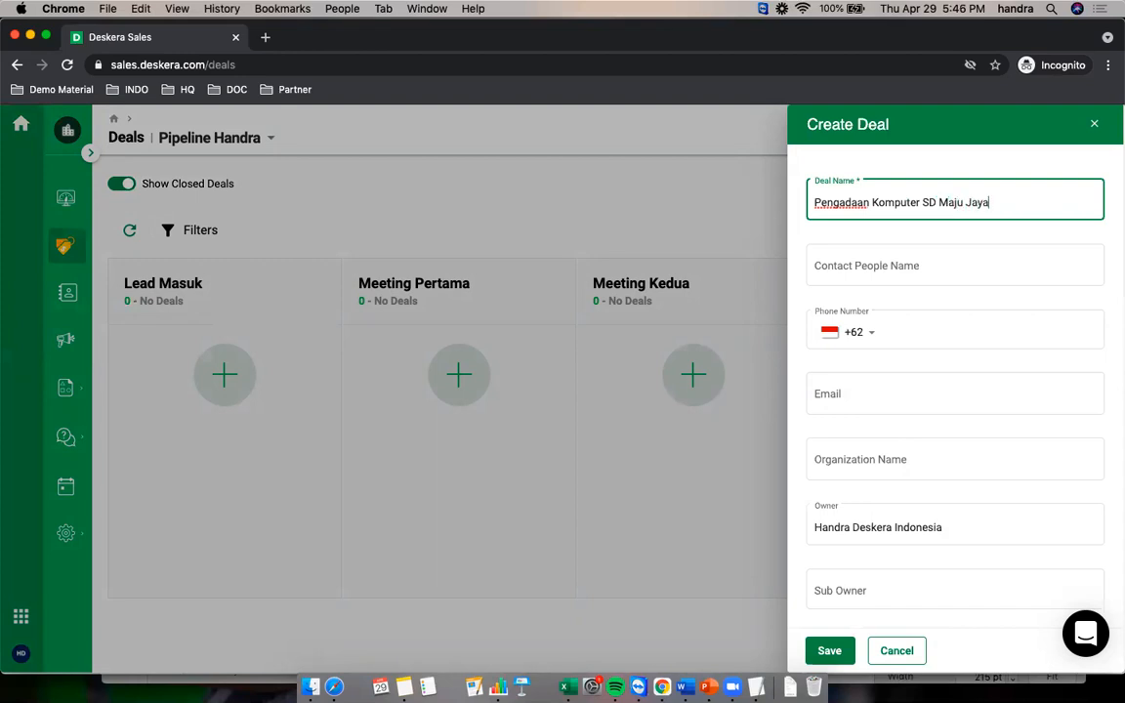
Pick the second suggested contact person for the deal and check the organization name filled in with it
{"action": "left_click", "coordinate": [898, 266]}
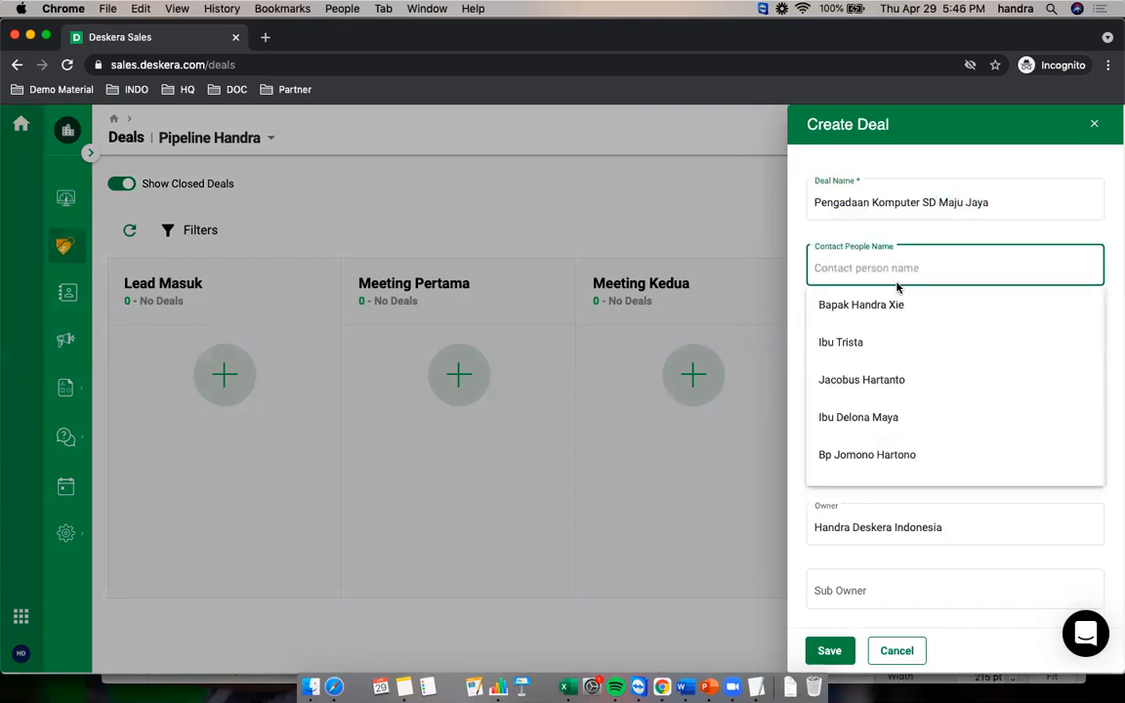
{"action": "left_click", "coordinate": [865, 341]}
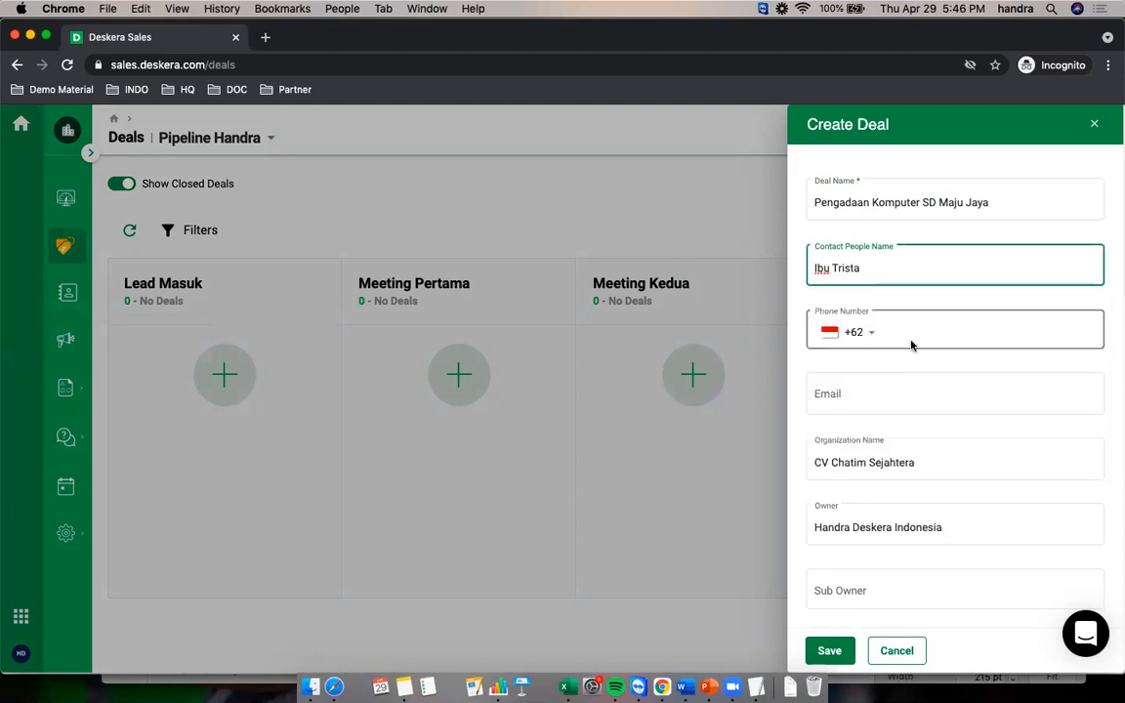
{"action": "scroll", "coordinate": [898, 412], "scroll_direction": "down", "scroll_amount": 3}
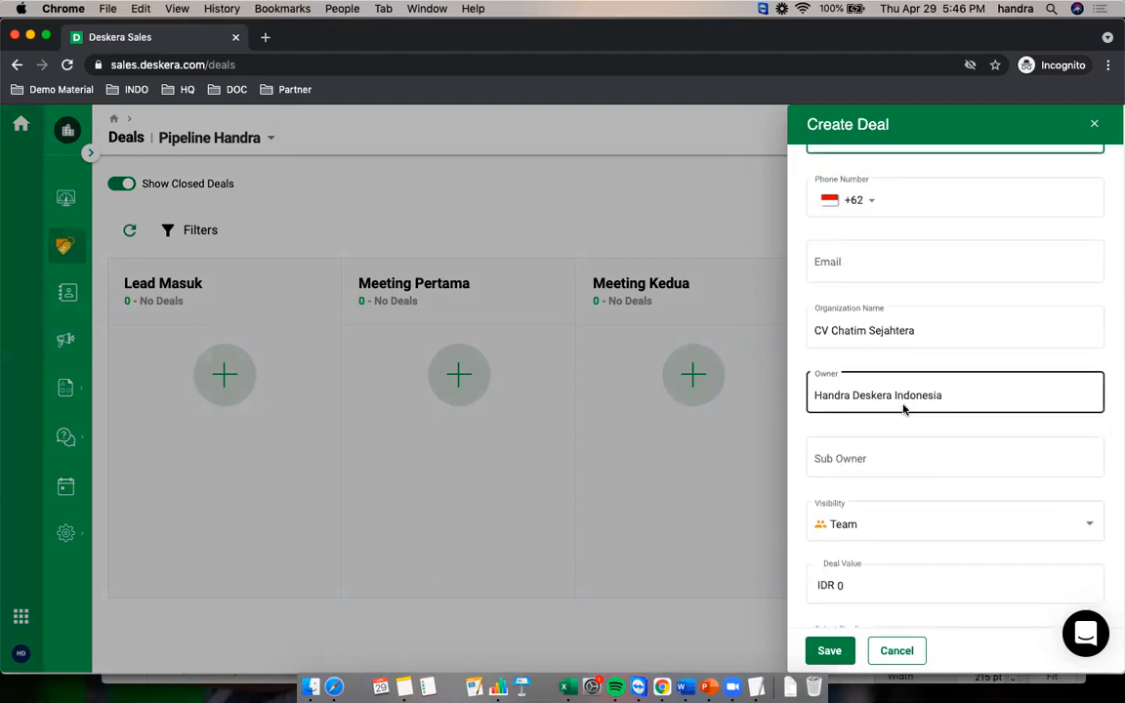
{"action": "left_click", "coordinate": [852, 321]}
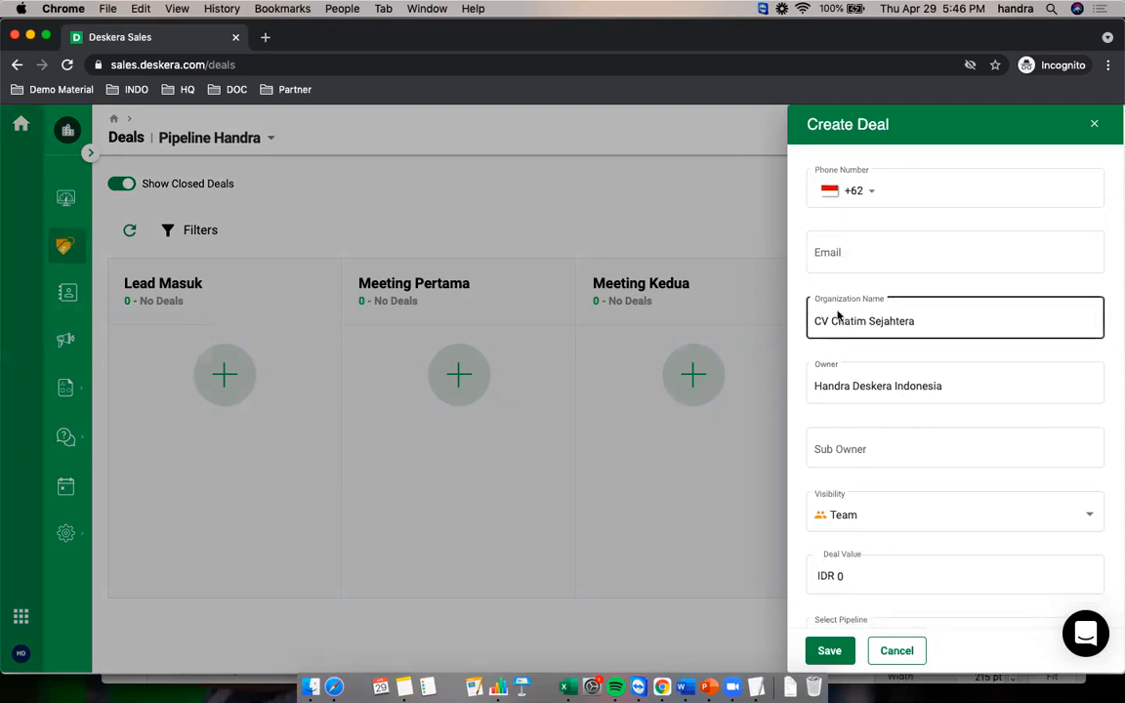
{"action": "scroll", "coordinate": [834, 314], "scroll_direction": "up", "scroll_amount": 3}
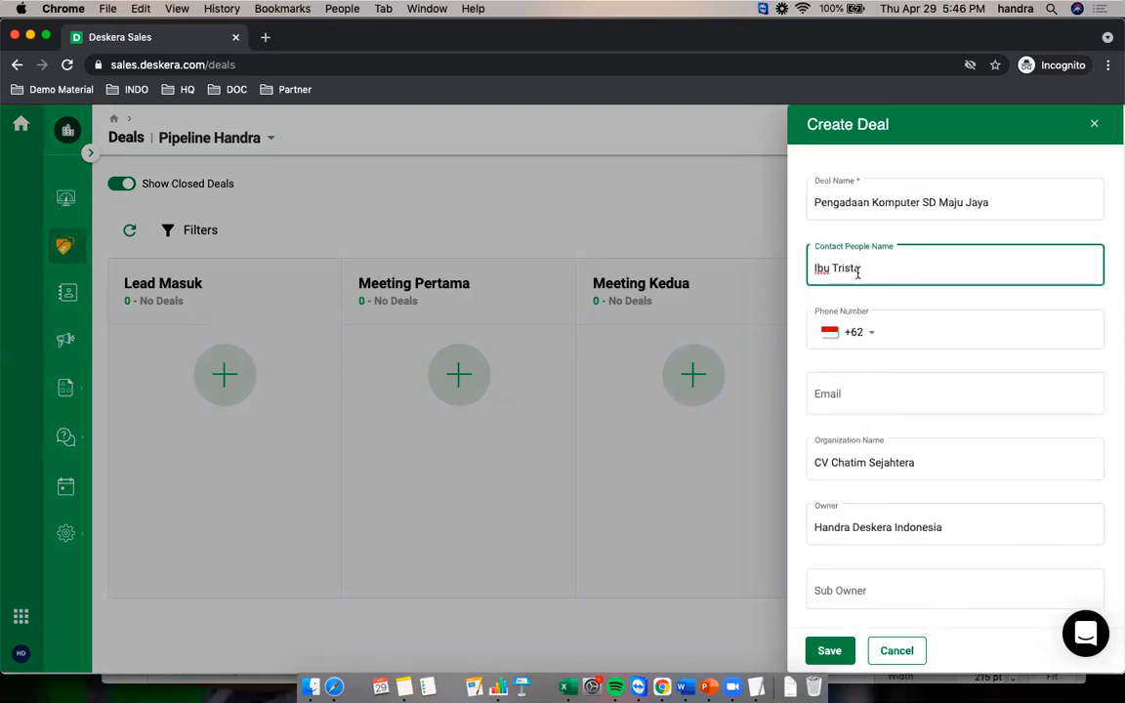
Look over the deal's owner fields and set its visibility to Team
{"action": "scroll", "coordinate": [873, 361], "scroll_direction": "down", "scroll_amount": 3}
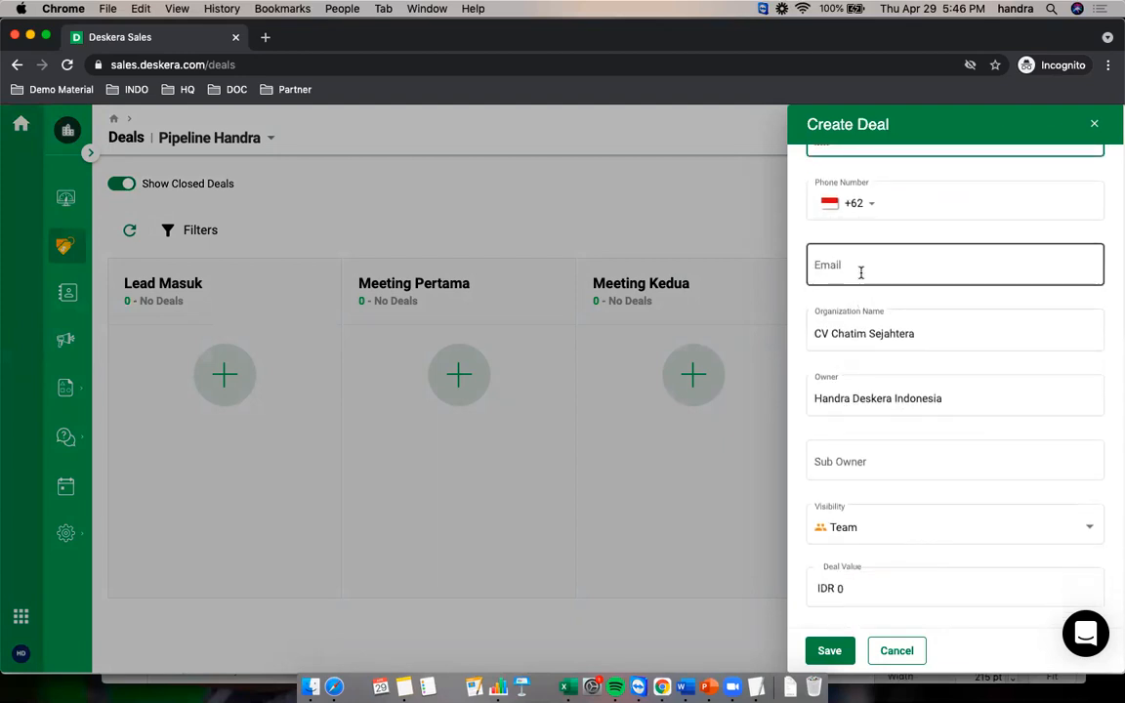
{"action": "scroll", "coordinate": [881, 388], "scroll_direction": "down", "scroll_amount": 2}
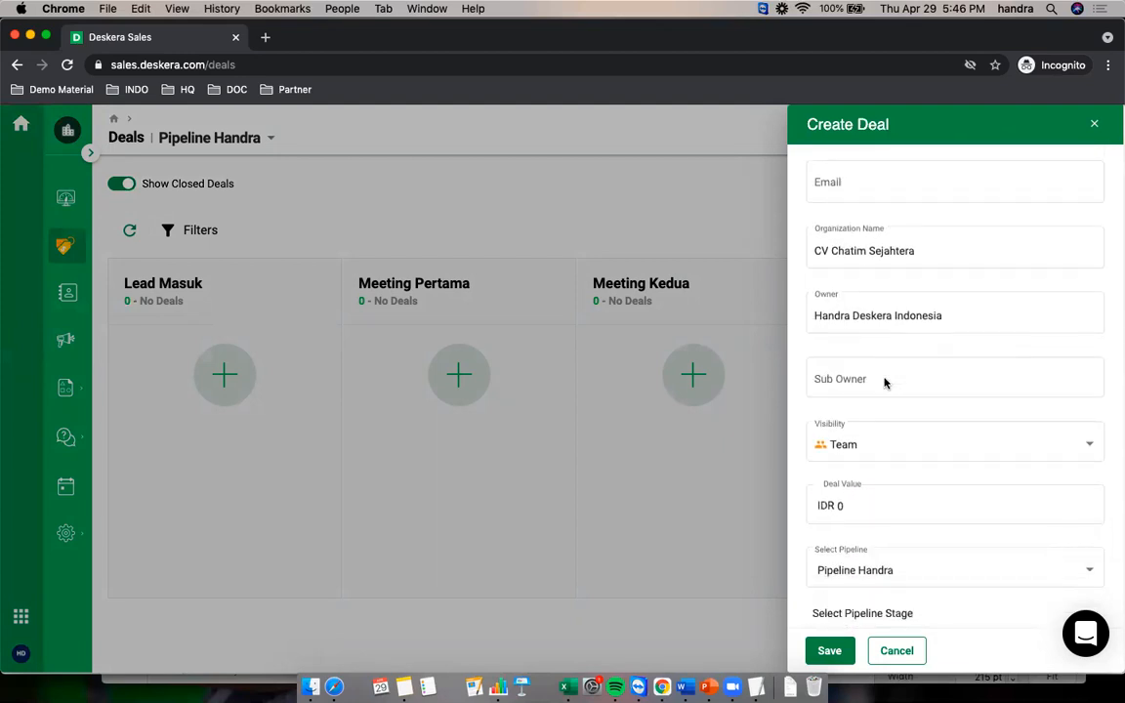
{"action": "scroll", "coordinate": [889, 377], "scroll_direction": "down", "scroll_amount": 1}
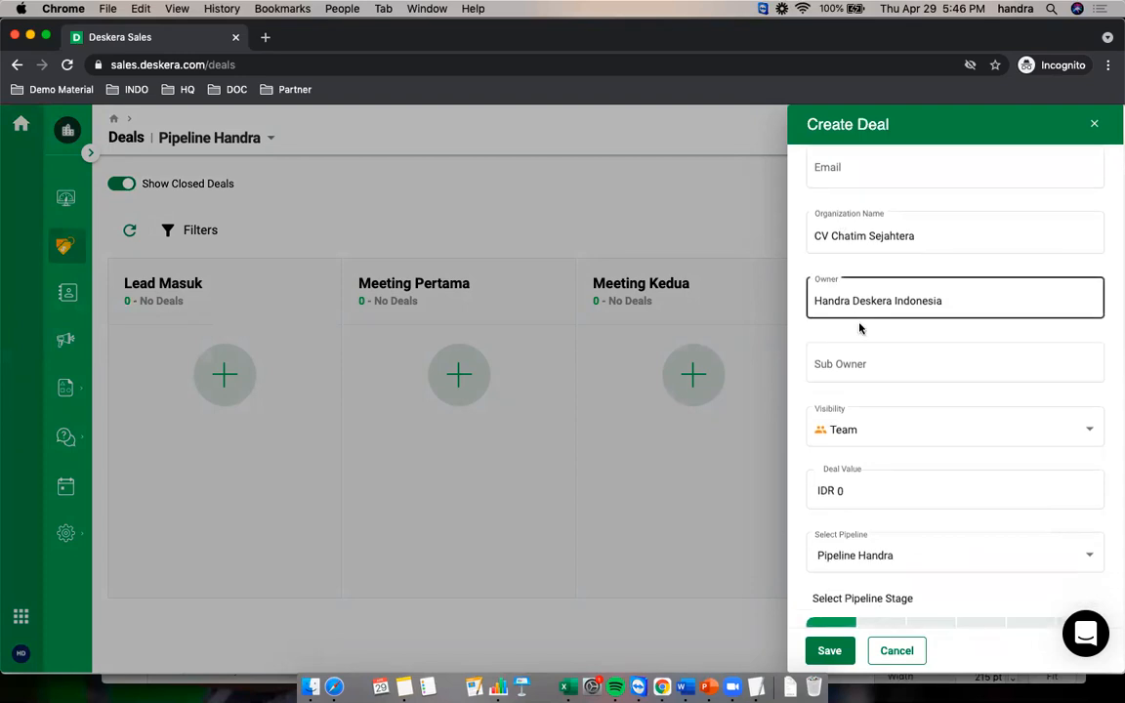
{"action": "scroll", "coordinate": [857, 391], "scroll_direction": "down", "scroll_amount": 1}
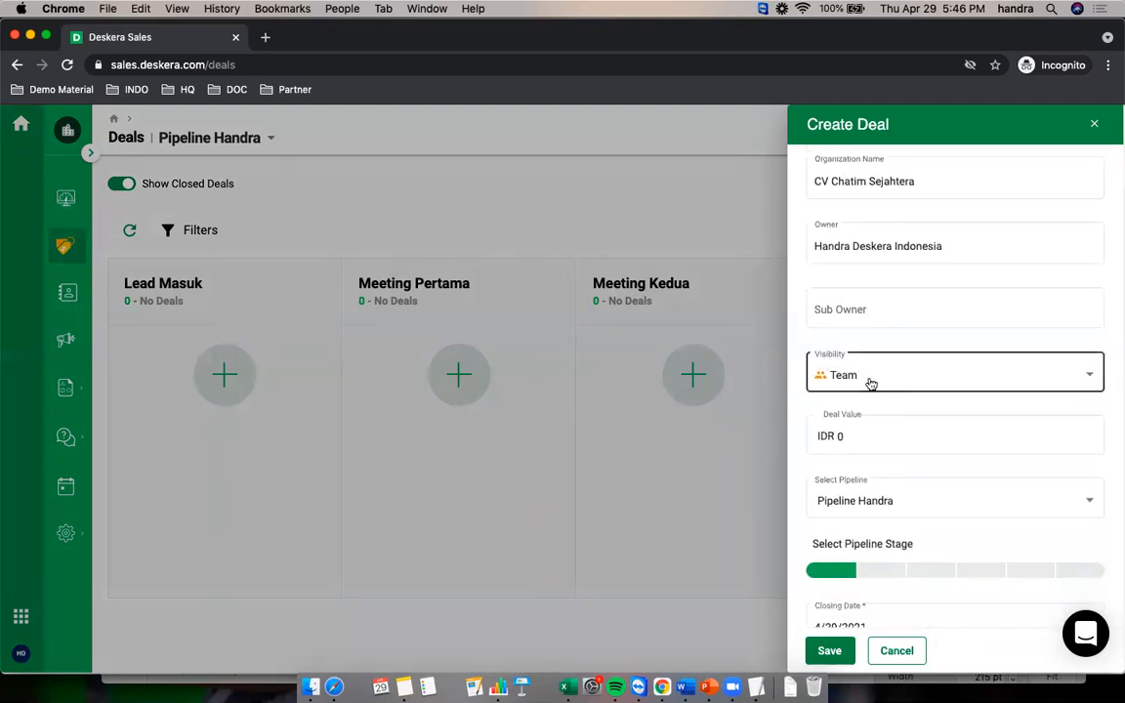
{"action": "left_click", "coordinate": [922, 383]}
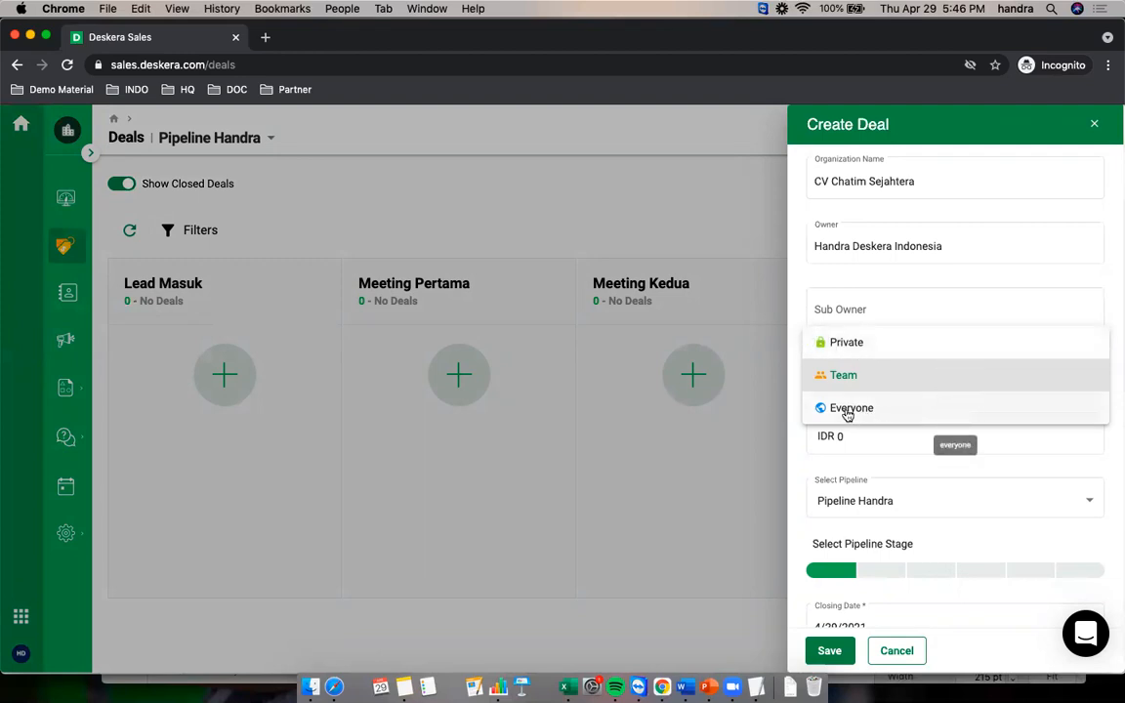
{"action": "left_click", "coordinate": [847, 375]}
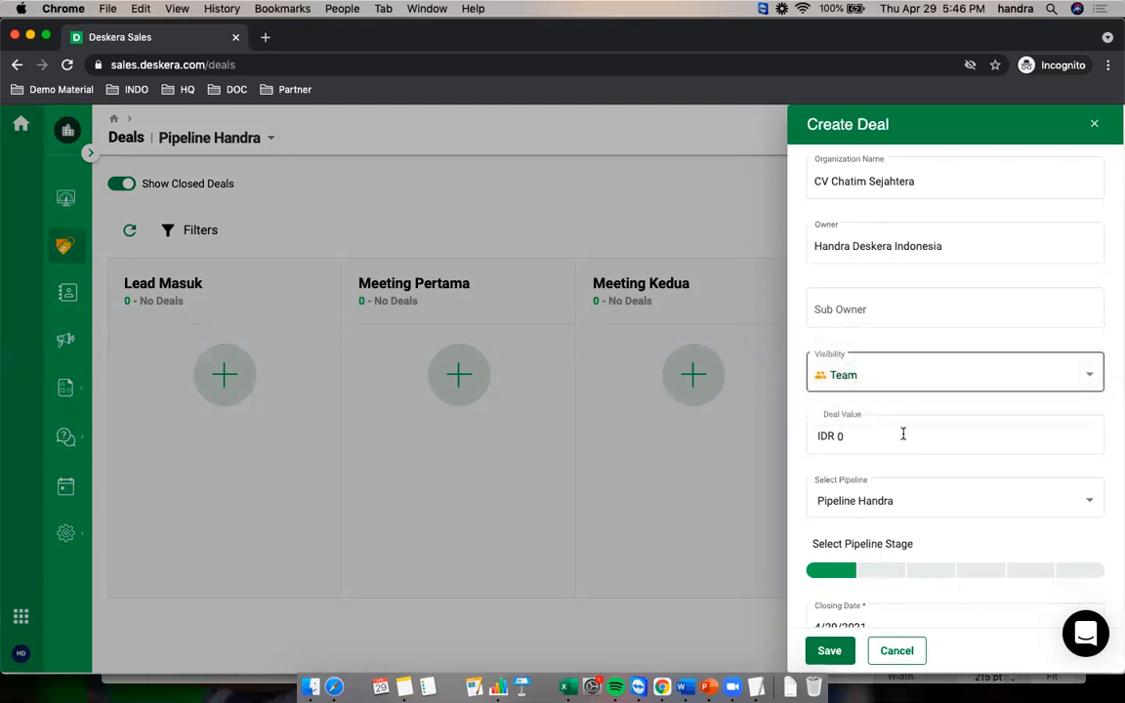
Set the deal value to IDR 50,000,000
{"action": "scroll", "coordinate": [898, 459], "scroll_direction": "down", "scroll_amount": 2}
{"action": "left_click", "coordinate": [840, 357]}
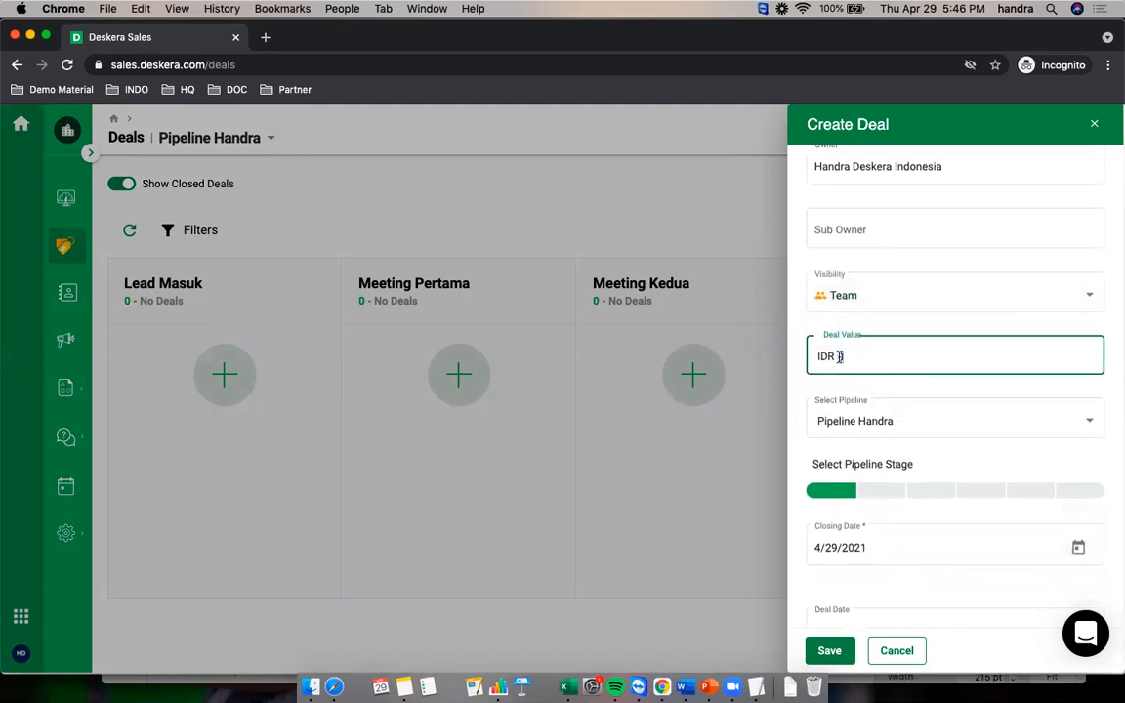
{"action": "type", "text": "50,000,000"}
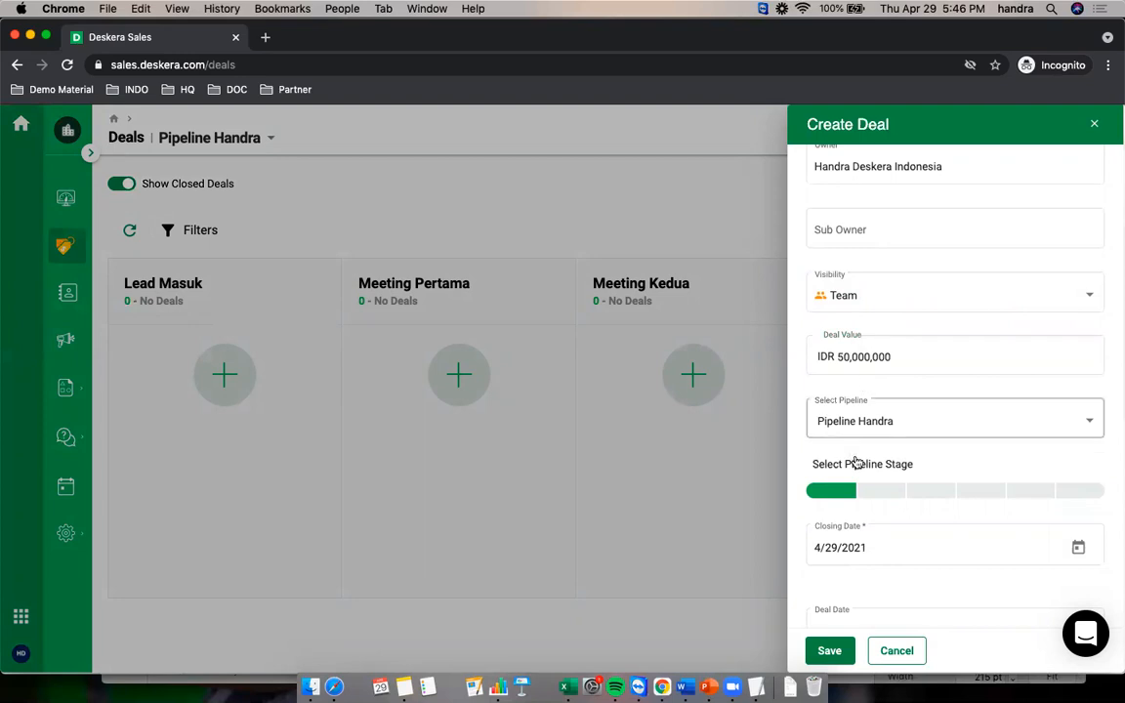
Review the available pipelines and assign the deal to the newly created custom pipeline
{"action": "scroll", "coordinate": [874, 459], "scroll_direction": "down", "scroll_amount": 3}
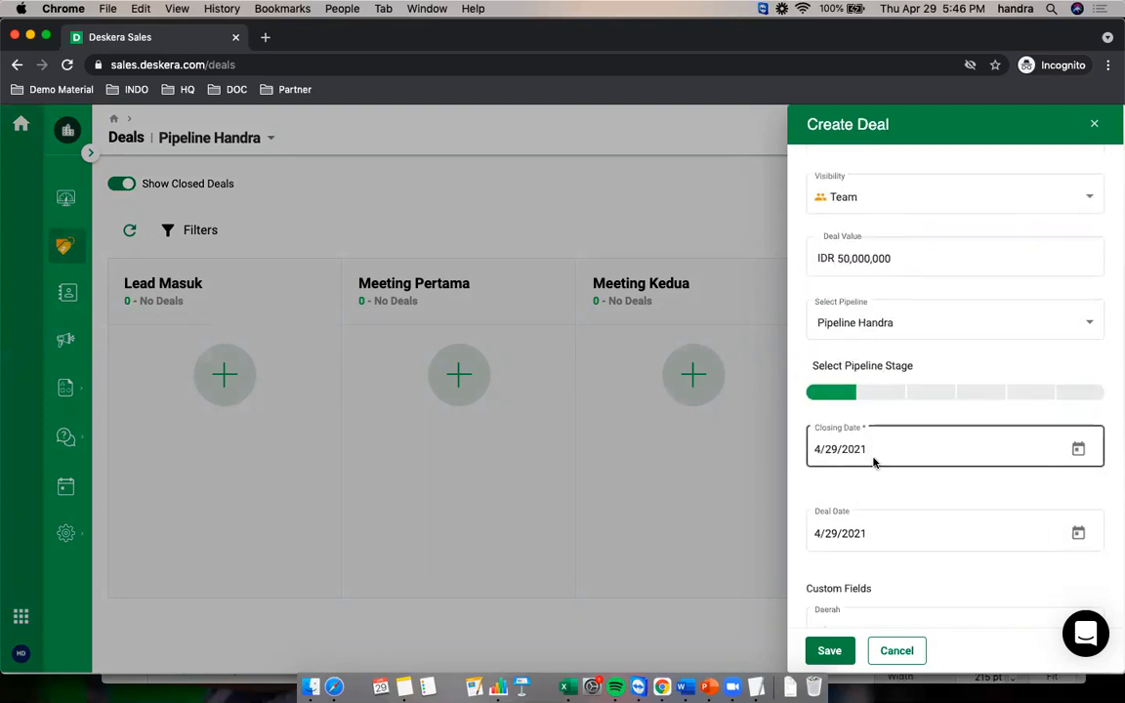
{"action": "left_click", "coordinate": [865, 300]}
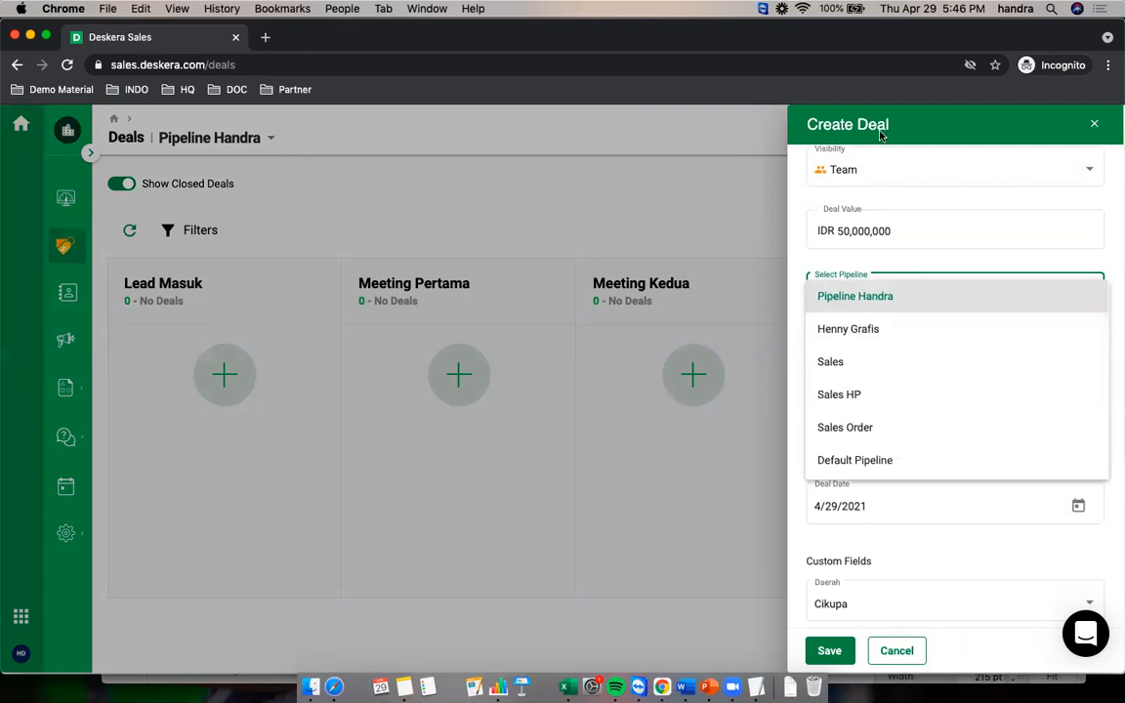
{"action": "scroll", "coordinate": [894, 393], "scroll_direction": "down", "scroll_amount": 2}
{"action": "scroll", "coordinate": [889, 353], "scroll_direction": "up", "scroll_amount": 2}
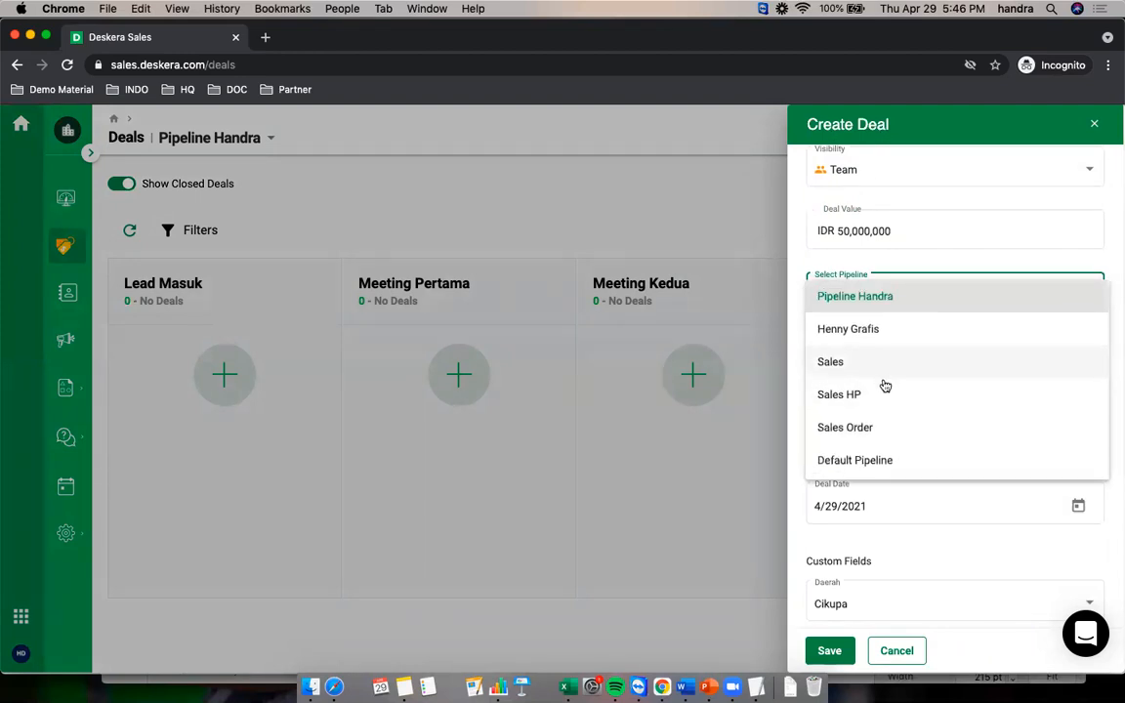
{"action": "left_click", "coordinate": [841, 296]}
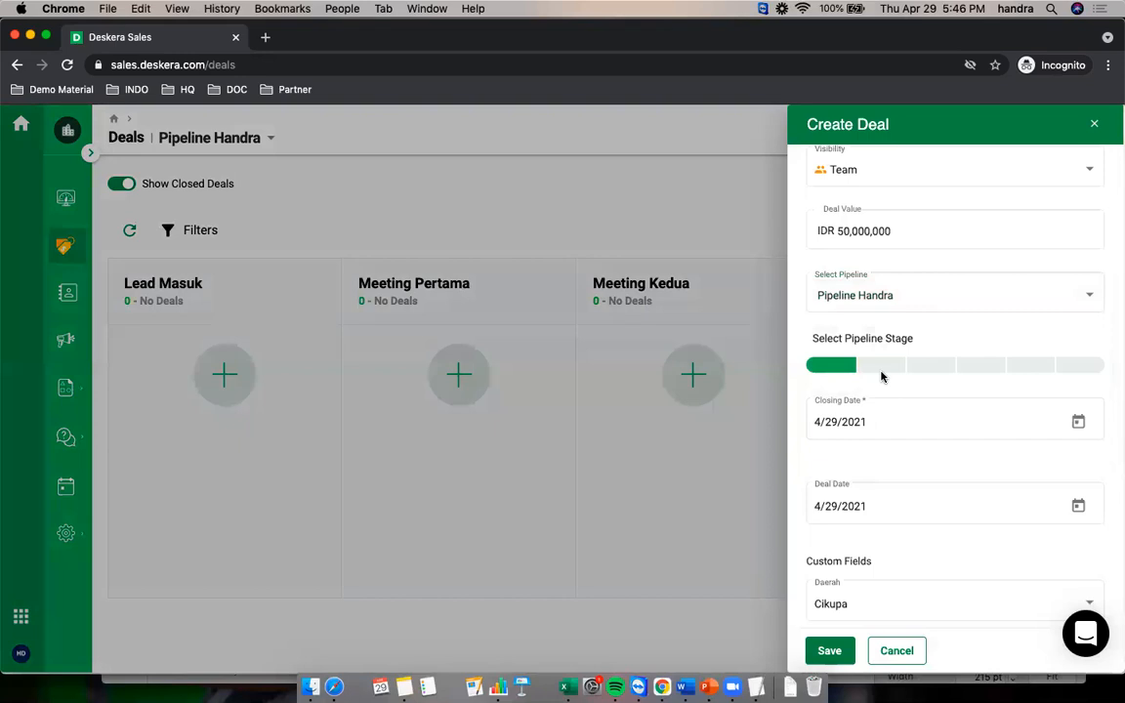
Try the Negosiasi stage for the deal and return it to Lead Masuk
{"action": "left_click", "coordinate": [980, 366]}
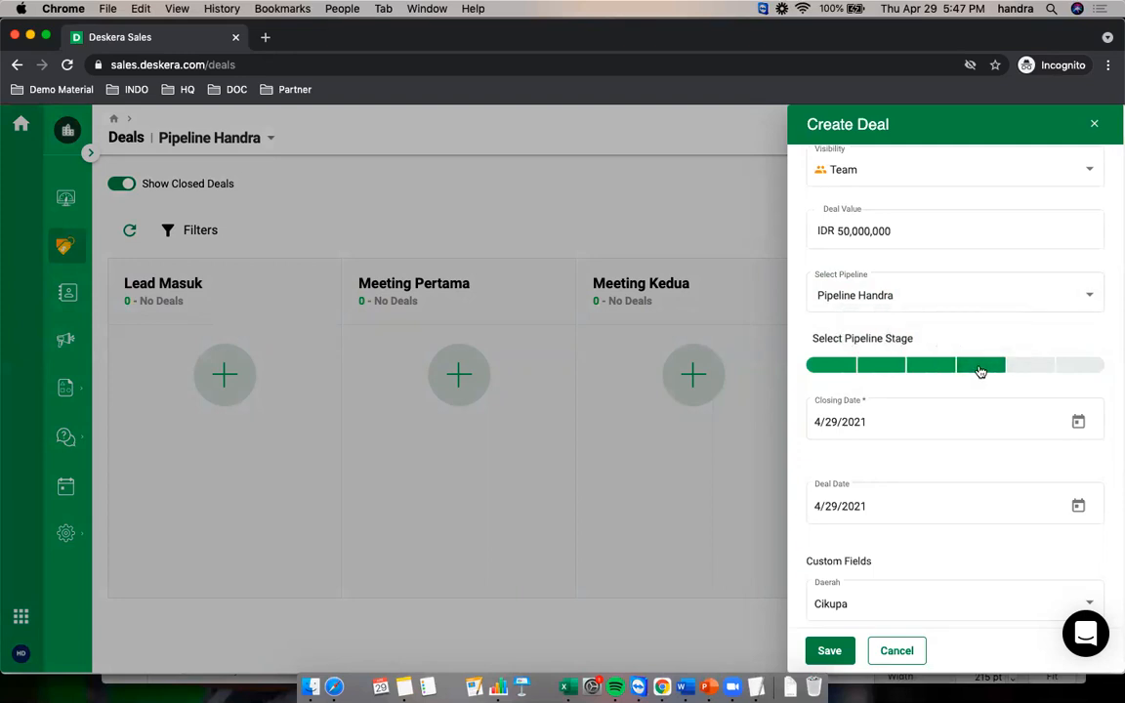
{"action": "scroll", "coordinate": [957, 342], "scroll_direction": "up", "scroll_amount": 5}
{"action": "left_click", "coordinate": [868, 207]}
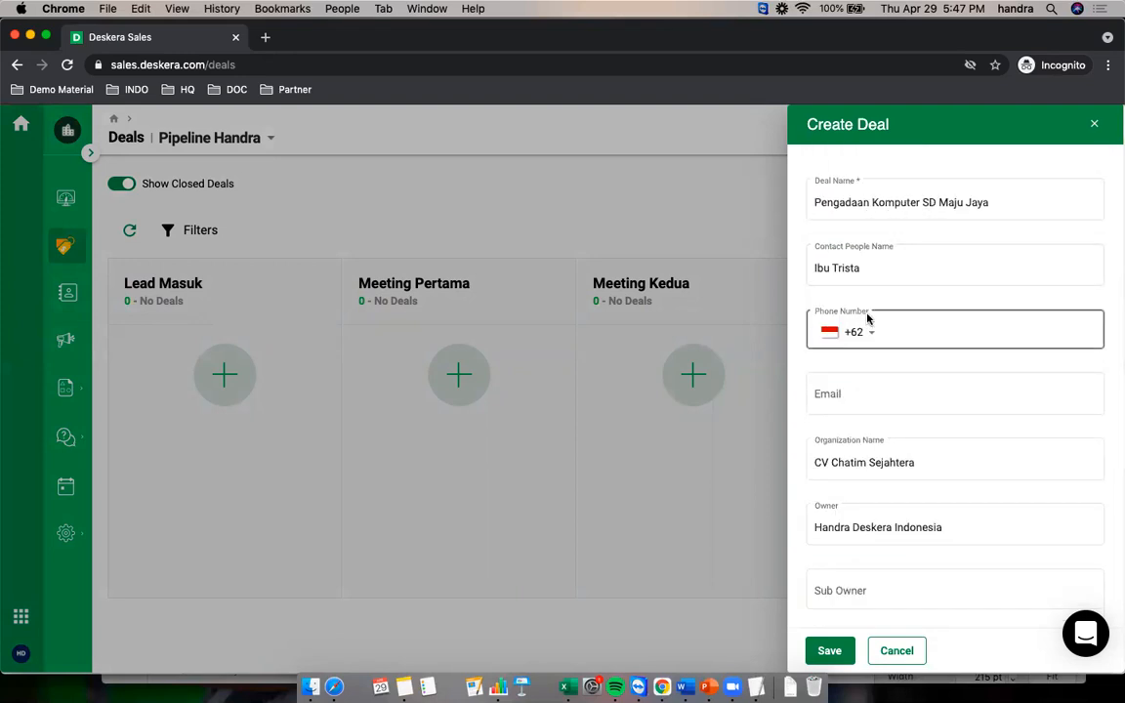
{"action": "scroll", "coordinate": [884, 295], "scroll_direction": "down", "scroll_amount": 3}
{"action": "scroll", "coordinate": [888, 437], "scroll_direction": "down", "scroll_amount": 4}
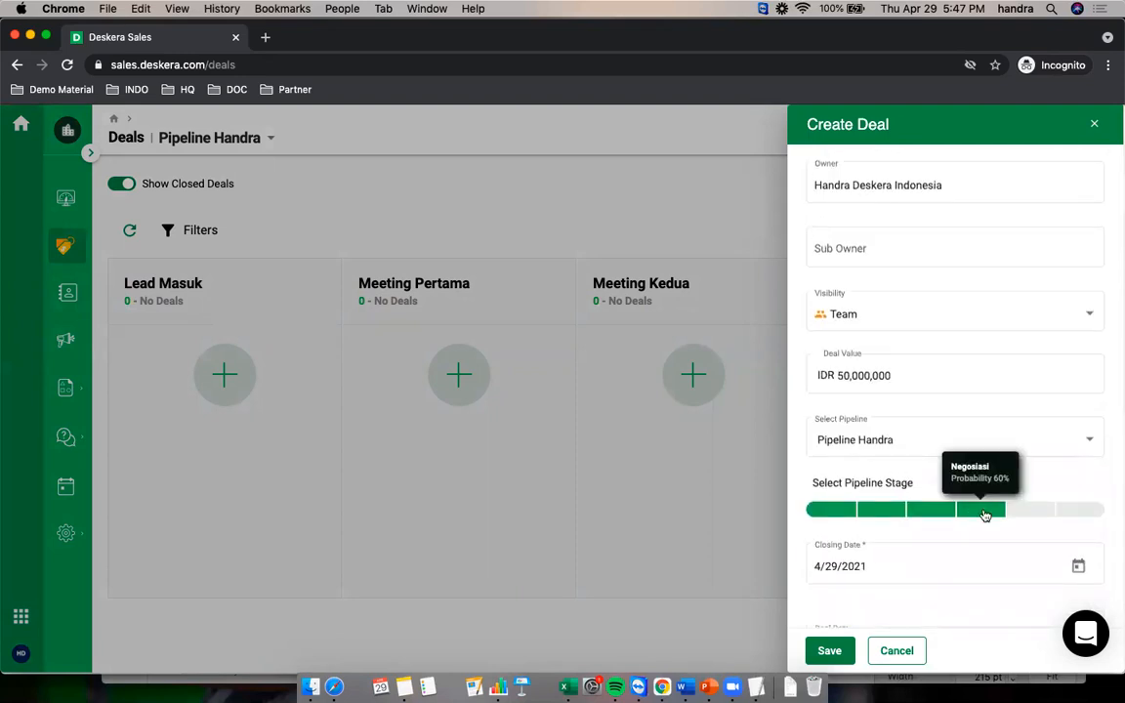
{"action": "left_click", "coordinate": [843, 516]}
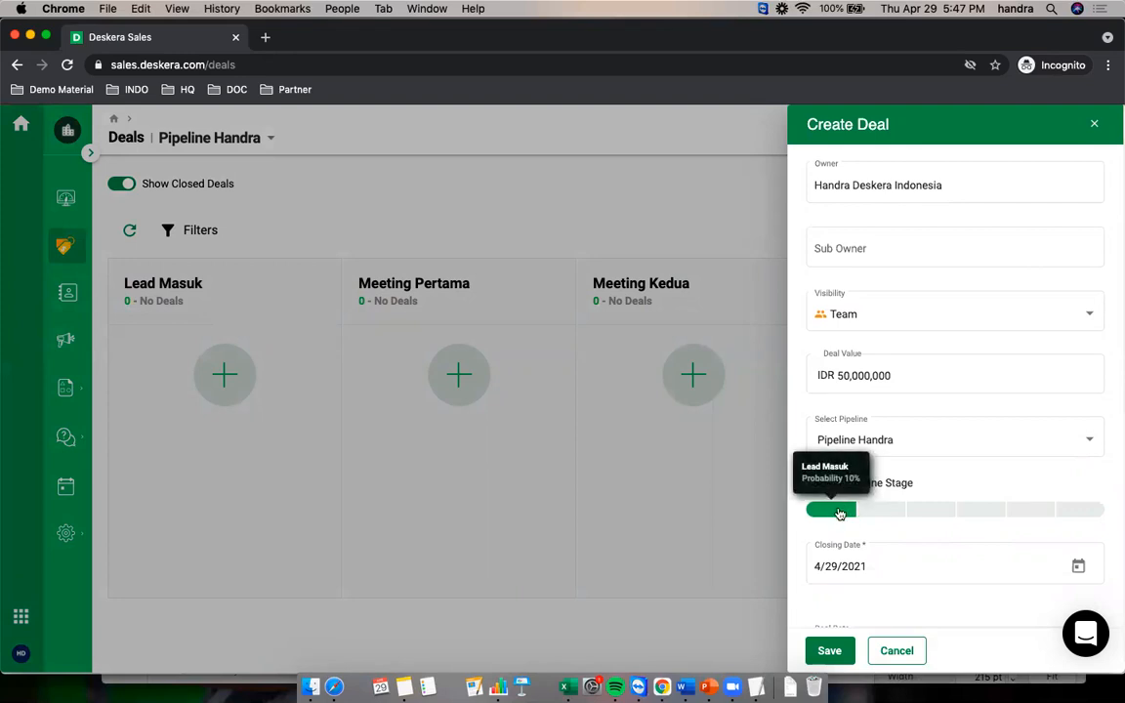
Review the deal's closing date, deal date and custom fields, and save the deal
{"action": "scroll", "coordinate": [842, 510], "scroll_direction": "down", "scroll_amount": 4}
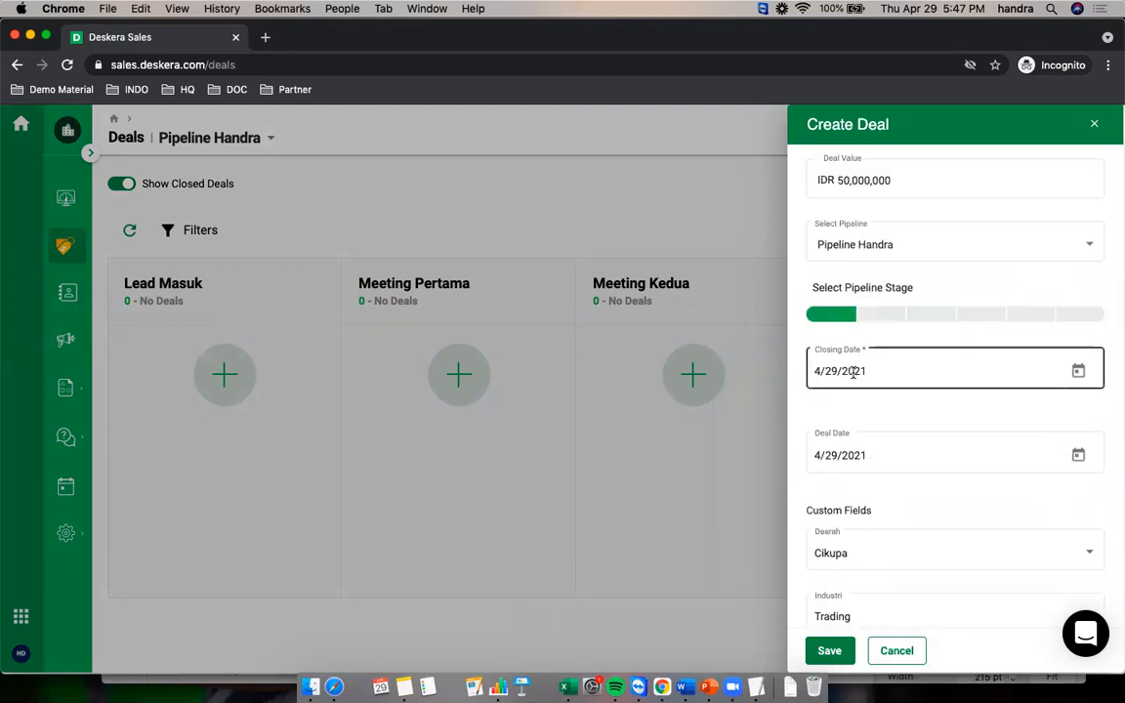
{"action": "scroll", "coordinate": [893, 430], "scroll_direction": "down", "scroll_amount": 1}
{"action": "scroll", "coordinate": [996, 450], "scroll_direction": "down", "scroll_amount": 2}
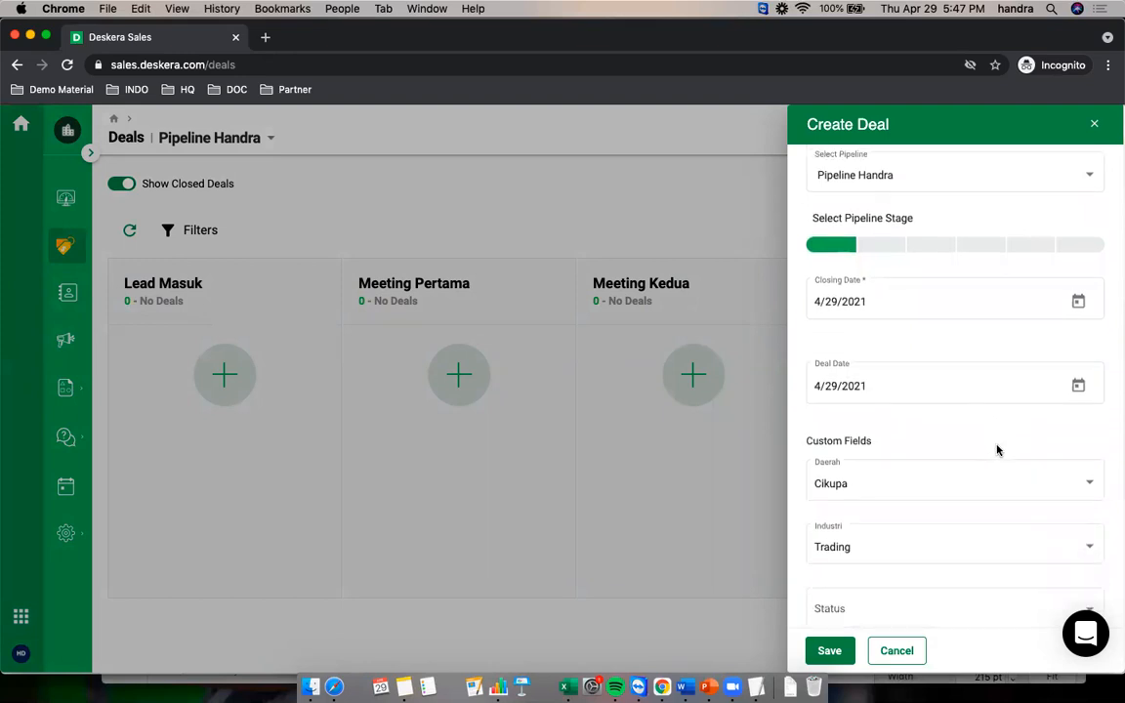
{"action": "scroll", "coordinate": [997, 450], "scroll_direction": "down", "scroll_amount": 3}
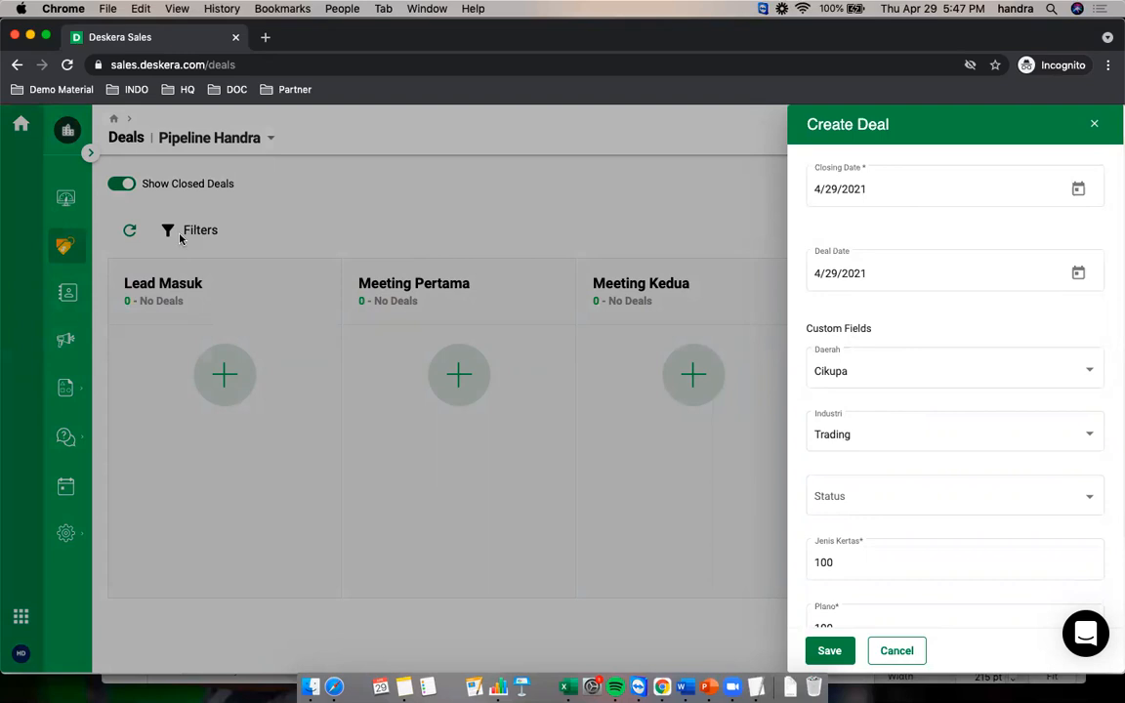
{"action": "scroll", "coordinate": [892, 396], "scroll_direction": "down", "scroll_amount": 5}
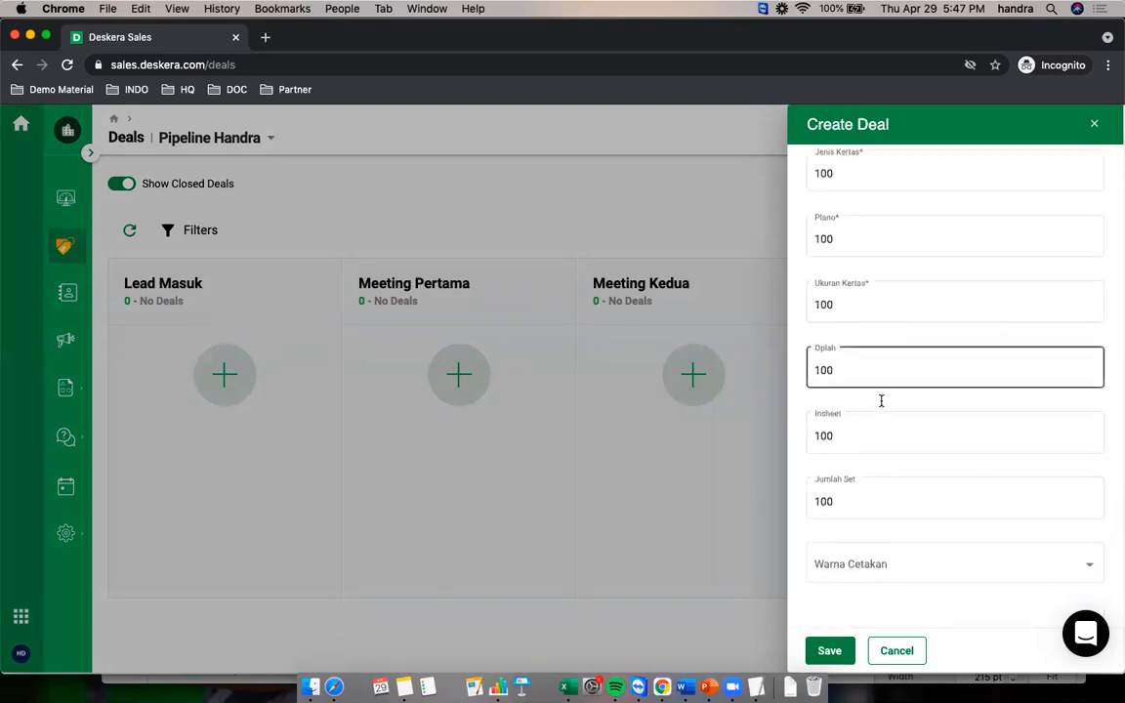
{"action": "scroll", "coordinate": [893, 427], "scroll_direction": "up", "scroll_amount": 3}
{"action": "scroll", "coordinate": [904, 470], "scroll_direction": "up", "scroll_amount": 3}
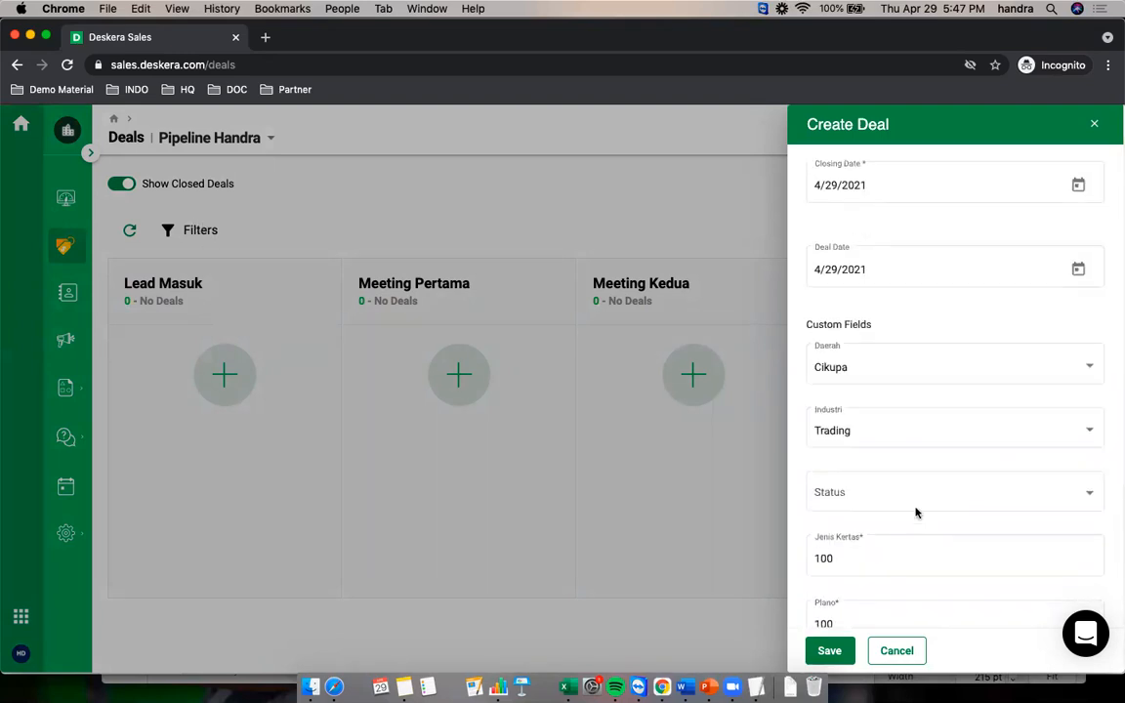
{"action": "left_click", "coordinate": [830, 652]}
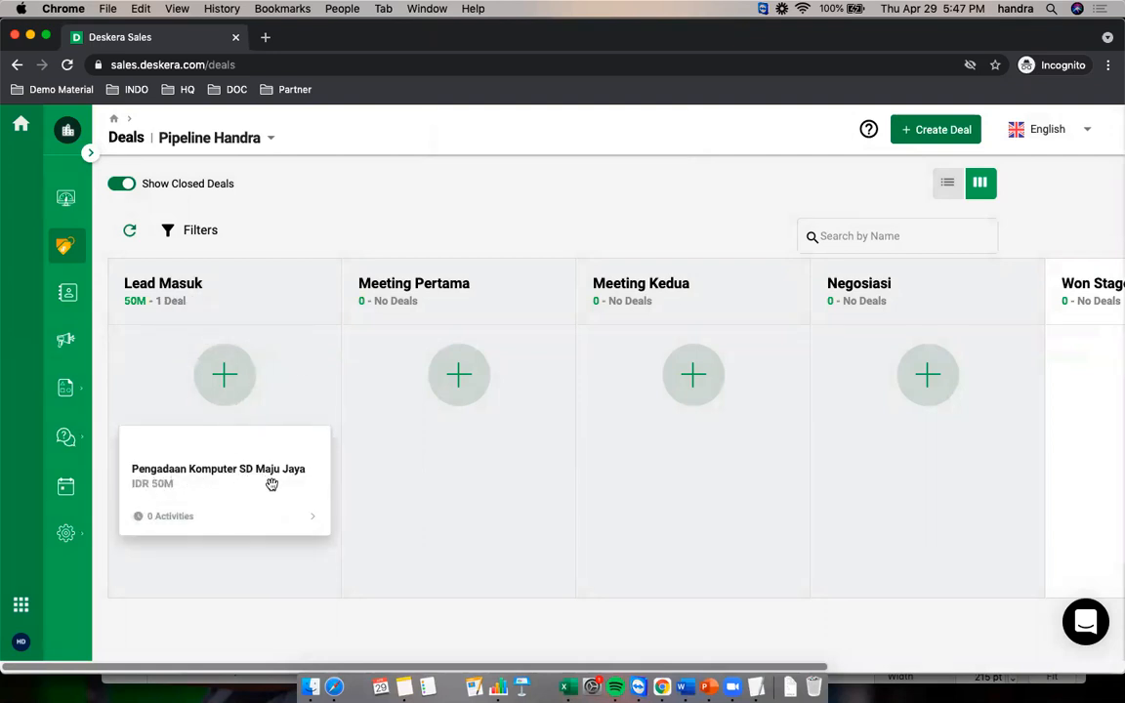
Open the Pengadaan Komputer SD Maju Jaya deal, start a new email and enter the recipient's email address
{"action": "left_click", "coordinate": [312, 519]}
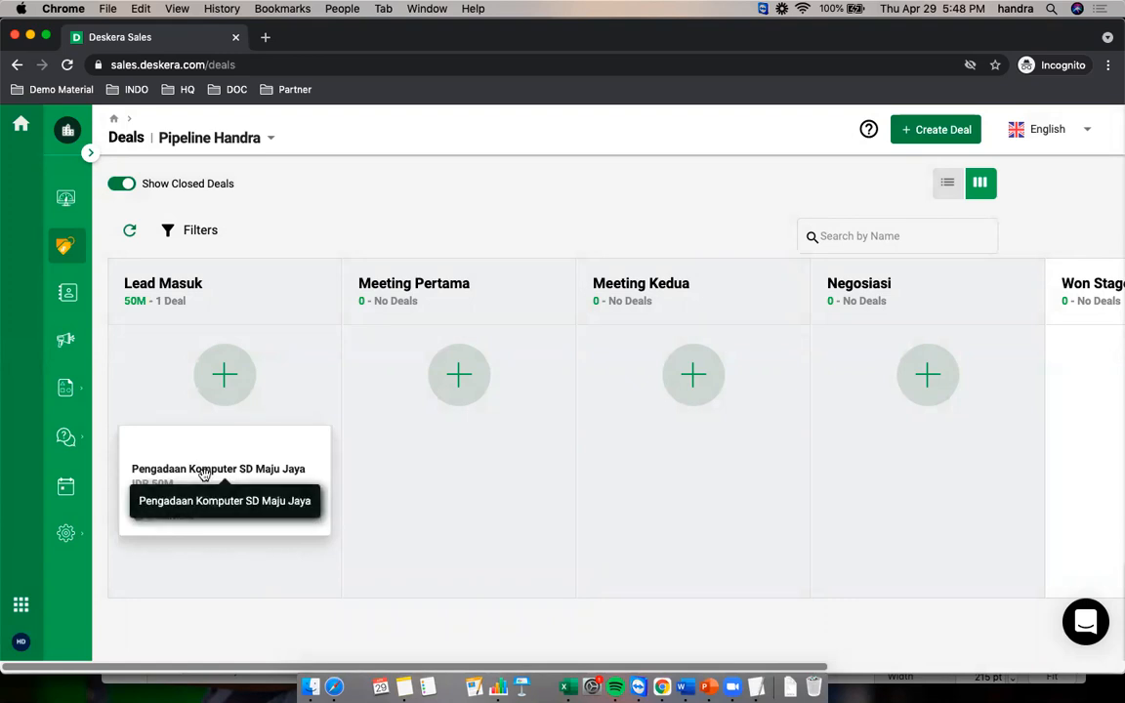
{"action": "left_click", "coordinate": [204, 474]}
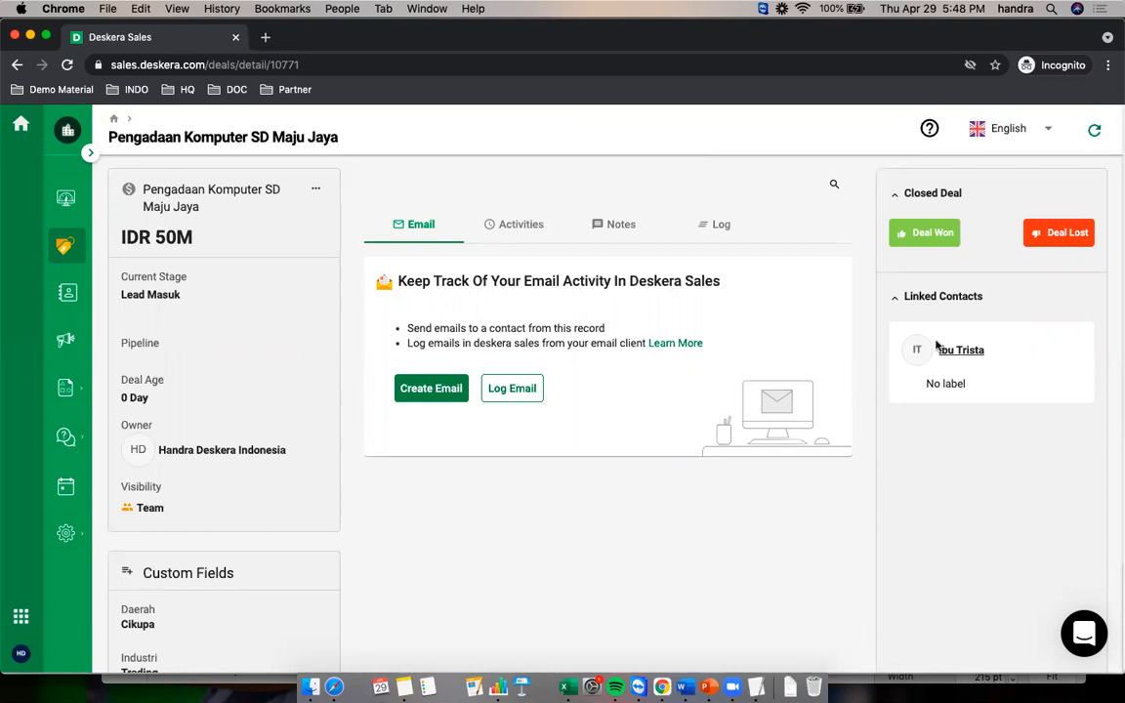
{"action": "left_click", "coordinate": [434, 390]}
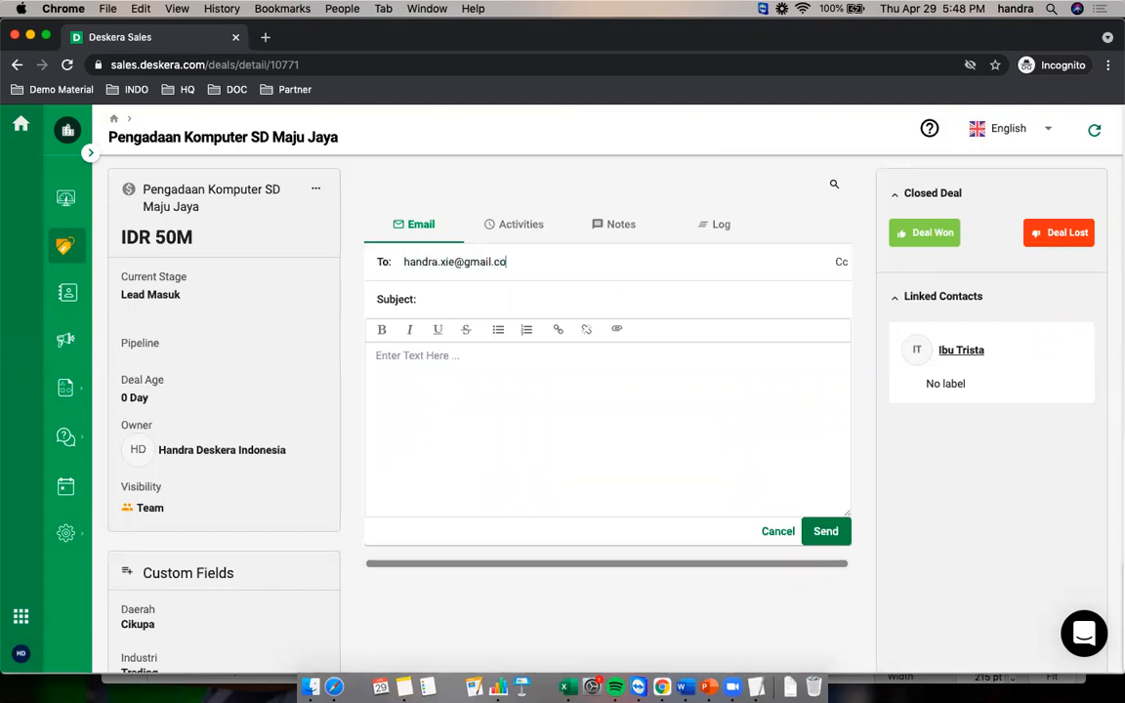
{"action": "key", "text": "Tab"}
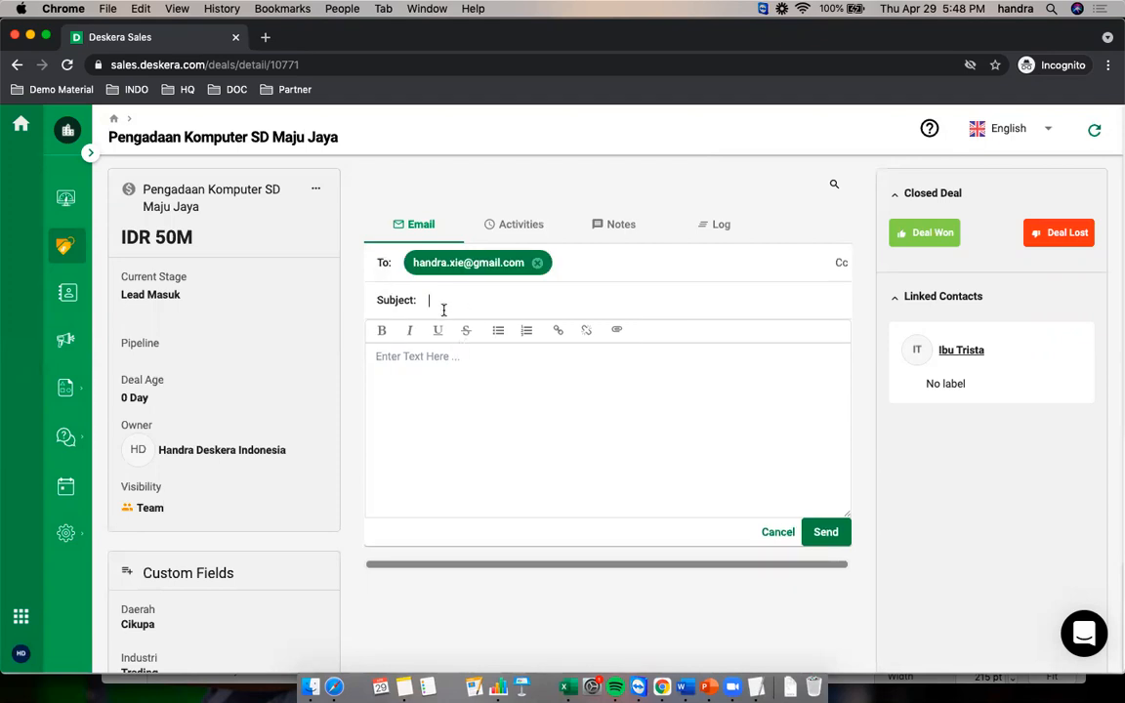
Attach the shipping label PDF from the Downloads folder to the email
{"action": "left_click", "coordinate": [618, 333]}
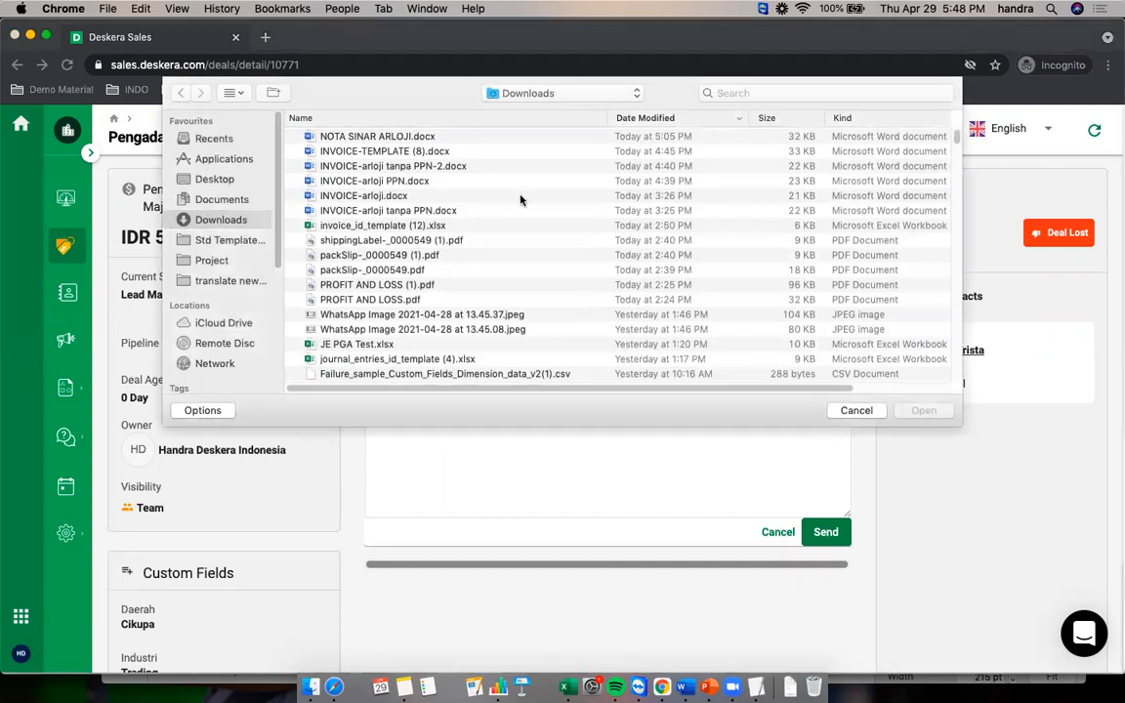
{"action": "double_click", "coordinate": [367, 244]}
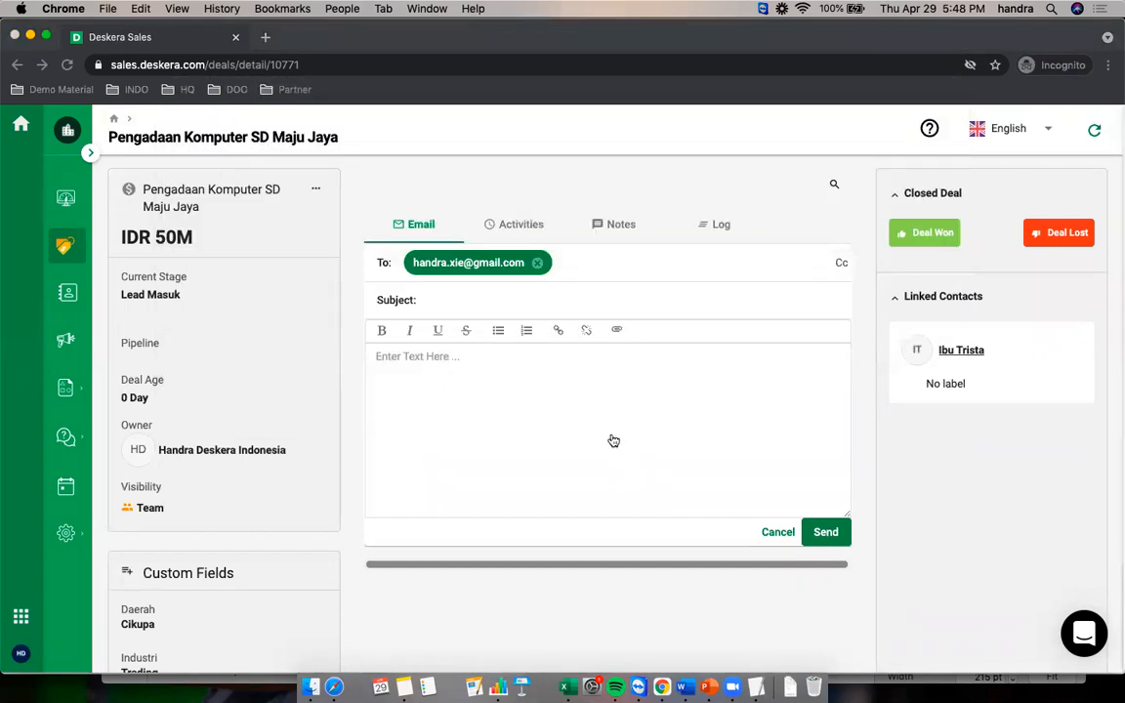
{"action": "scroll", "coordinate": [791, 570], "scroll_direction": "down", "scroll_amount": 4}
{"action": "scroll", "coordinate": [786, 554], "scroll_direction": "up", "scroll_amount": 3}
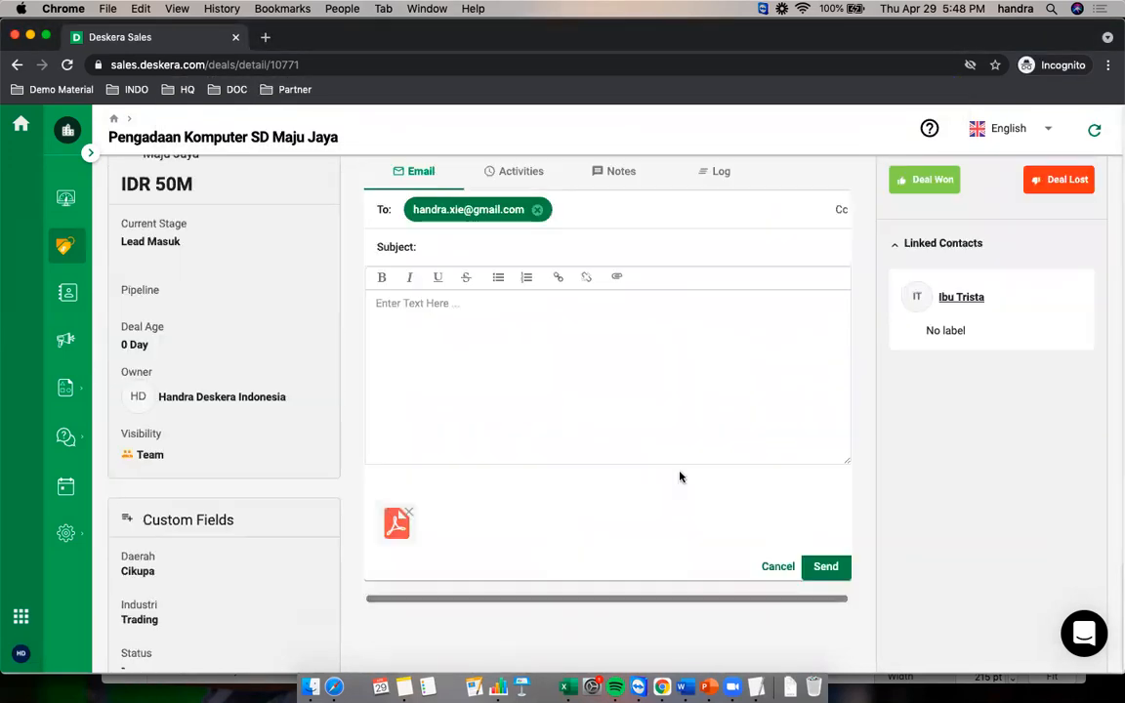
Write "Test email" as the message, set the subject to "Email Perkenalan Produk" and send the email
{"action": "type", "text": "Test email"}
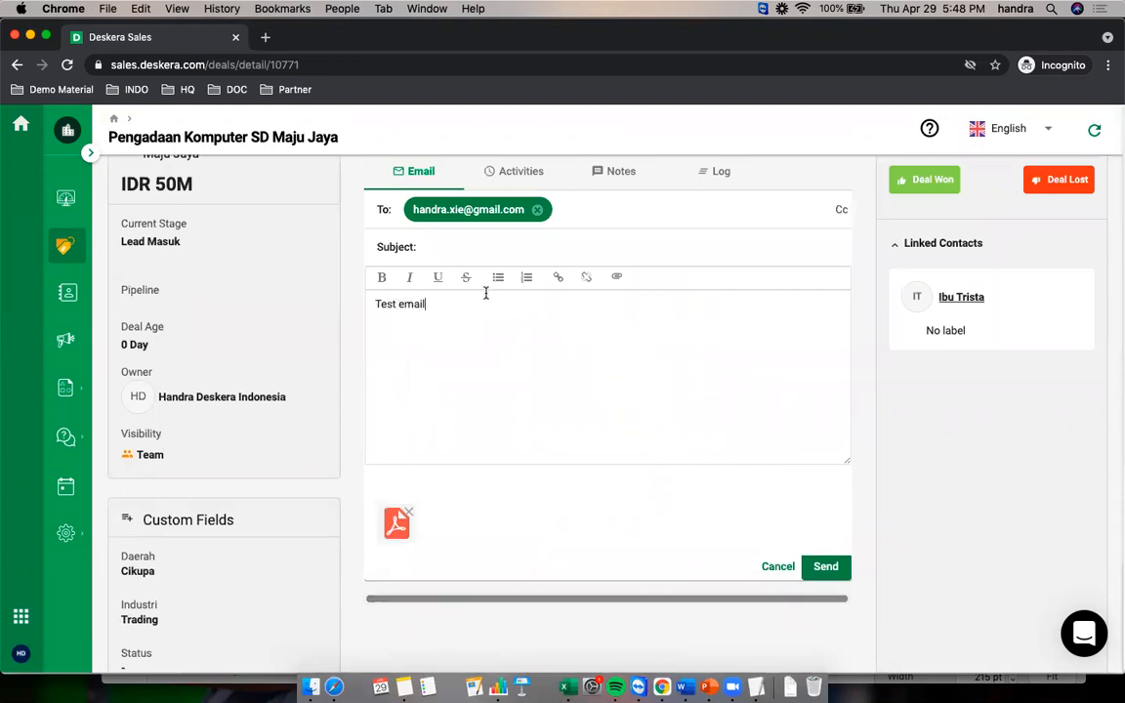
{"action": "left_click", "coordinate": [449, 247]}
{"action": "type", "text": "TesEmail Perkenalan Produk"}
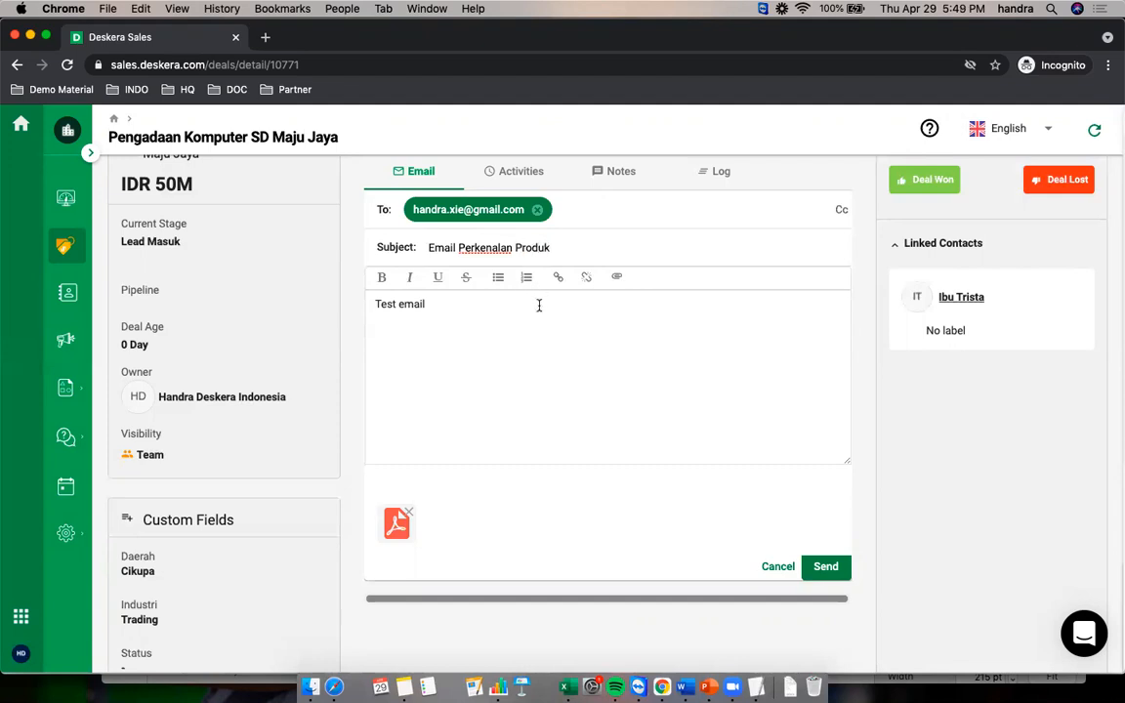
{"action": "scroll", "coordinate": [538, 306], "scroll_direction": "down", "scroll_amount": 2}
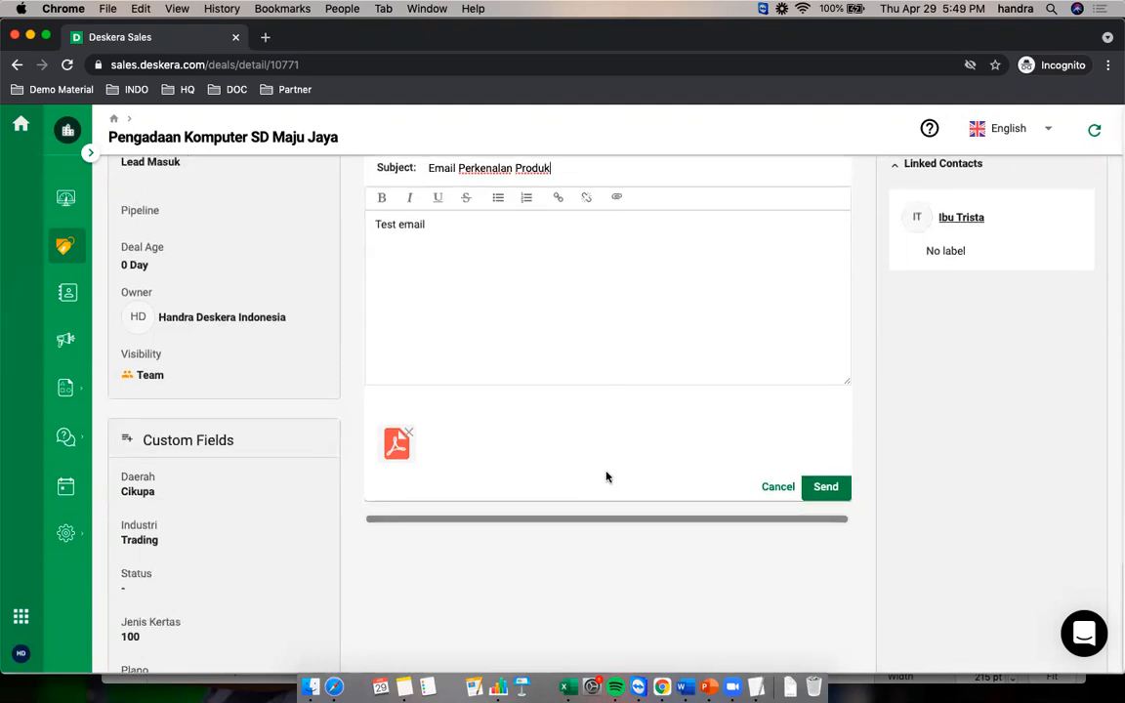
{"action": "left_click", "coordinate": [825, 486]}
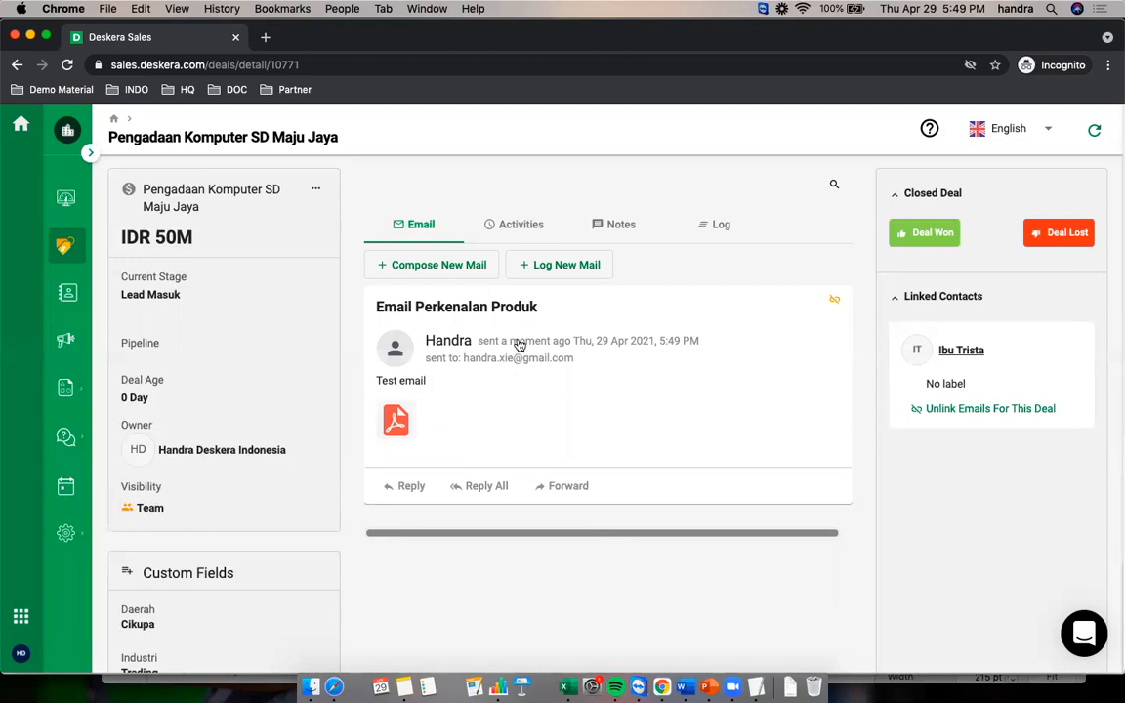
Create a new activity for the deal named "Meeting Pertama - SD Maju Jaya"
{"action": "left_click", "coordinate": [520, 226]}
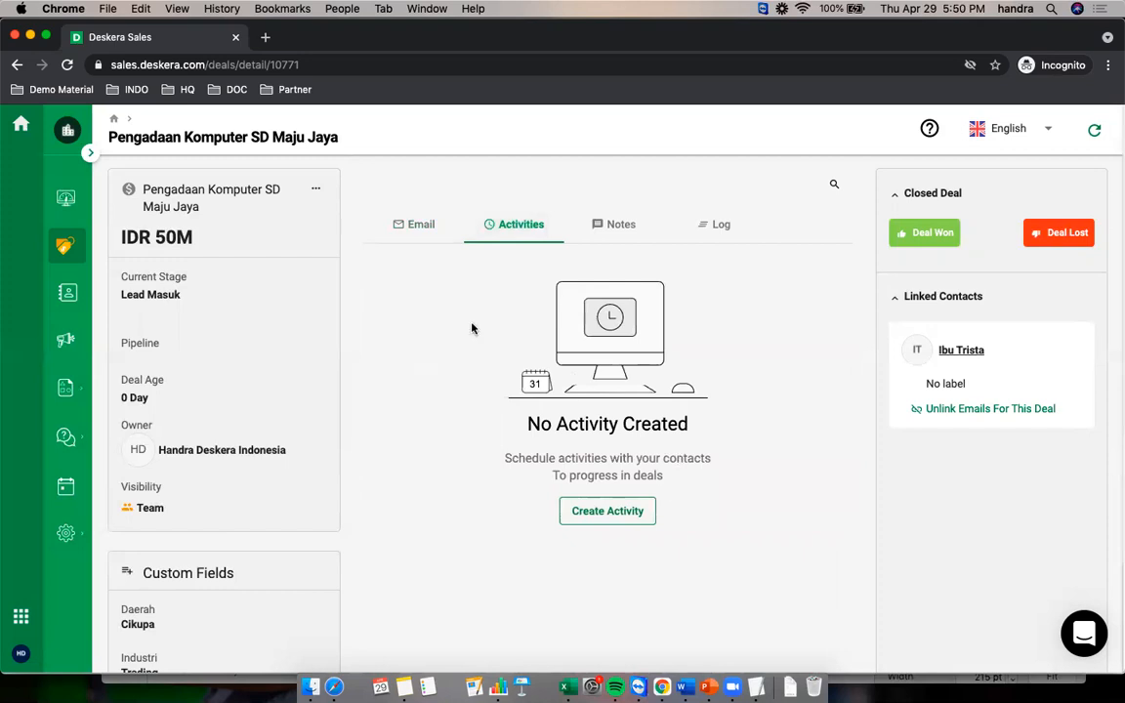
{"action": "left_click", "coordinate": [604, 518]}
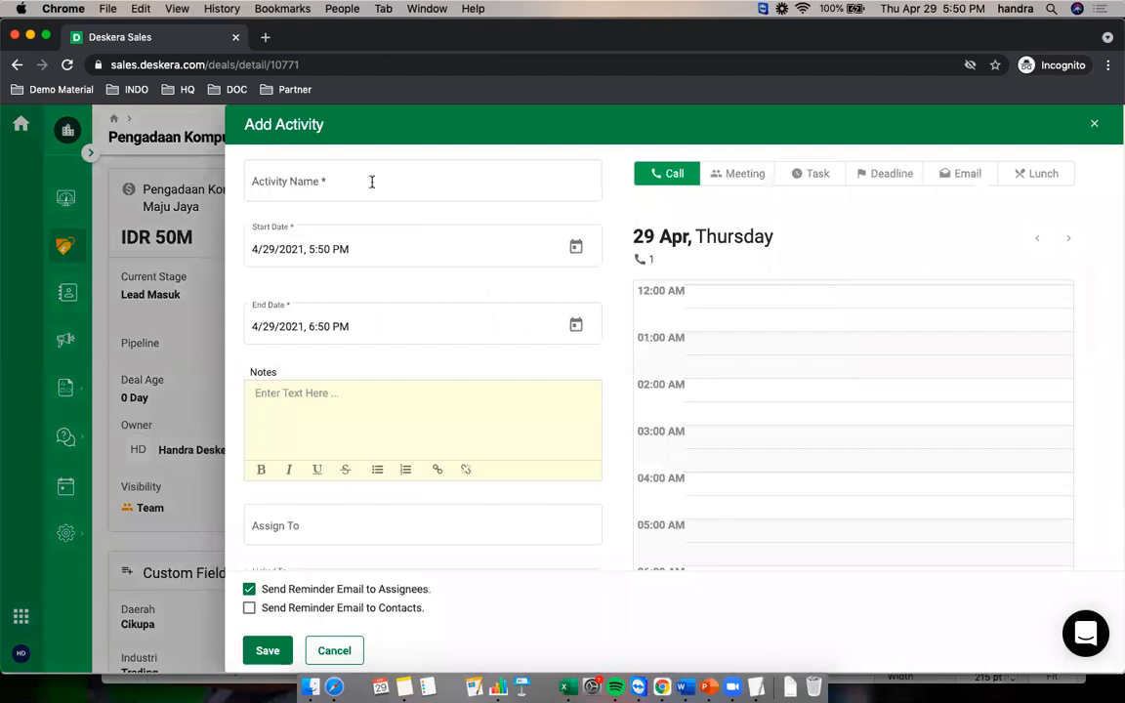
{"action": "left_click", "coordinate": [371, 181]}
{"action": "type", "text": "Meeting"}
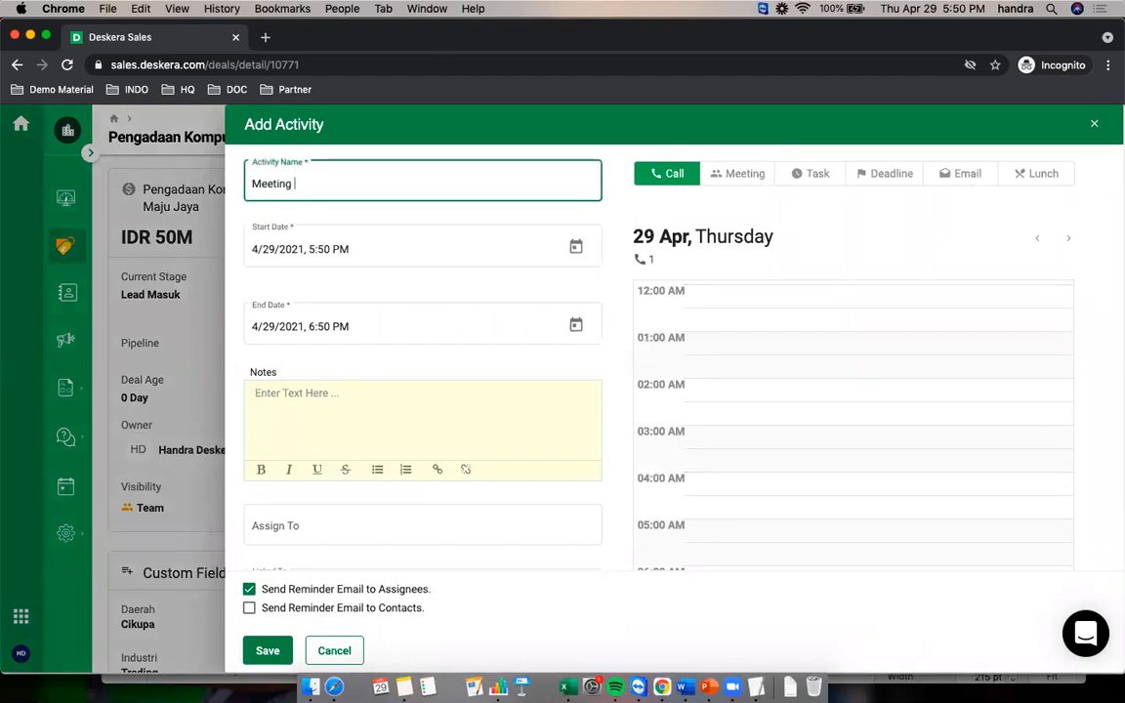
{"action": "type", "text": " Pertama - SD Maju Jaya"}
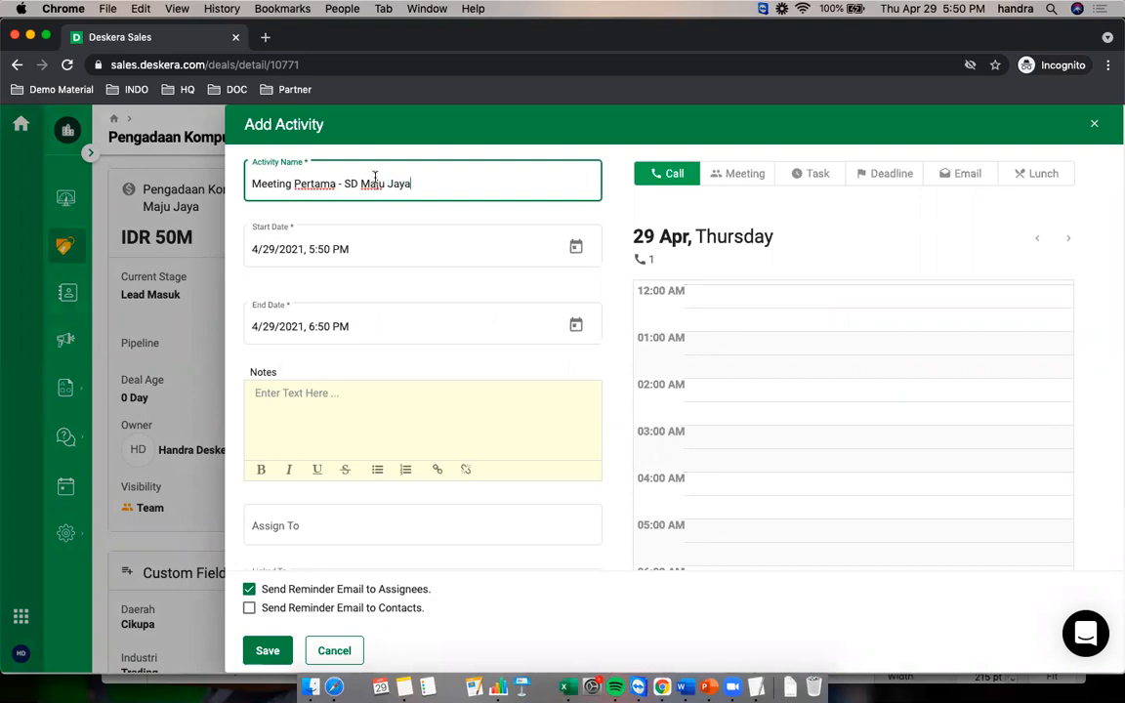
Set the activity's start date and time to 4/30/2021, 8:50 AM
{"action": "left_click", "coordinate": [575, 247]}
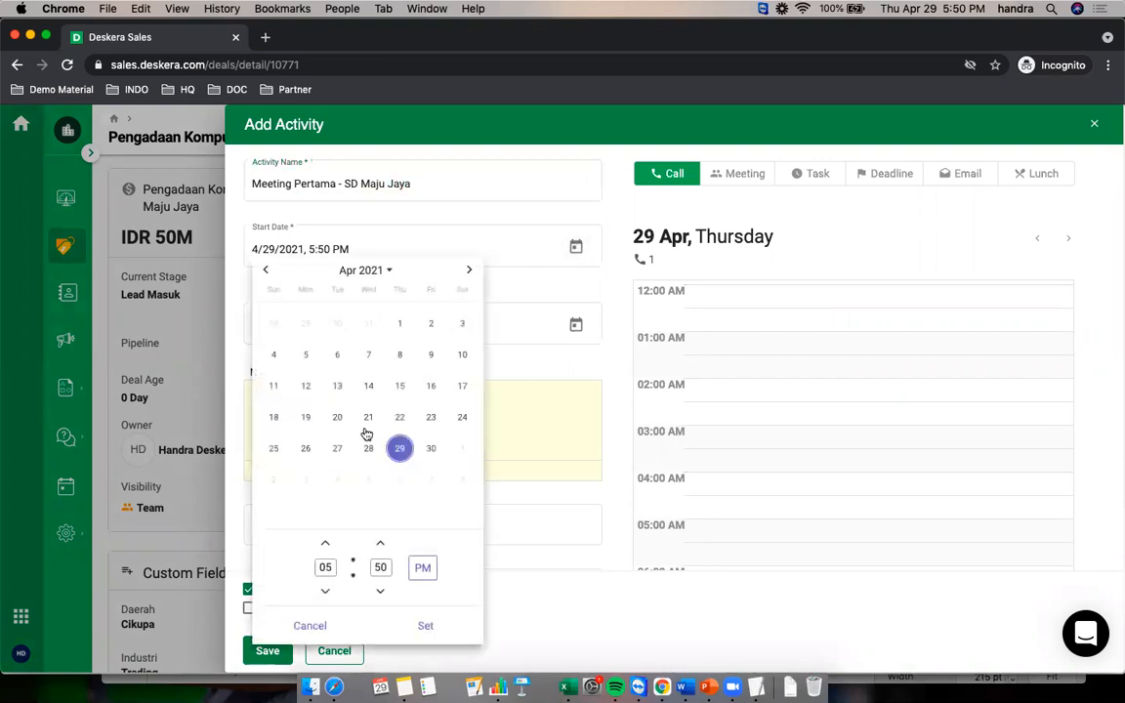
{"action": "left_click", "coordinate": [424, 449]}
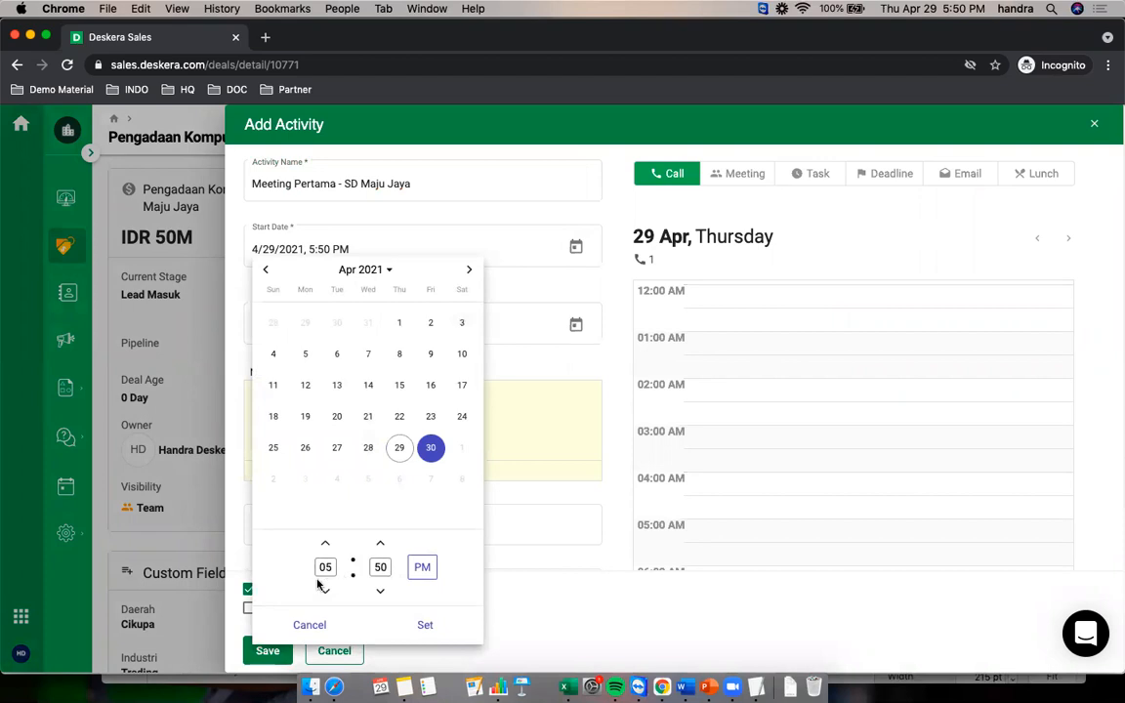
{"action": "left_click", "coordinate": [420, 568]}
{"action": "left_click", "coordinate": [430, 629]}
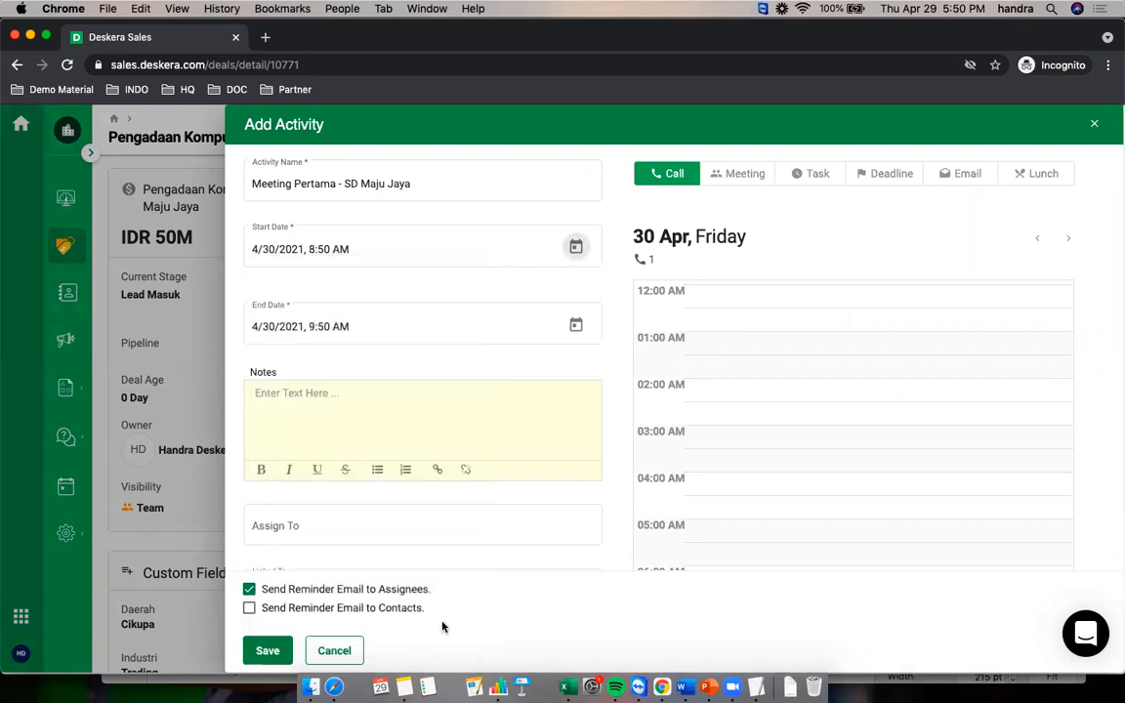
Enter "Meeting pertama" as the activity's notes and assign it to the team member listed below Deskera Indo Demo
{"action": "scroll", "coordinate": [450, 393], "scroll_direction": "down", "scroll_amount": 2}
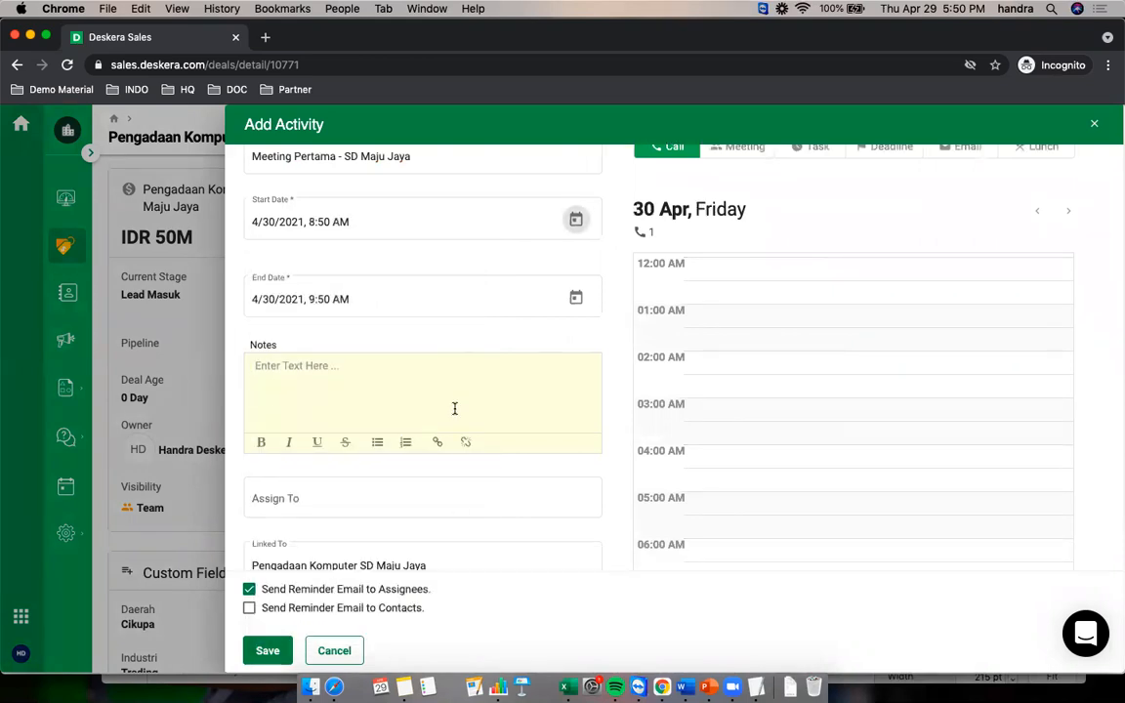
{"action": "left_click", "coordinate": [343, 364]}
{"action": "type", "text": "Meeting pertama"}
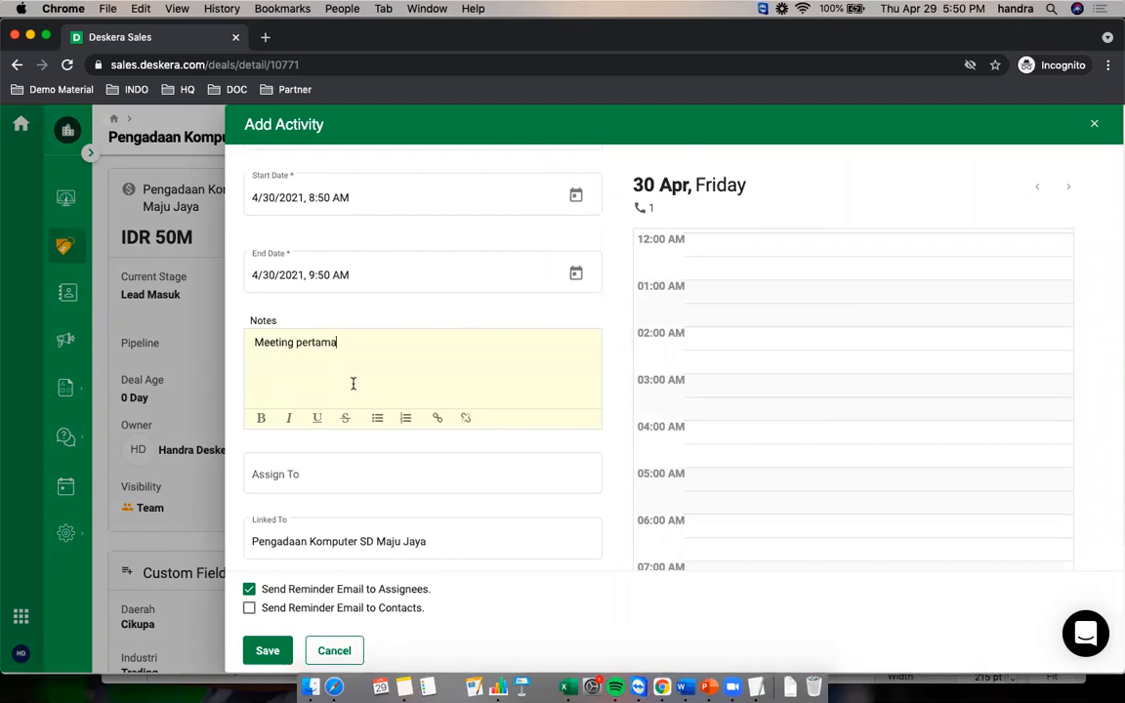
{"action": "scroll", "coordinate": [353, 383], "scroll_direction": "down", "scroll_amount": 4}
{"action": "left_click", "coordinate": [301, 367]}
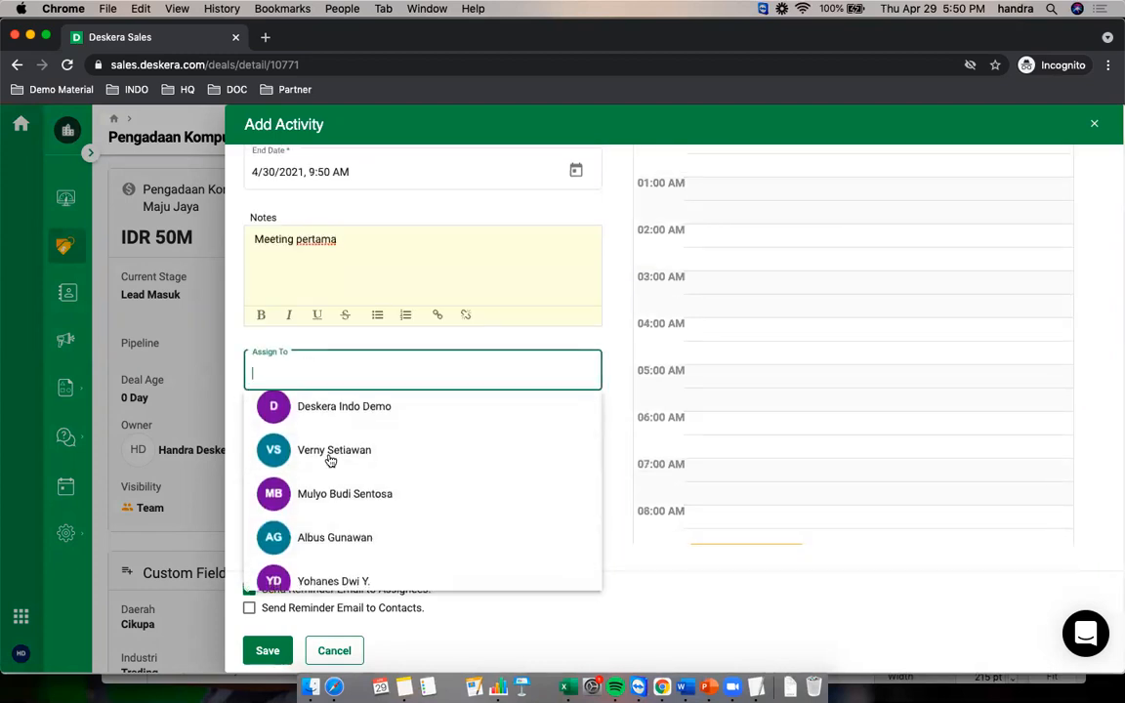
{"action": "left_click", "coordinate": [347, 449]}
{"action": "scroll", "coordinate": [455, 478], "scroll_direction": "down", "scroll_amount": 3}
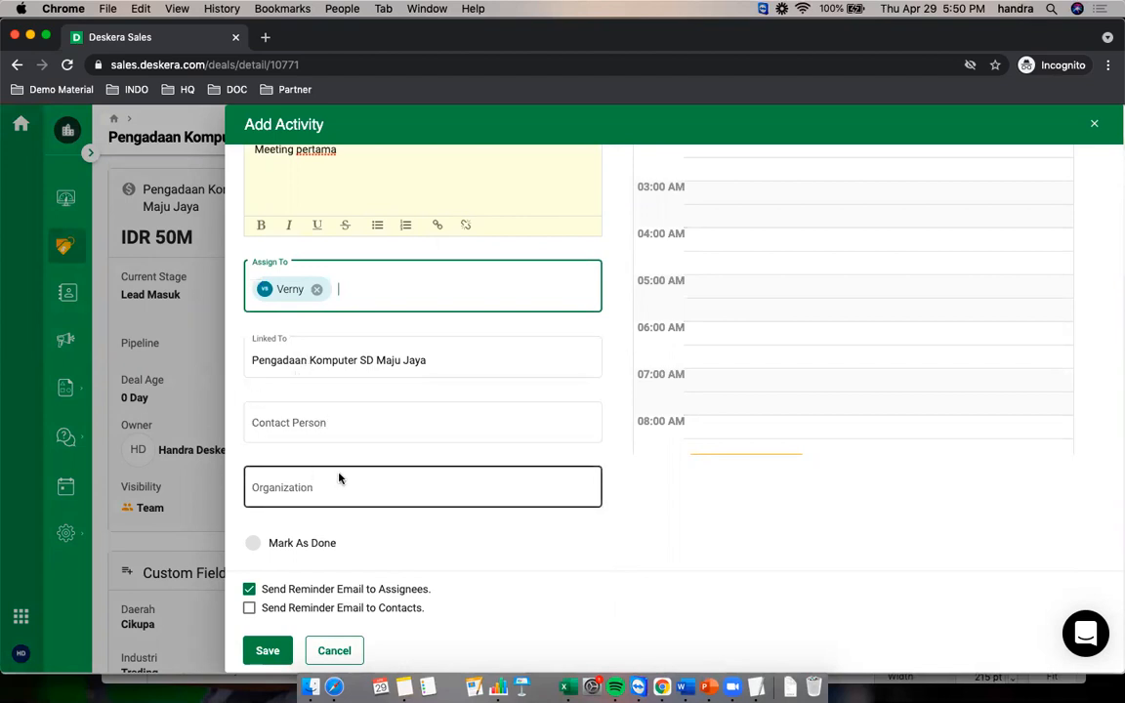
Check the meeting's slot in the 30 April day schedule and save the activity
{"action": "scroll", "coordinate": [518, 483], "scroll_direction": "up", "scroll_amount": 3}
{"action": "scroll", "coordinate": [757, 449], "scroll_direction": "down", "scroll_amount": 5}
{"action": "scroll", "coordinate": [752, 441], "scroll_direction": "down", "scroll_amount": 3}
{"action": "scroll", "coordinate": [778, 452], "scroll_direction": "up", "scroll_amount": 5}
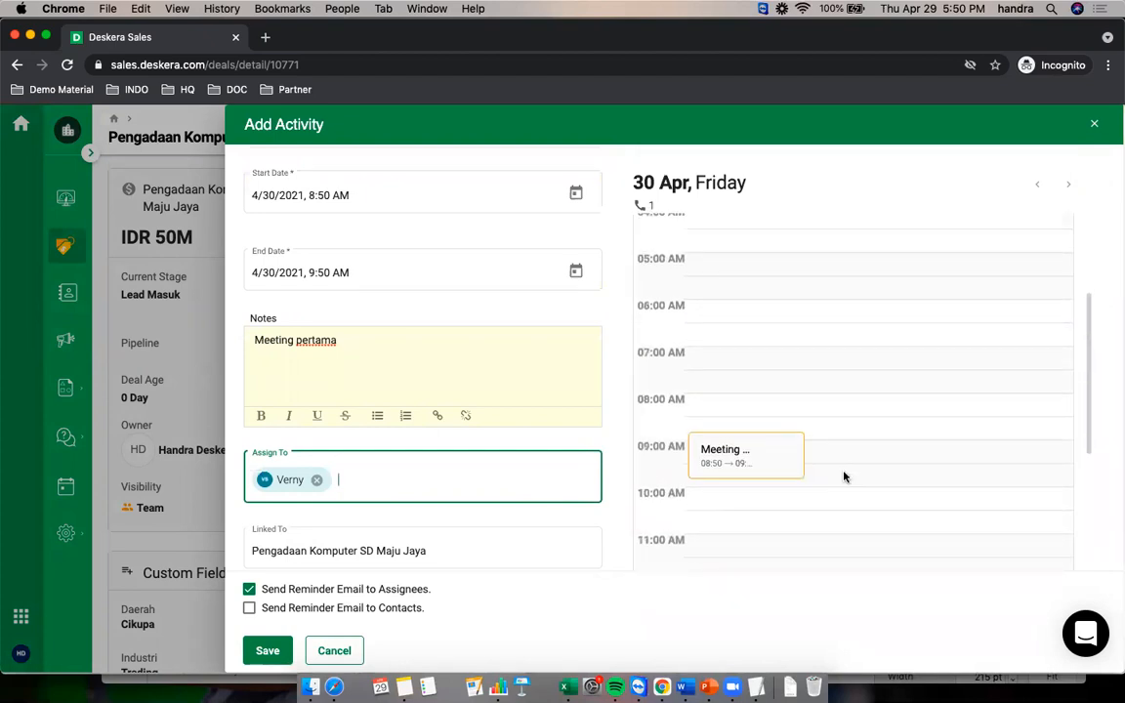
{"action": "scroll", "coordinate": [781, 396], "scroll_direction": "down", "scroll_amount": 3}
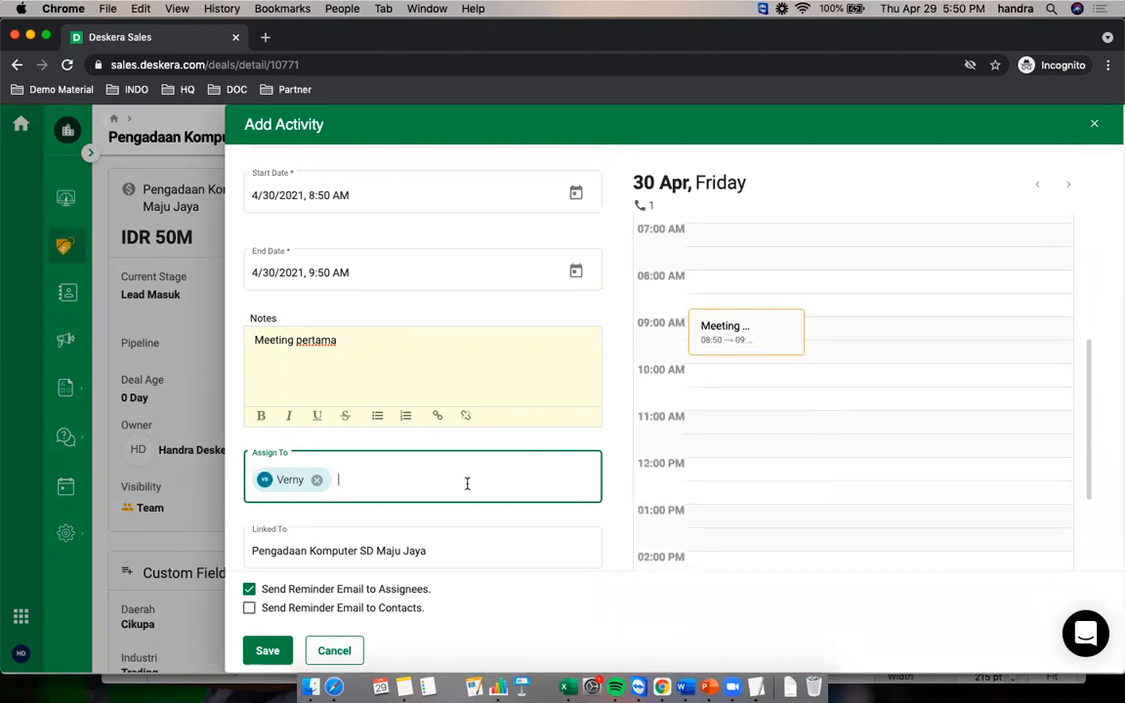
{"action": "scroll", "coordinate": [617, 483], "scroll_direction": "down", "scroll_amount": 10}
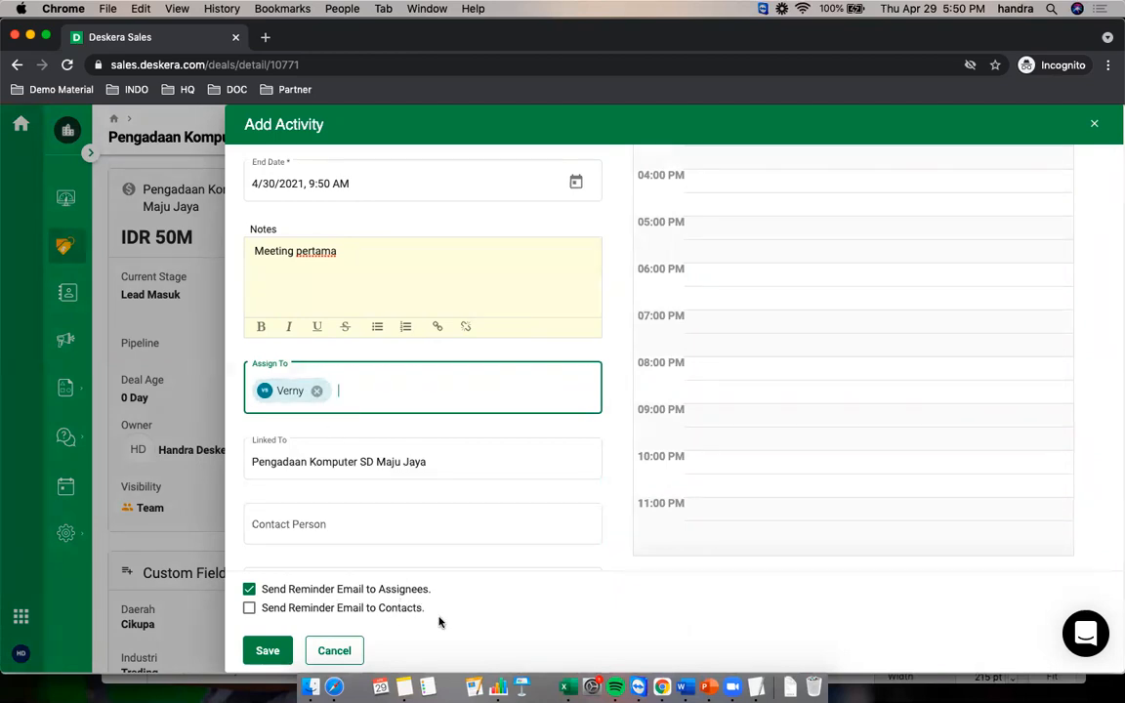
{"action": "left_click", "coordinate": [267, 651]}
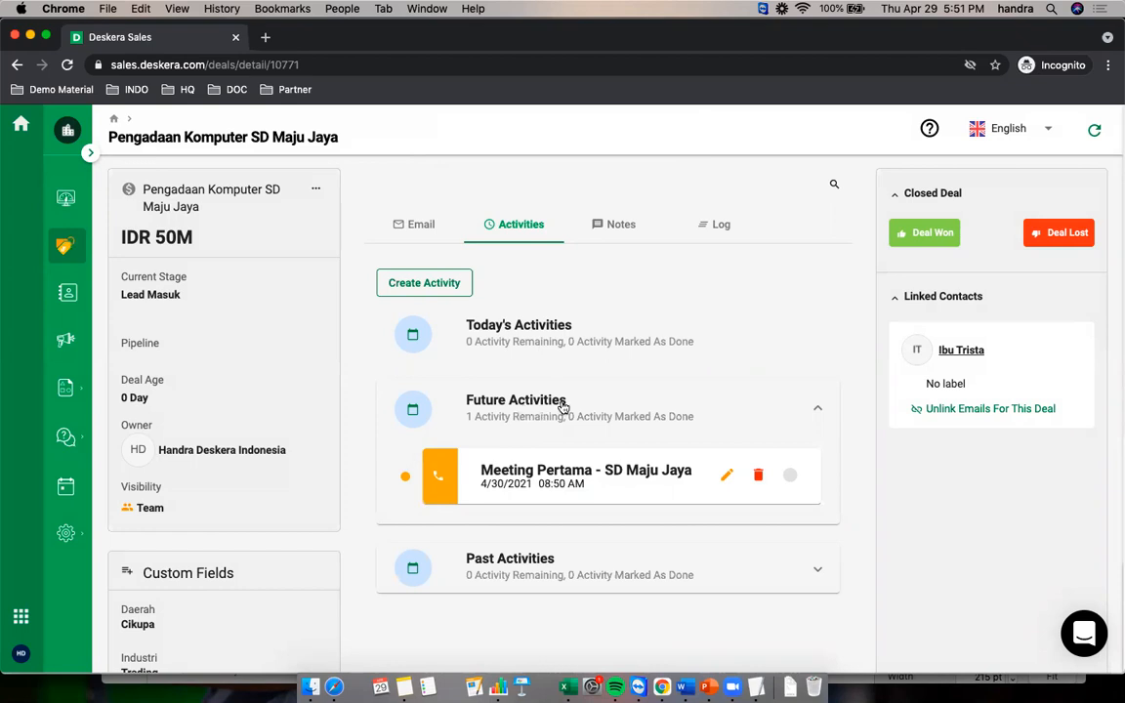
{"action": "scroll", "coordinate": [584, 572], "scroll_direction": "down", "scroll_amount": 2}
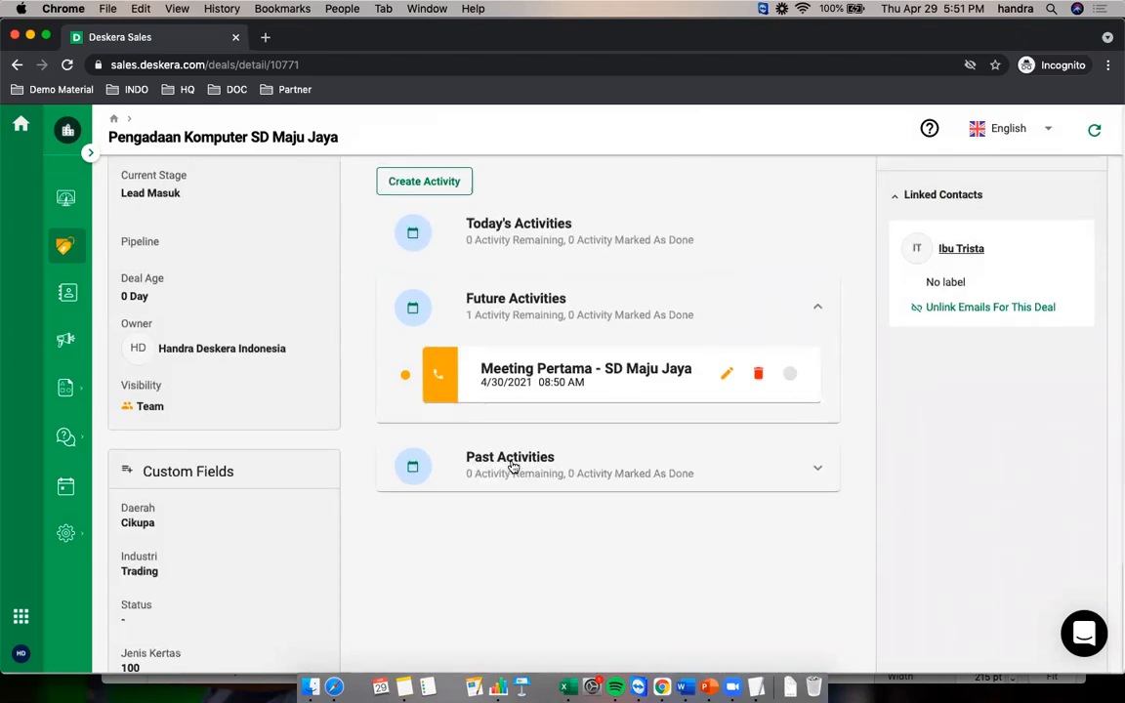
{"action": "scroll", "coordinate": [512, 464], "scroll_direction": "up", "scroll_amount": 2}
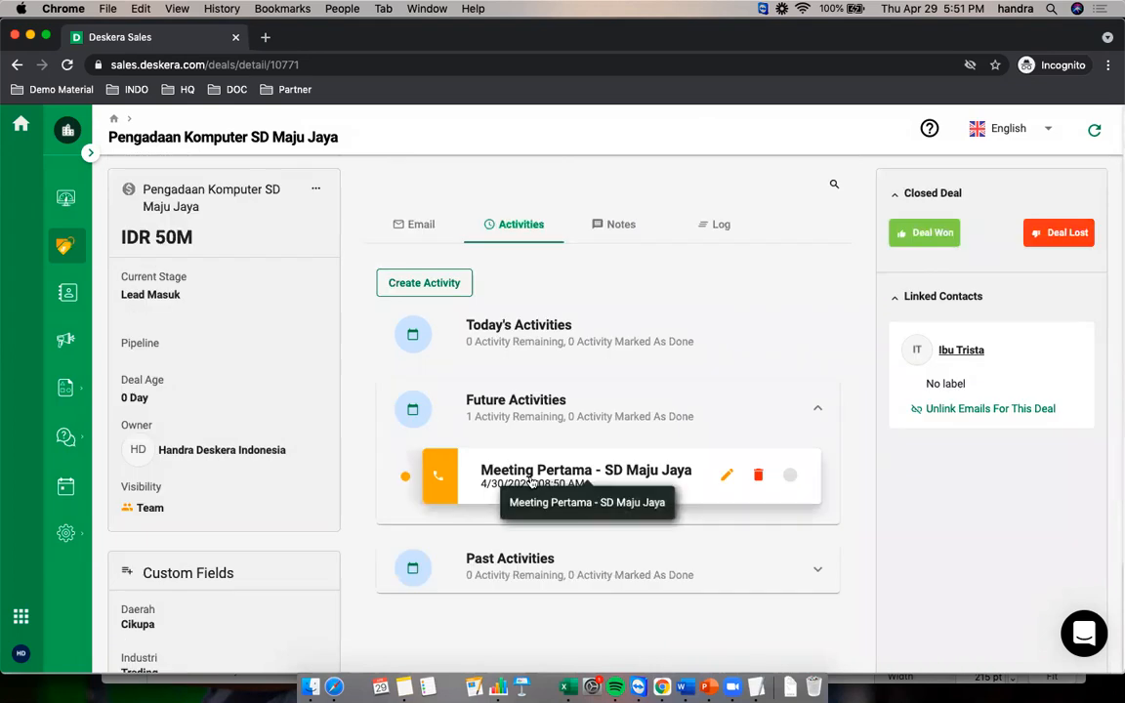
Write a deal note reading "Meeting Summary - 29 Apr :" with the item "1. Keperluan pengadaan Komputer 30 unit"
{"action": "left_click", "coordinate": [617, 224]}
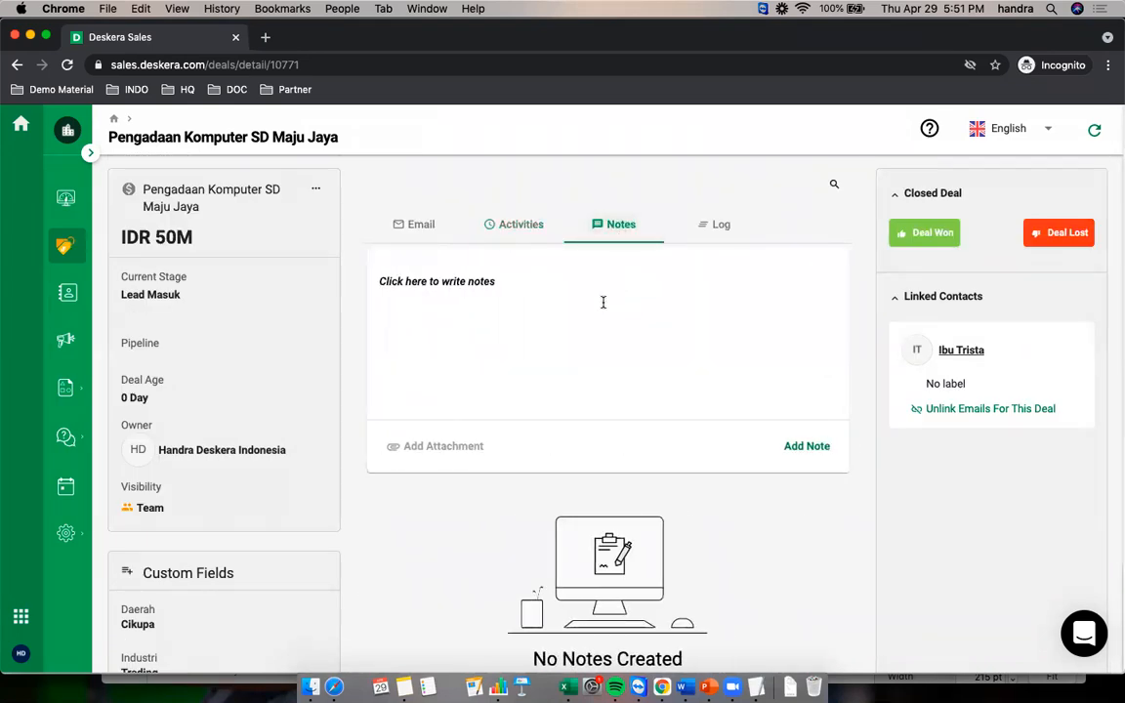
{"action": "left_click", "coordinate": [602, 302]}
{"action": "type", "text": "Meeting Summary - 29 Apr :"}
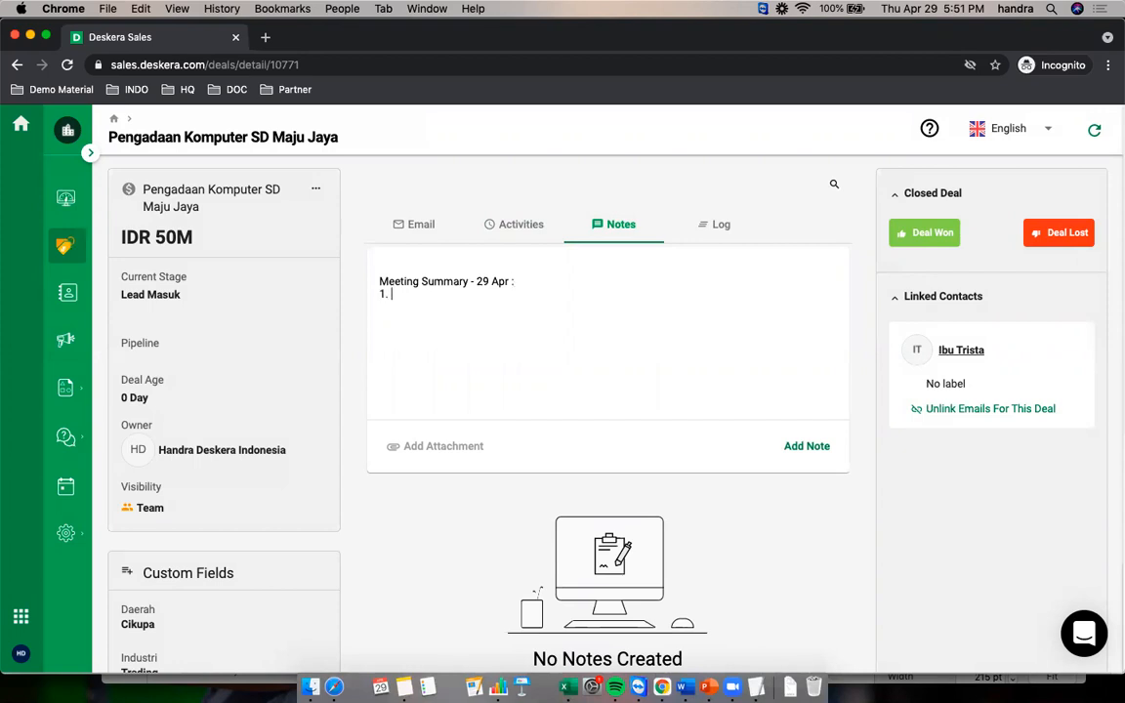
{"action": "type", "text": "perluang"}
{"action": "key", "text": "BackSpace"}
{"action": "key", "text": "BackSpace"}
{"action": "type", "text": "pengadaan "}
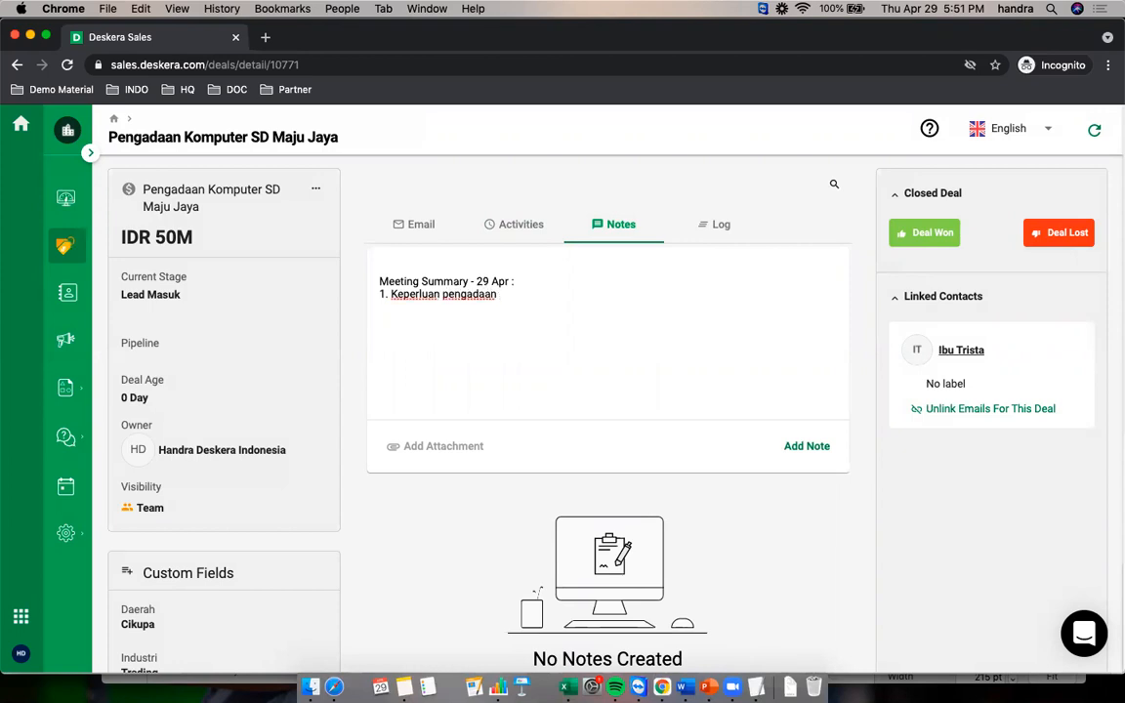
{"action": "type", "text": "Komputer 30 unit"}
Attach a PDF from the Downloads folder to the meeting summary note and save the note
{"action": "left_click", "coordinate": [460, 446]}
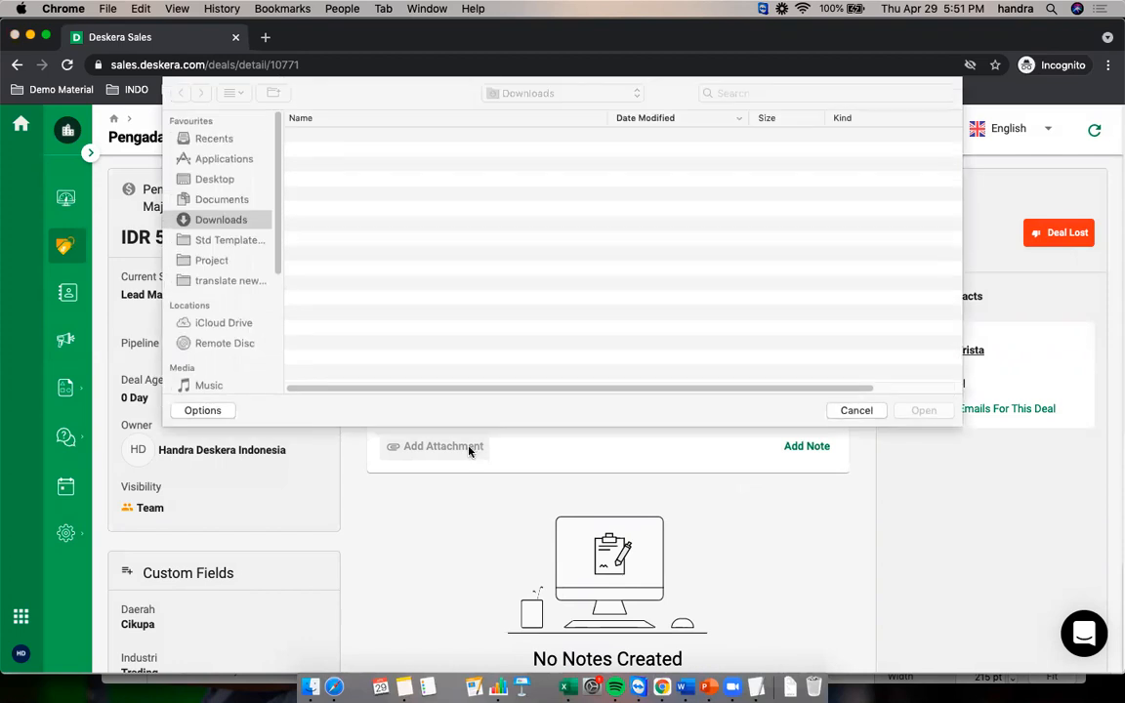
{"action": "left_click", "coordinate": [407, 274]}
{"action": "double_click", "coordinate": [406, 280]}
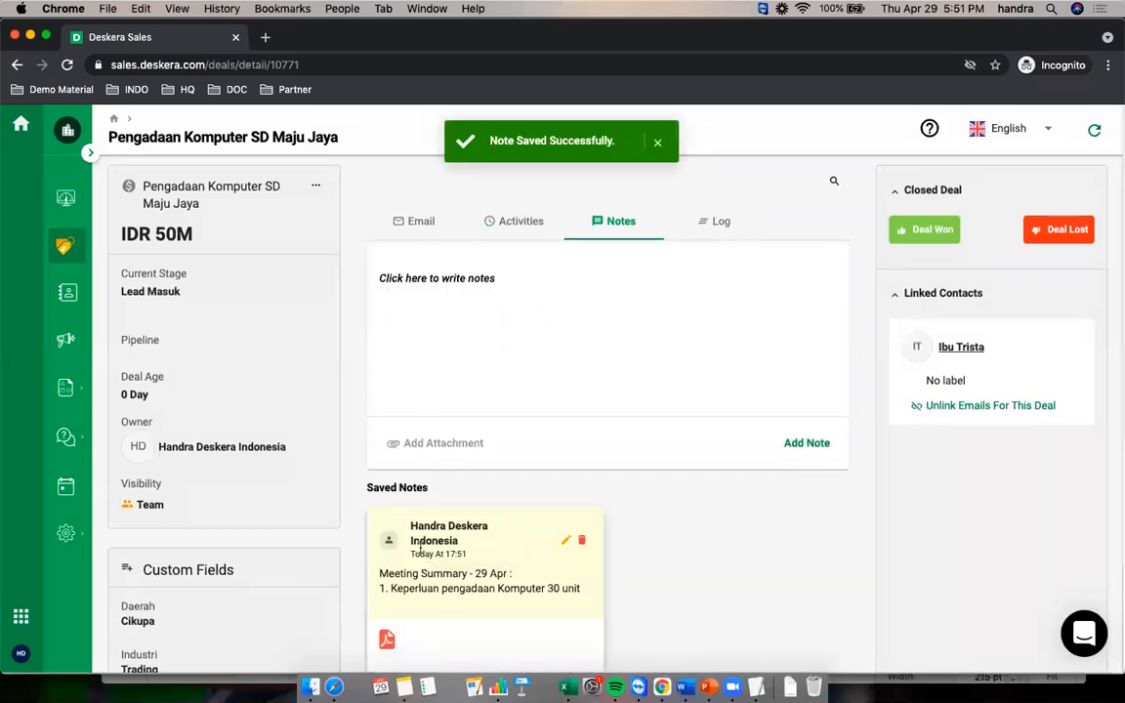
{"action": "scroll", "coordinate": [424, 623], "scroll_direction": "down", "scroll_amount": 2}
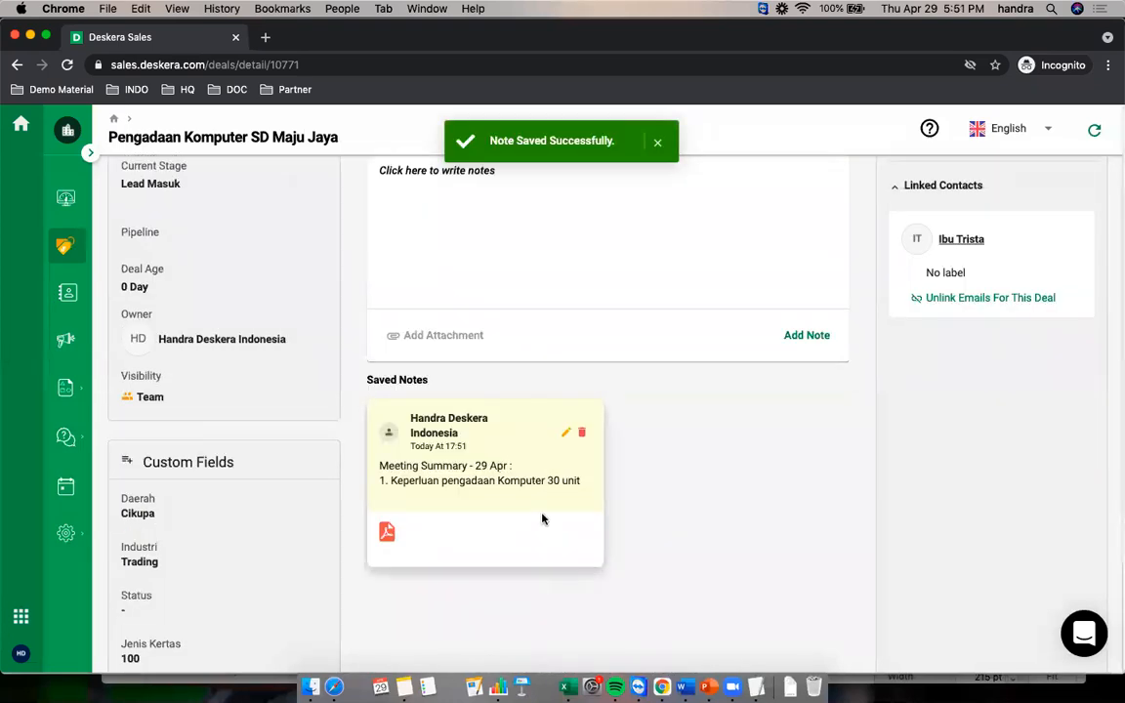
{"action": "scroll", "coordinate": [543, 518], "scroll_direction": "up", "scroll_amount": 2}
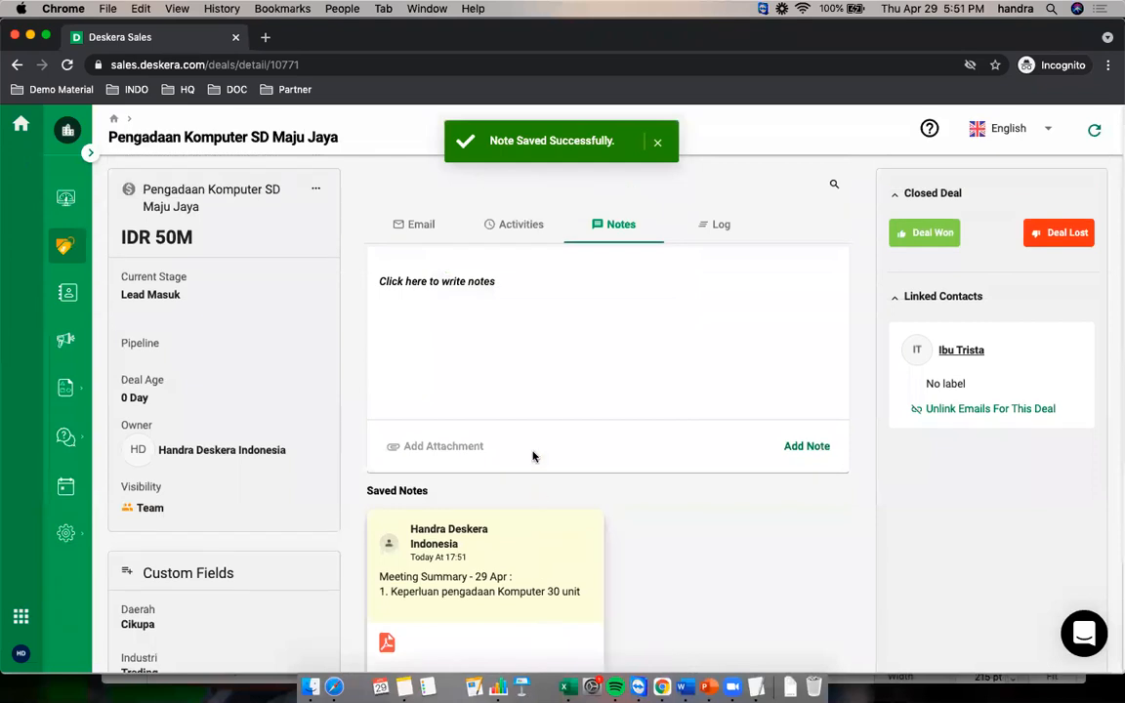
Write a note "Meeting Summary 20 Apr :" with numbered items for meeting the PIC at SD Maju Jaya, "Pengadaan Komputer" and "Pengadaan Server"
{"action": "left_click", "coordinate": [488, 330]}
{"action": "type", "text": "Meeting Summary 20 Apr :"}
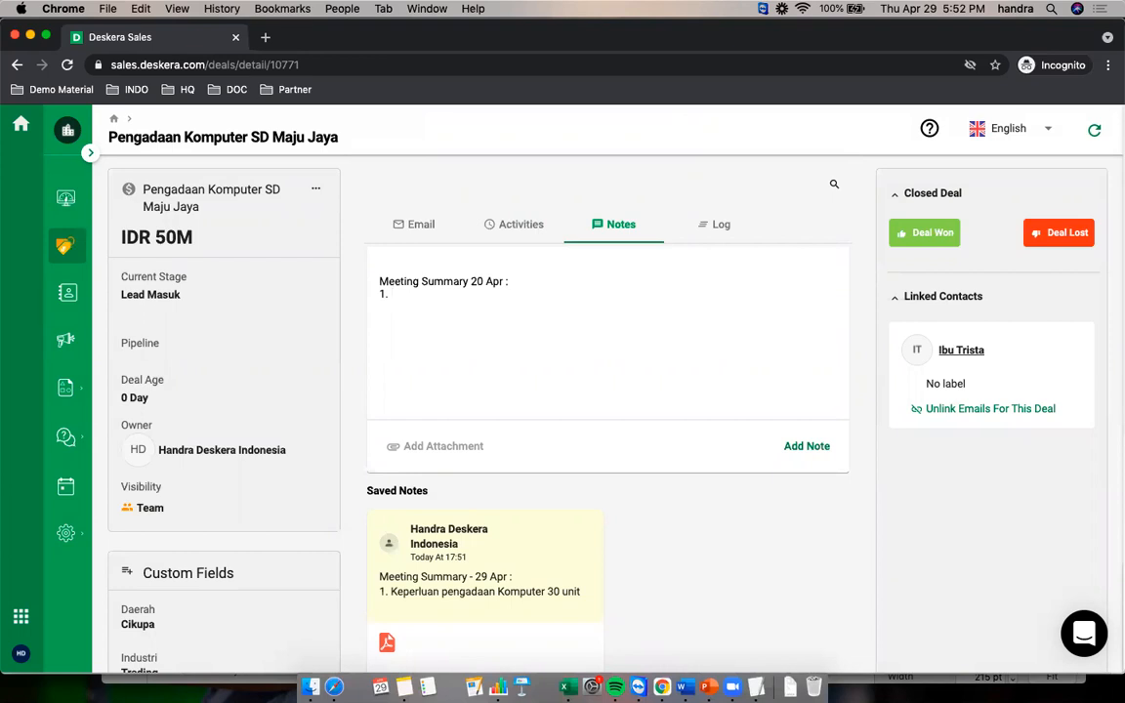
{"action": "key", "text": "BackSpace"}
{"action": "type", "text": "Bertemu dengan "}
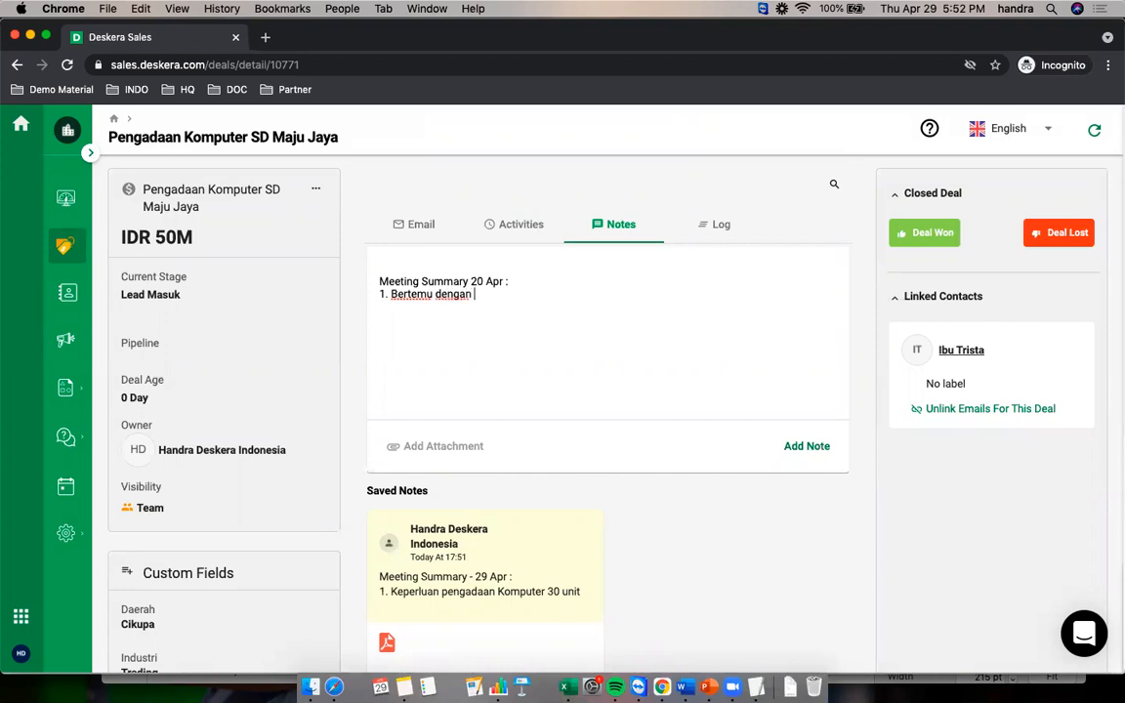
{"action": "type", "text": "PIC - Ibu Trista - di SD Maju Jaya"}
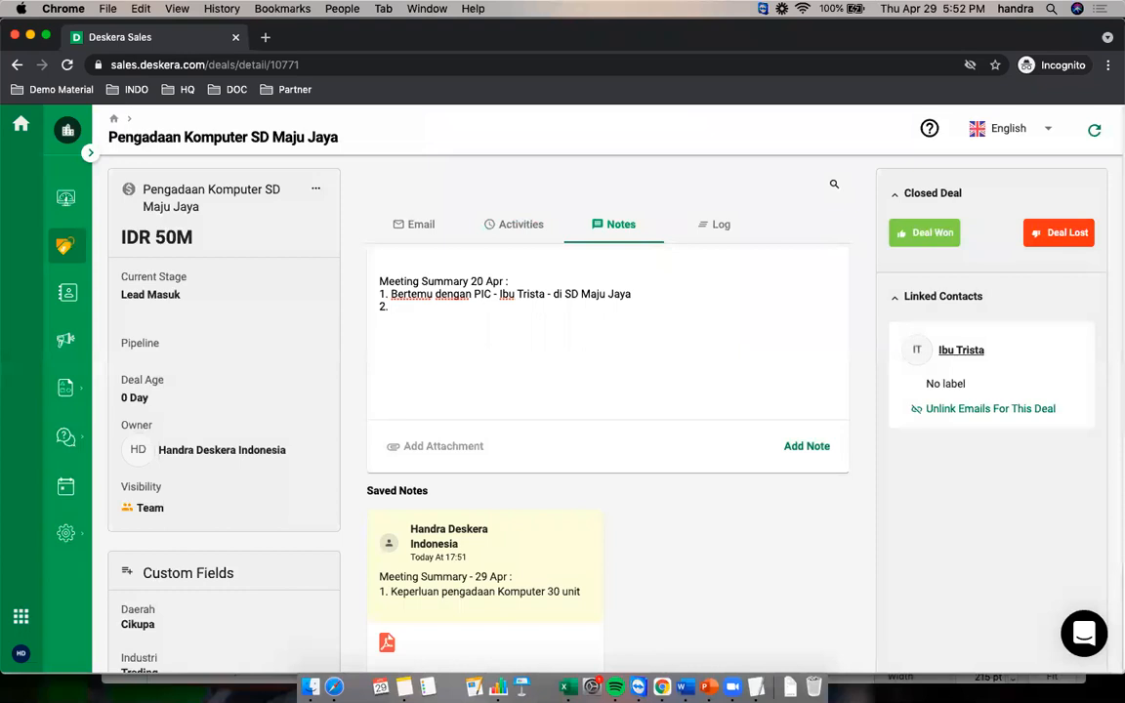
{"action": "type", "text": "ngadaan Komputer"}
{"action": "key", "text": "Return"}
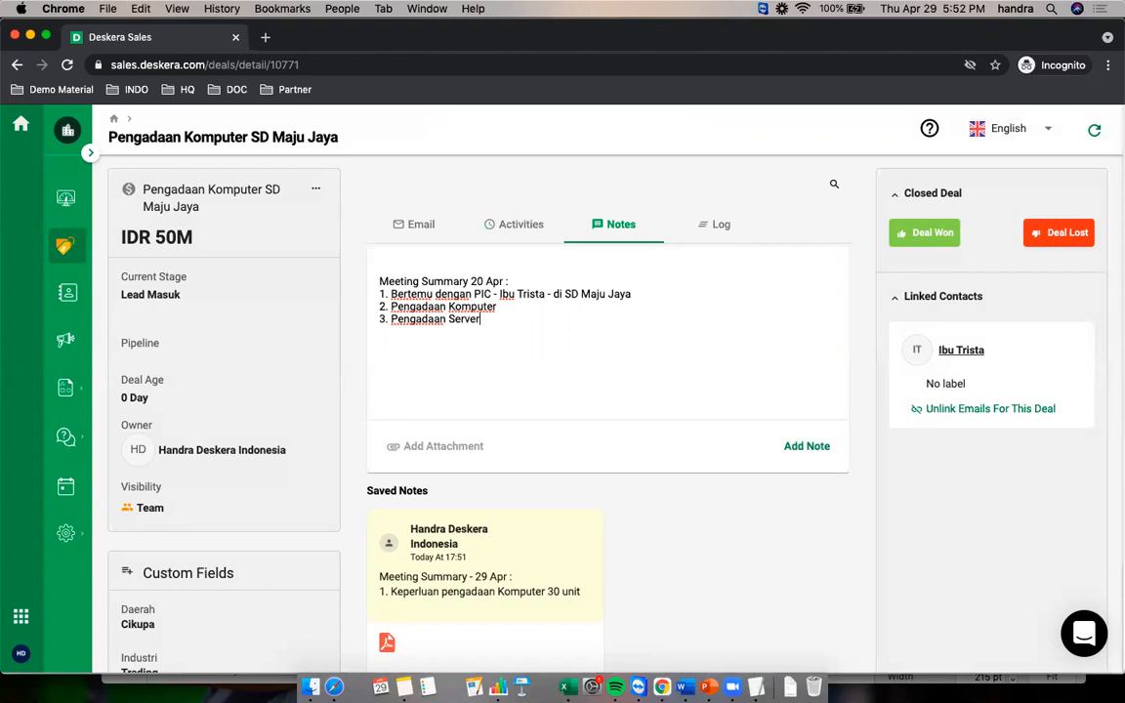
Attach a PDF from the Downloads folder to the 20 Apr note, save it and check the saved notes
{"action": "left_click", "coordinate": [448, 448]}
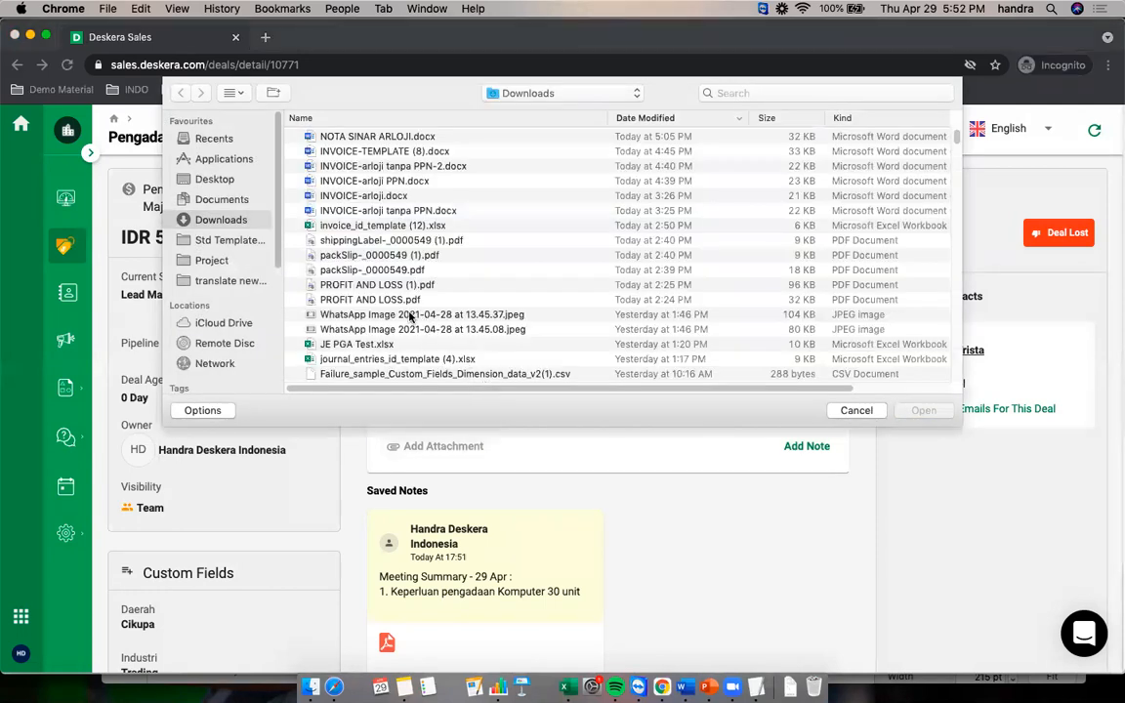
{"action": "scroll", "coordinate": [411, 316], "scroll_direction": "down", "scroll_amount": 1}
{"action": "left_click", "coordinate": [402, 314]}
{"action": "left_click", "coordinate": [395, 243]}
{"action": "double_click", "coordinate": [396, 254]}
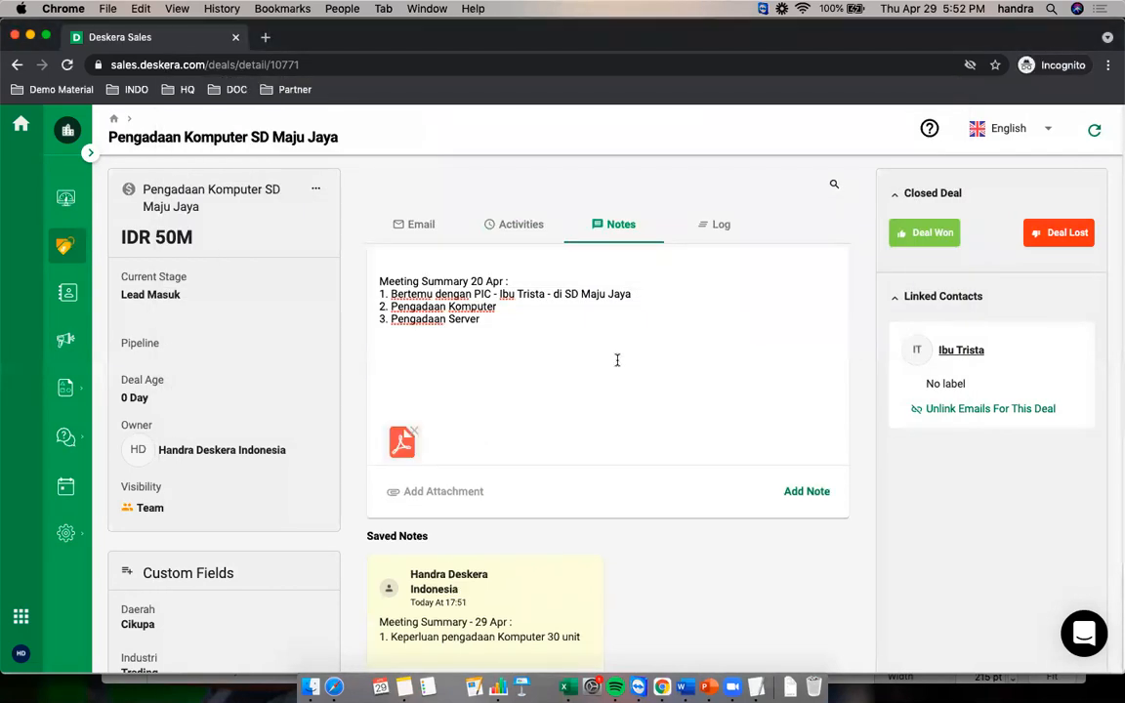
{"action": "scroll", "coordinate": [617, 373], "scroll_direction": "down", "scroll_amount": 1}
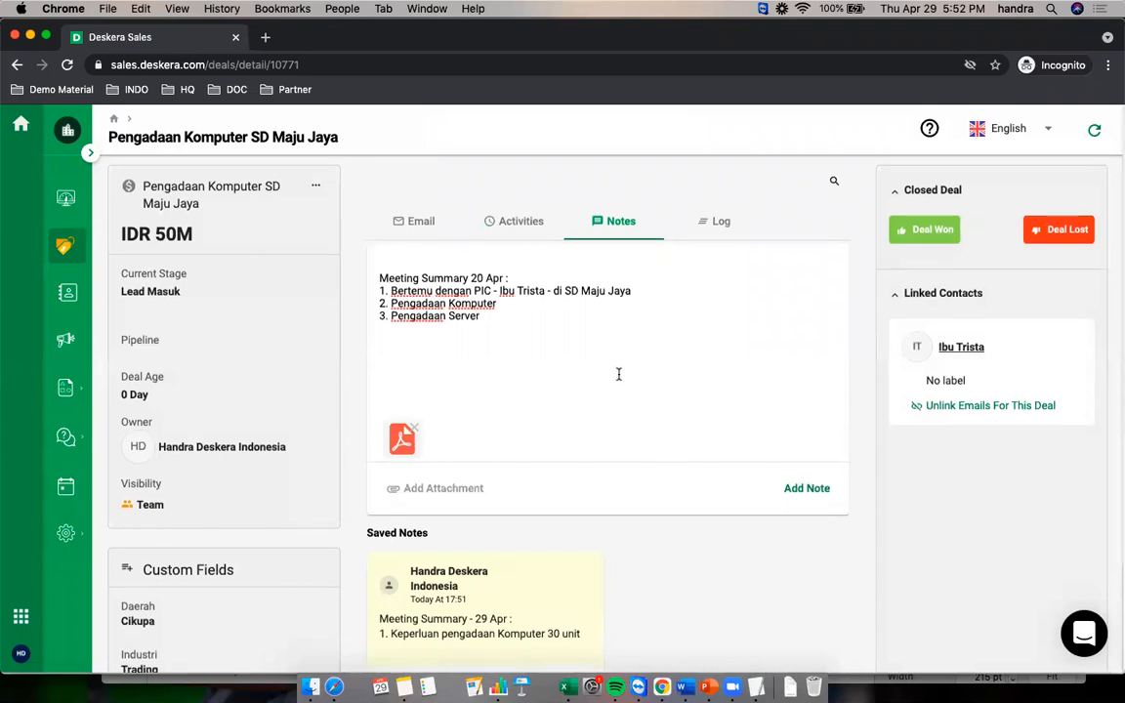
{"action": "left_click", "coordinate": [804, 486]}
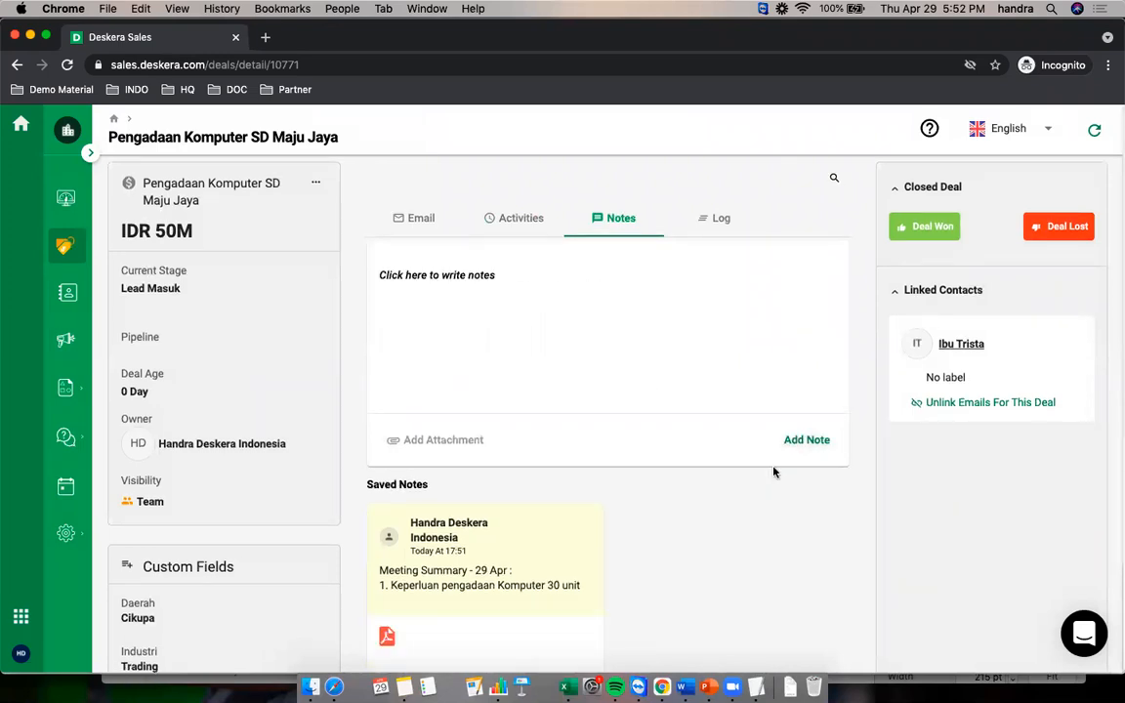
{"action": "scroll", "coordinate": [767, 469], "scroll_direction": "down", "scroll_amount": 2}
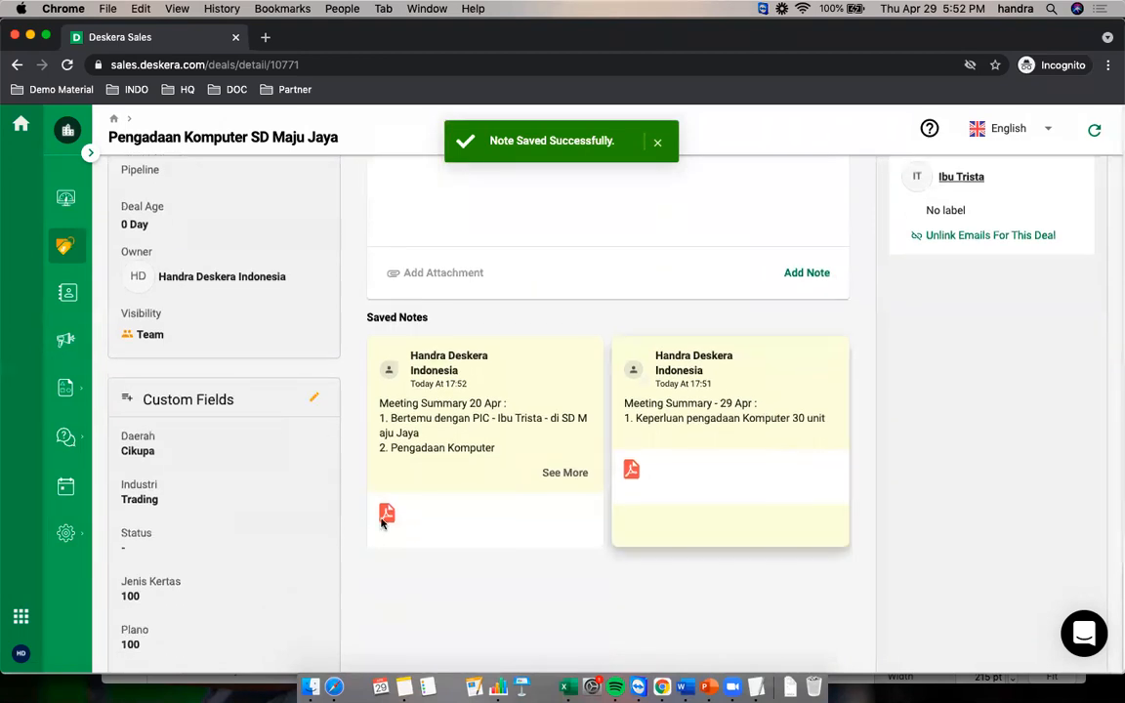
{"action": "scroll", "coordinate": [625, 544], "scroll_direction": "up", "scroll_amount": 2}
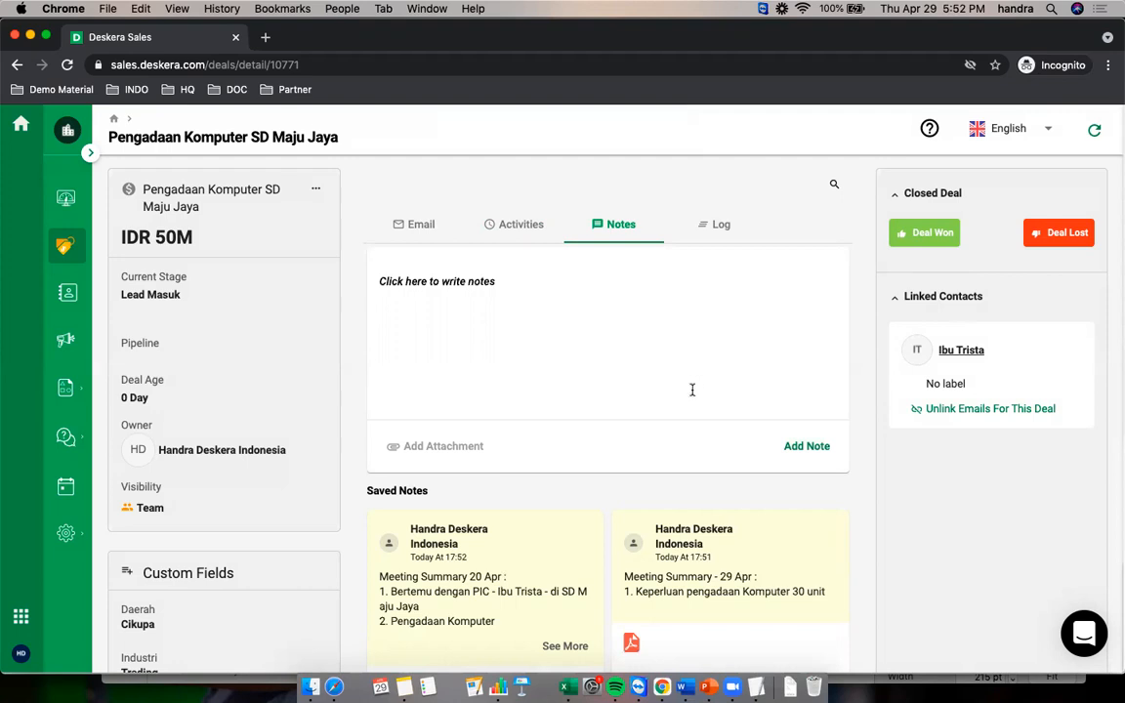
View the deal's log, edit the deal to set its pipeline stage to Meeting Pertama, and save it
{"action": "left_click", "coordinate": [713, 226]}
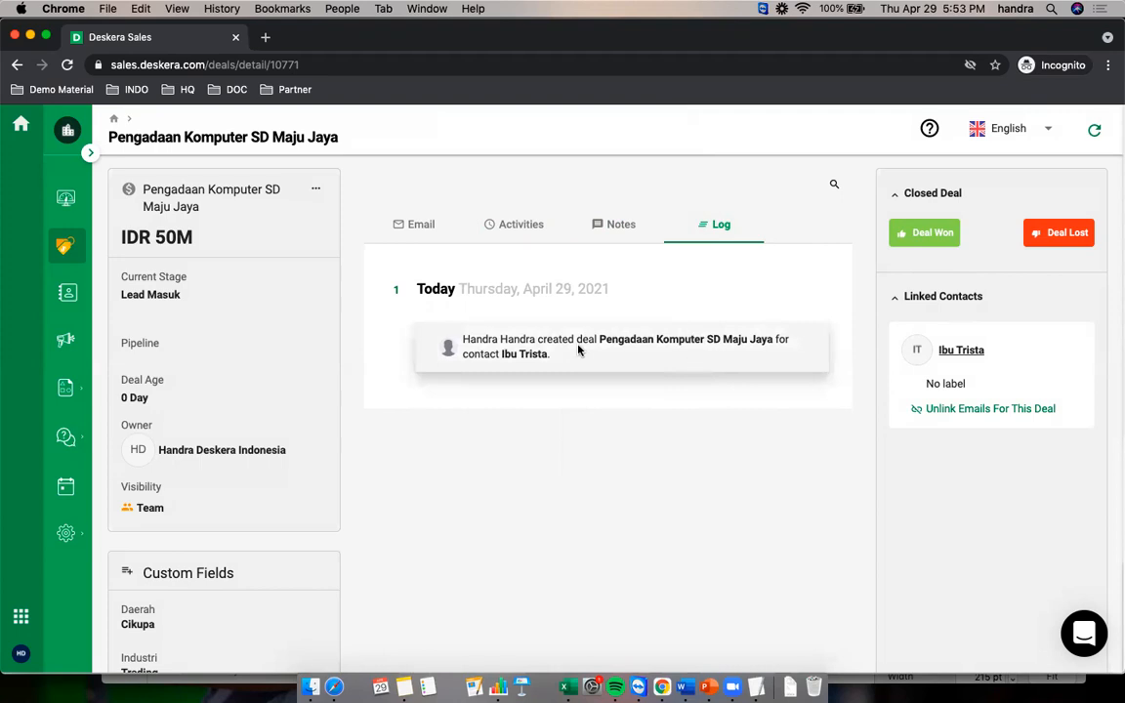
{"action": "left_click", "coordinate": [314, 188]}
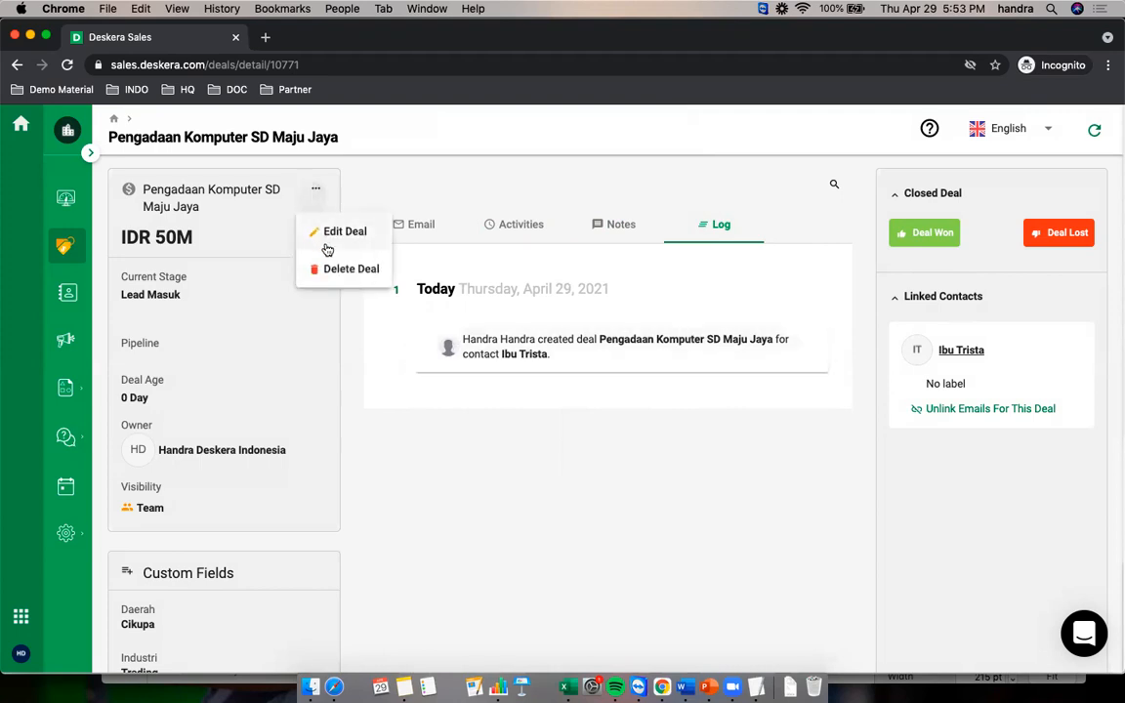
{"action": "left_click", "coordinate": [333, 235]}
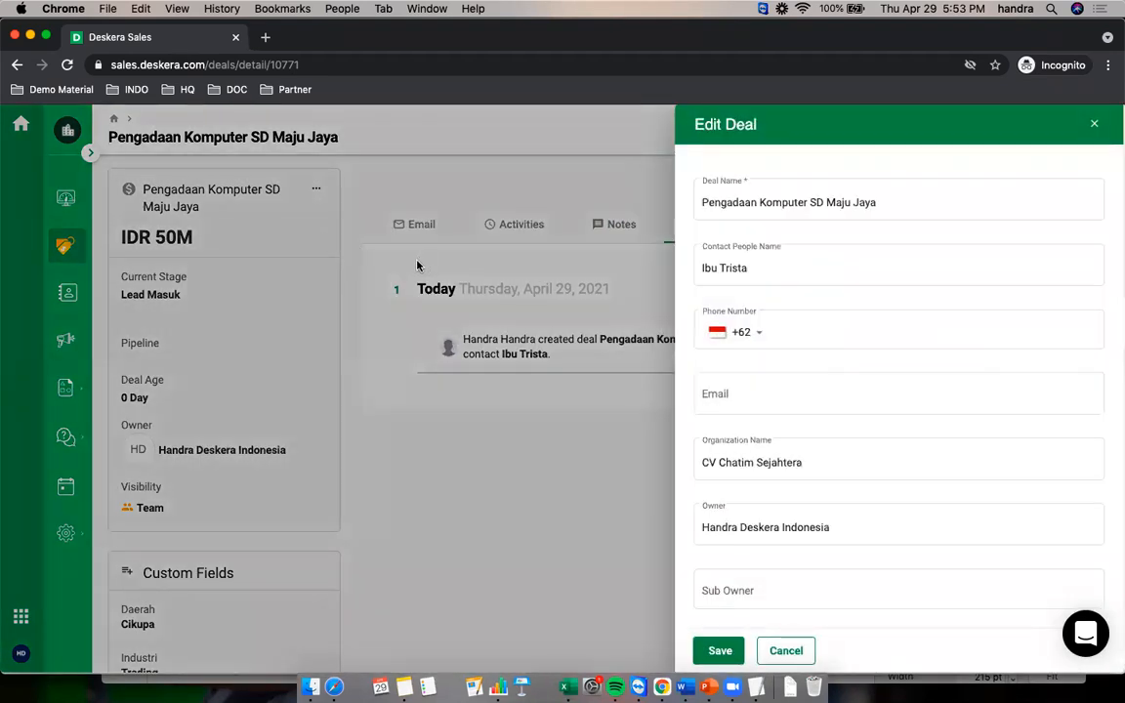
{"action": "scroll", "coordinate": [803, 440], "scroll_direction": "down", "scroll_amount": 6}
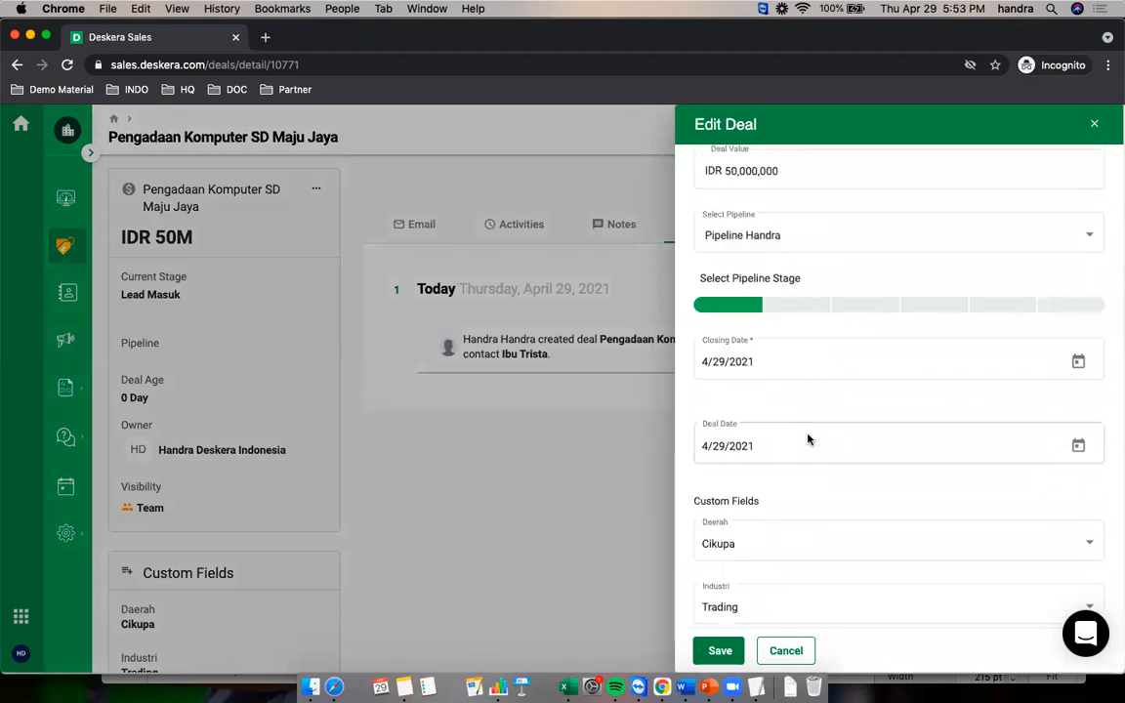
{"action": "scroll", "coordinate": [806, 425], "scroll_direction": "up", "scroll_amount": 2}
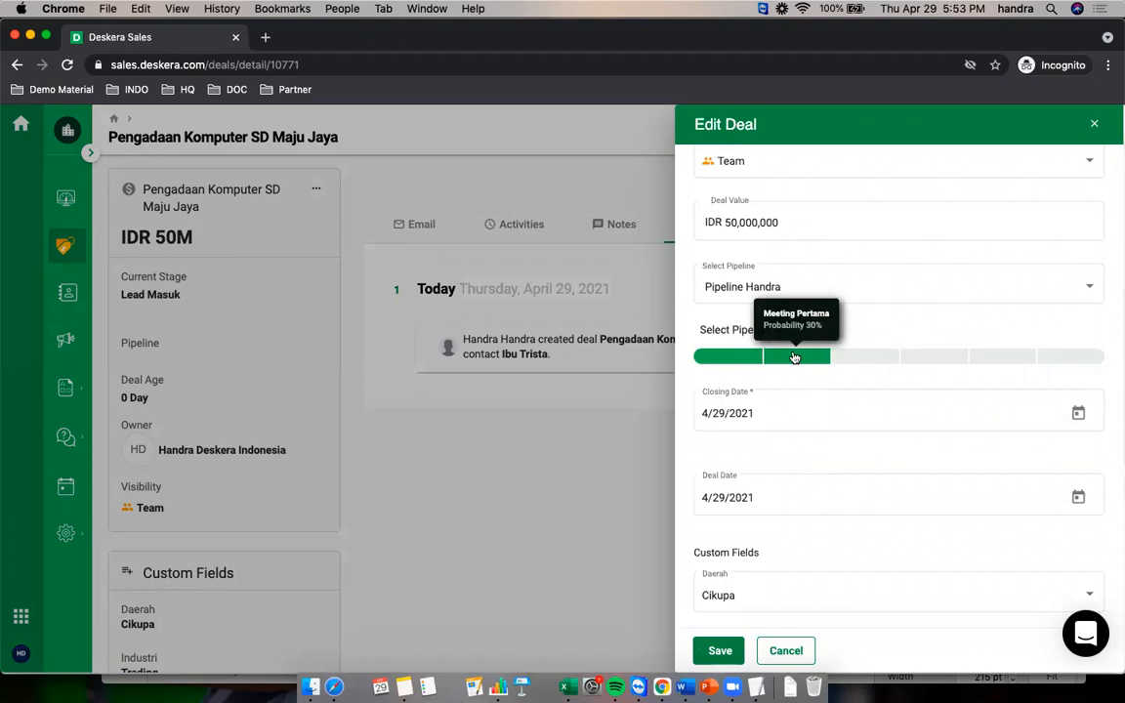
{"action": "left_click", "coordinate": [720, 650]}
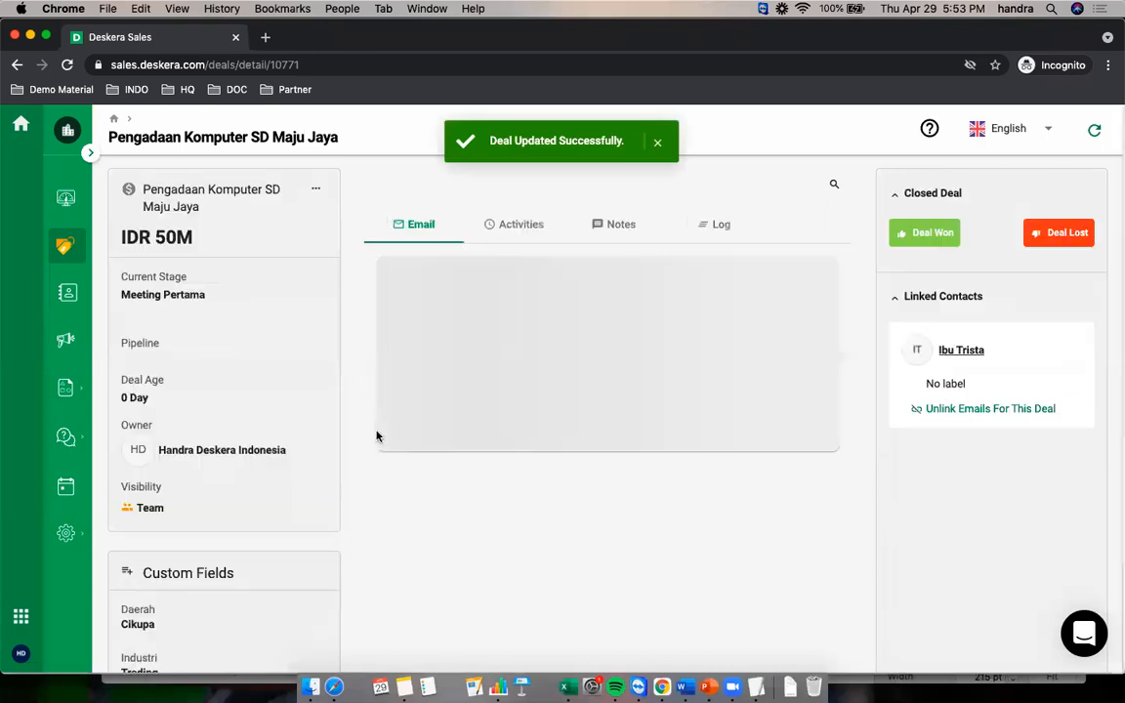
Review the log entry recording the deal's stage change, including who changed it, the deal name and the stage
{"action": "left_click", "coordinate": [719, 225]}
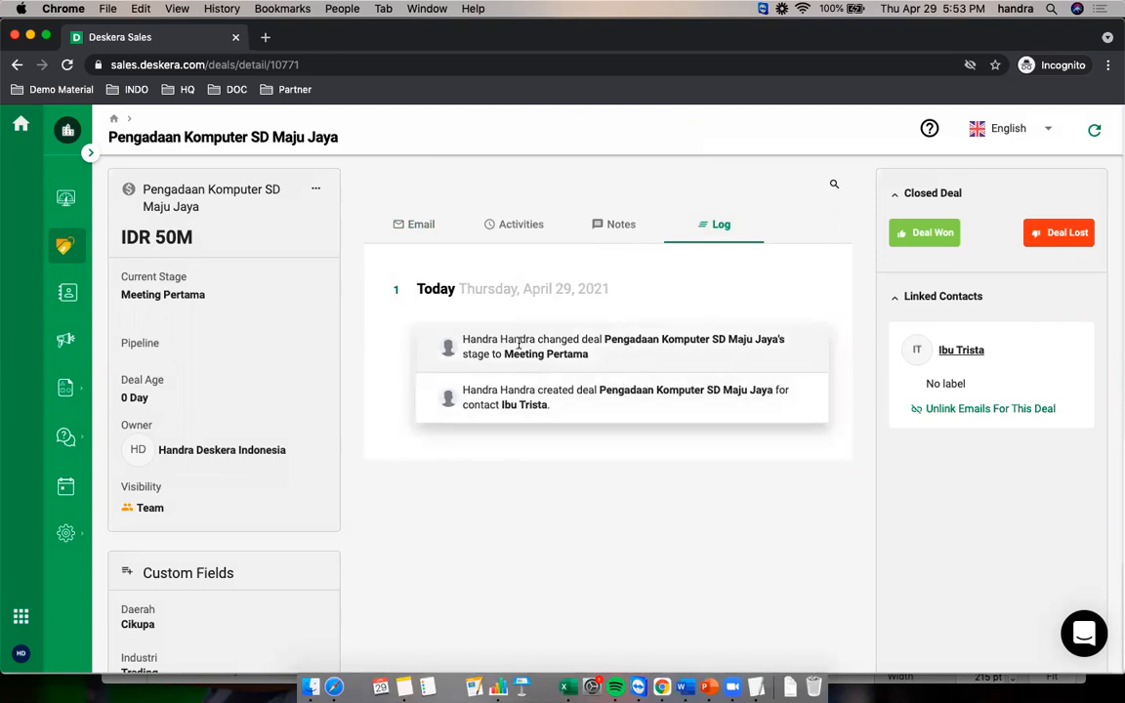
{"action": "left_click_drag", "start_coordinate": [537, 339], "coordinate": [464, 339]}
{"action": "left_click", "coordinate": [561, 339]}
{"action": "left_click_drag", "start_coordinate": [605, 338], "coordinate": [758, 338]}
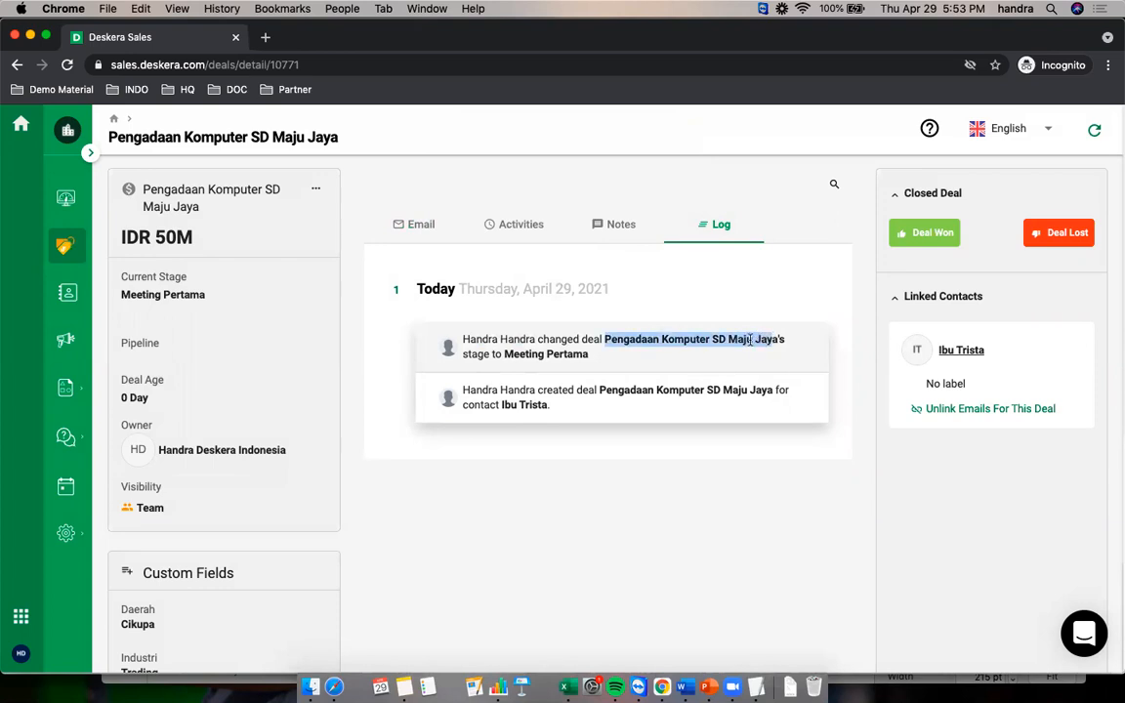
{"action": "left_click_drag", "start_coordinate": [504, 353], "coordinate": [594, 359]}
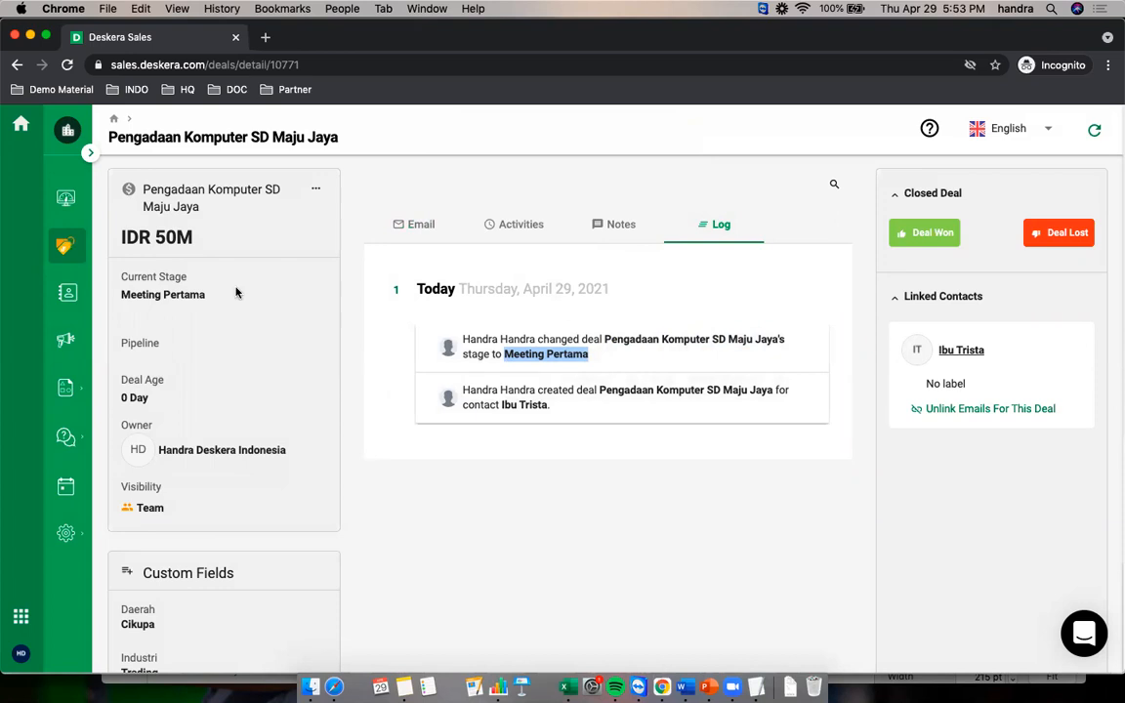
Return to the deals board of Pipeline Handra, check the deal's card and switch to the list view
{"action": "left_click", "coordinate": [62, 242]}
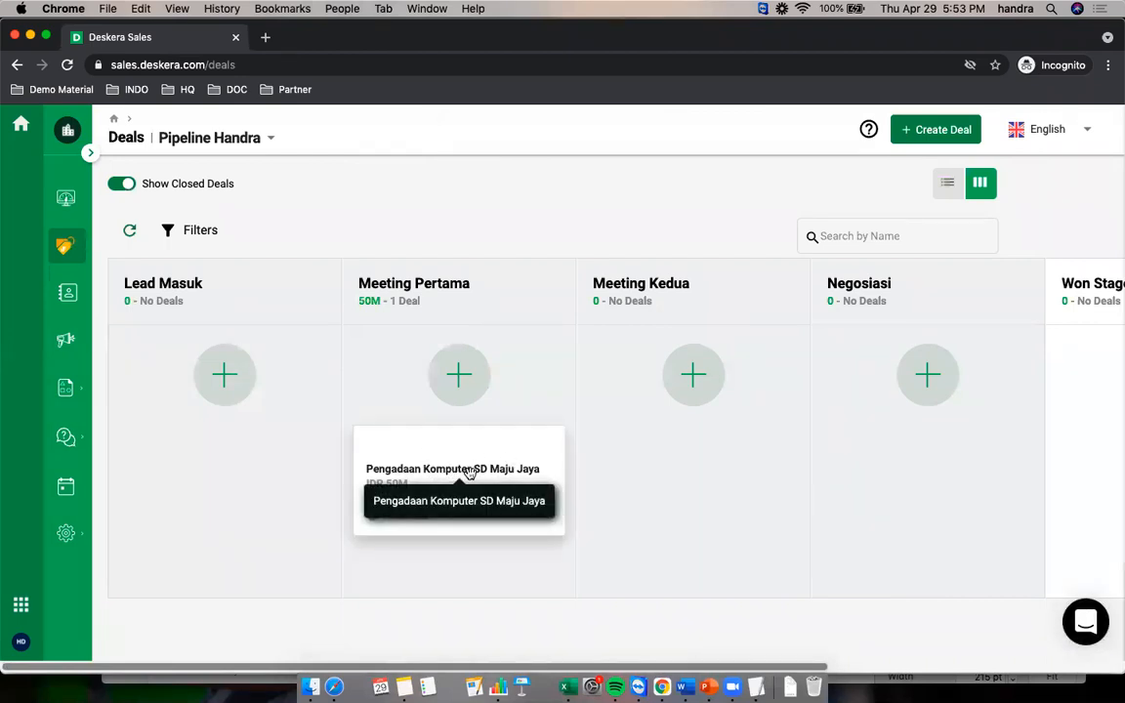
{"action": "mouse_move", "coordinate": [444, 464]}
{"action": "left_mouse_down"}
{"action": "mouse_move", "coordinate": [680, 471]}
{"action": "mouse_move", "coordinate": [452, 444]}
{"action": "mouse_move", "coordinate": [251, 467]}
{"action": "mouse_move", "coordinate": [430, 469]}
{"action": "mouse_move", "coordinate": [439, 484]}
{"action": "left_mouse_up"}
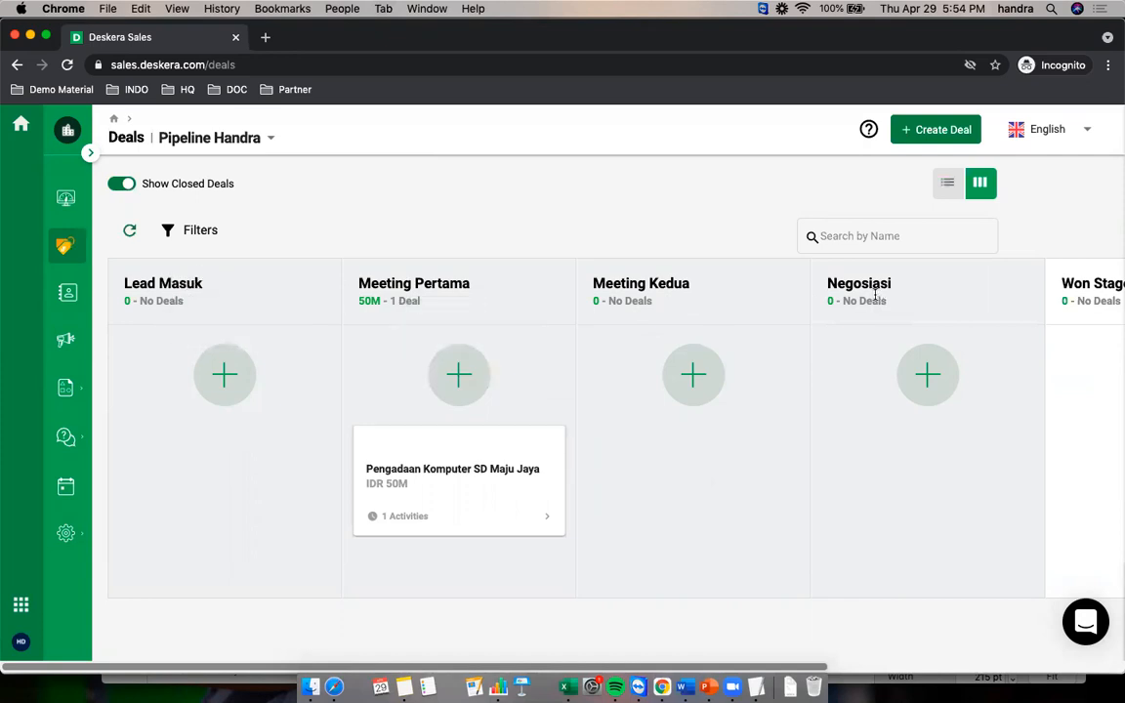
{"action": "left_click", "coordinate": [948, 186]}
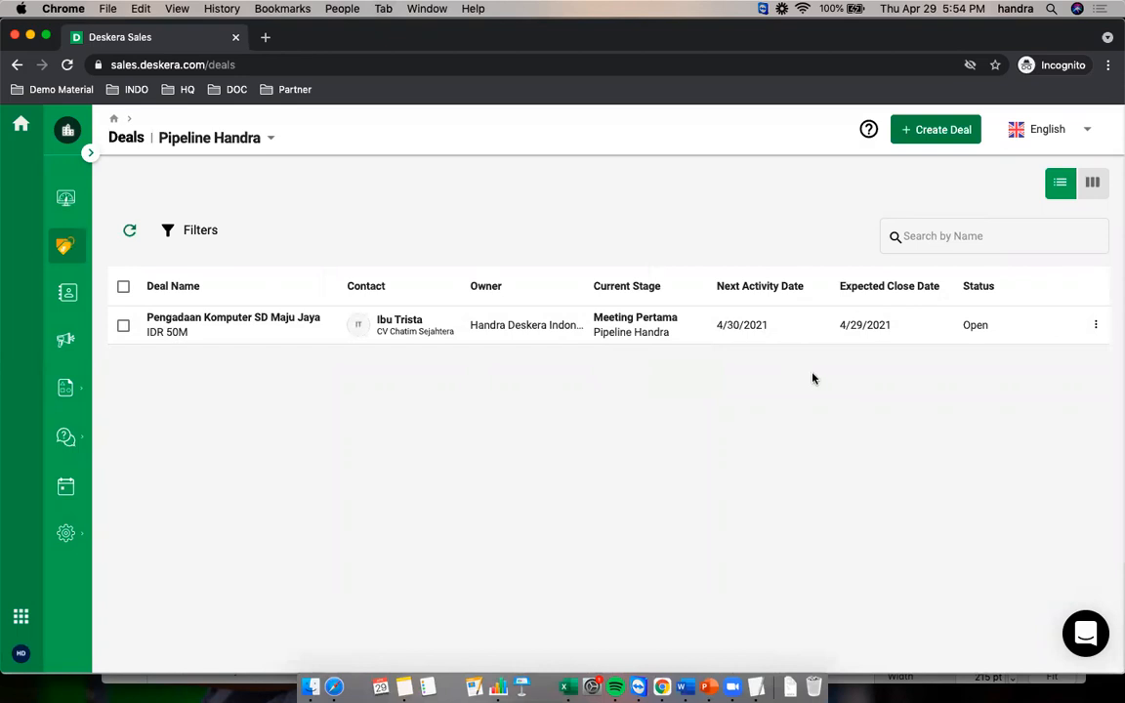
Examine the deal filter criteria, add an empty custom field filter row, and close the filters without applying any
{"action": "left_click", "coordinate": [201, 231]}
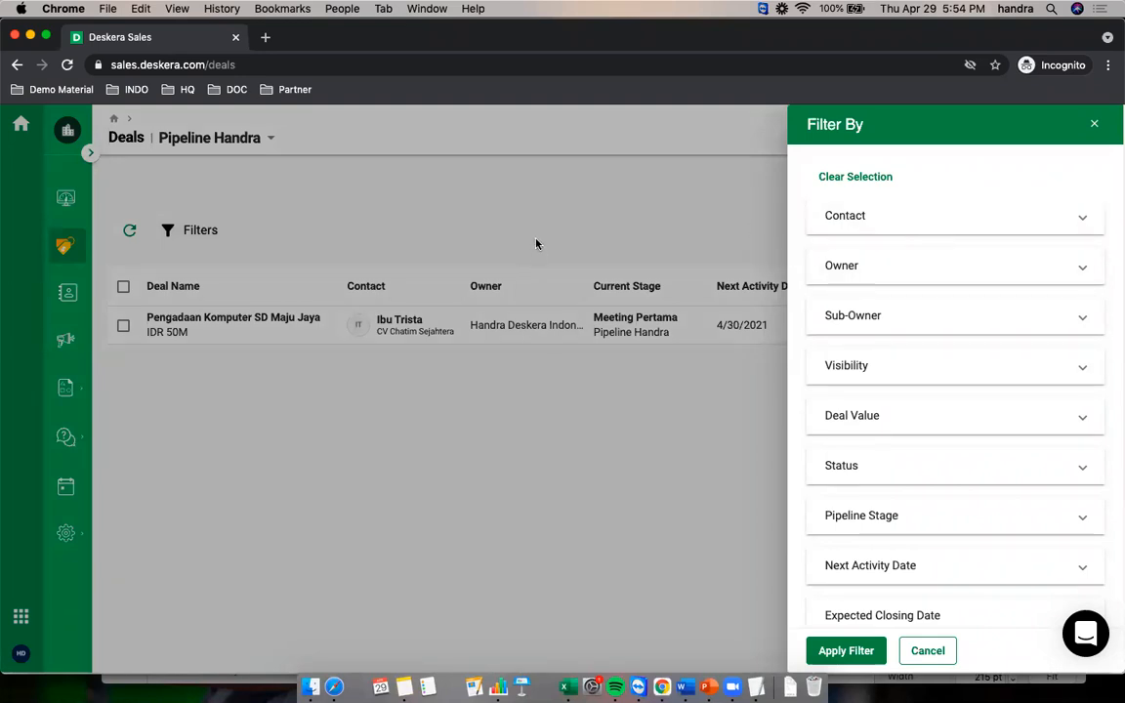
{"action": "scroll", "coordinate": [879, 434], "scroll_direction": "down", "scroll_amount": 5}
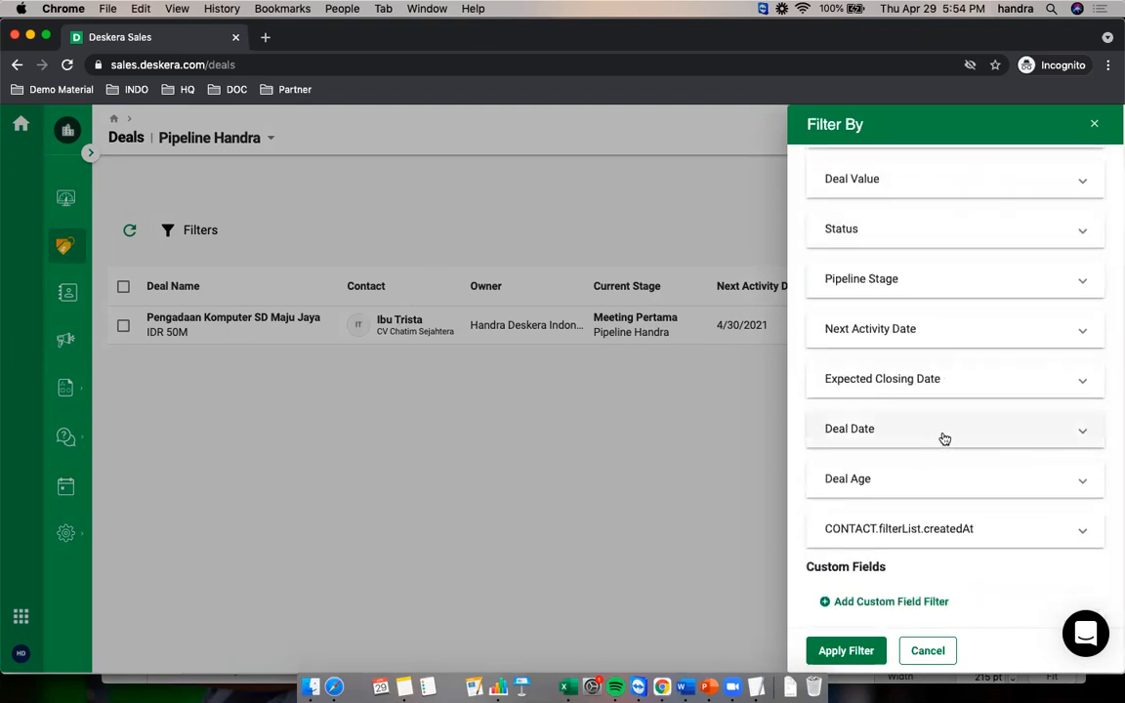
{"action": "scroll", "coordinate": [949, 455], "scroll_direction": "up", "scroll_amount": 5}
{"action": "scroll", "coordinate": [952, 471], "scroll_direction": "down", "scroll_amount": 5}
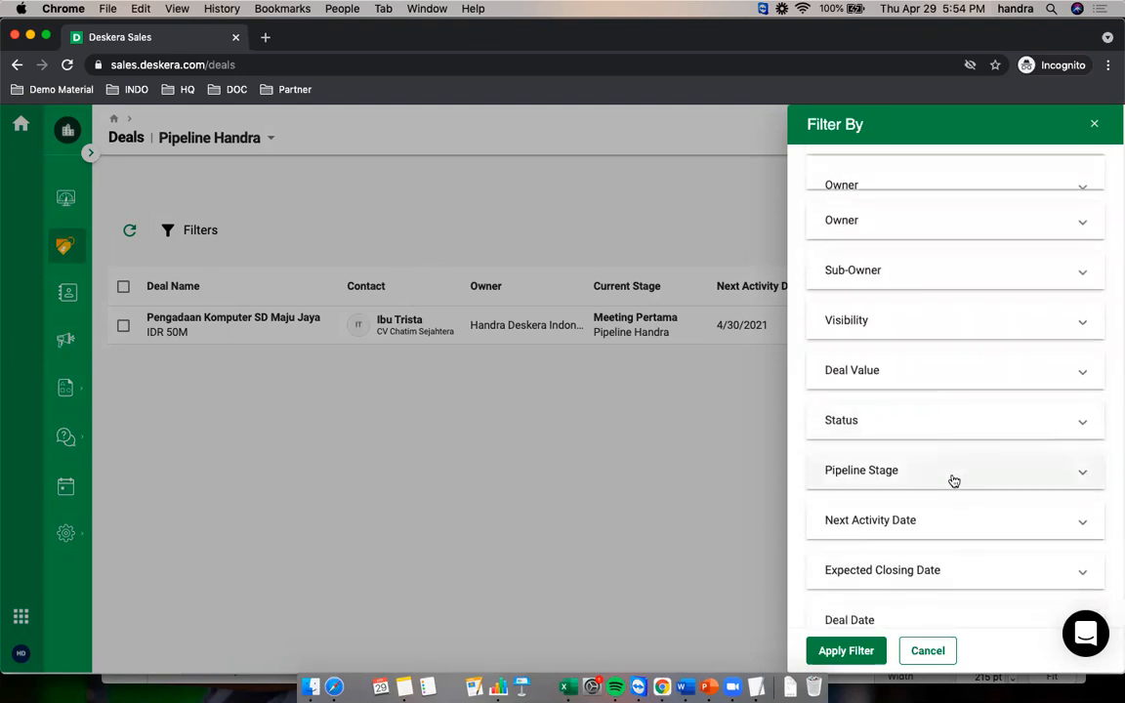
{"action": "left_click", "coordinate": [865, 603]}
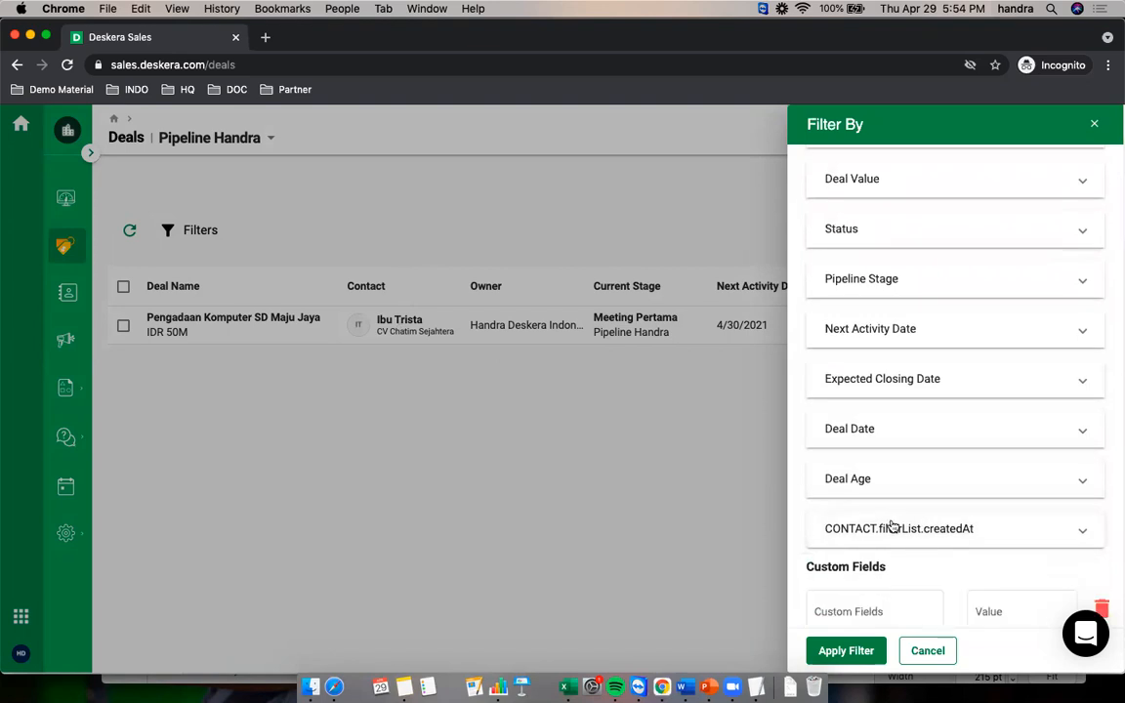
{"action": "scroll", "coordinate": [907, 537], "scroll_direction": "down", "scroll_amount": 2}
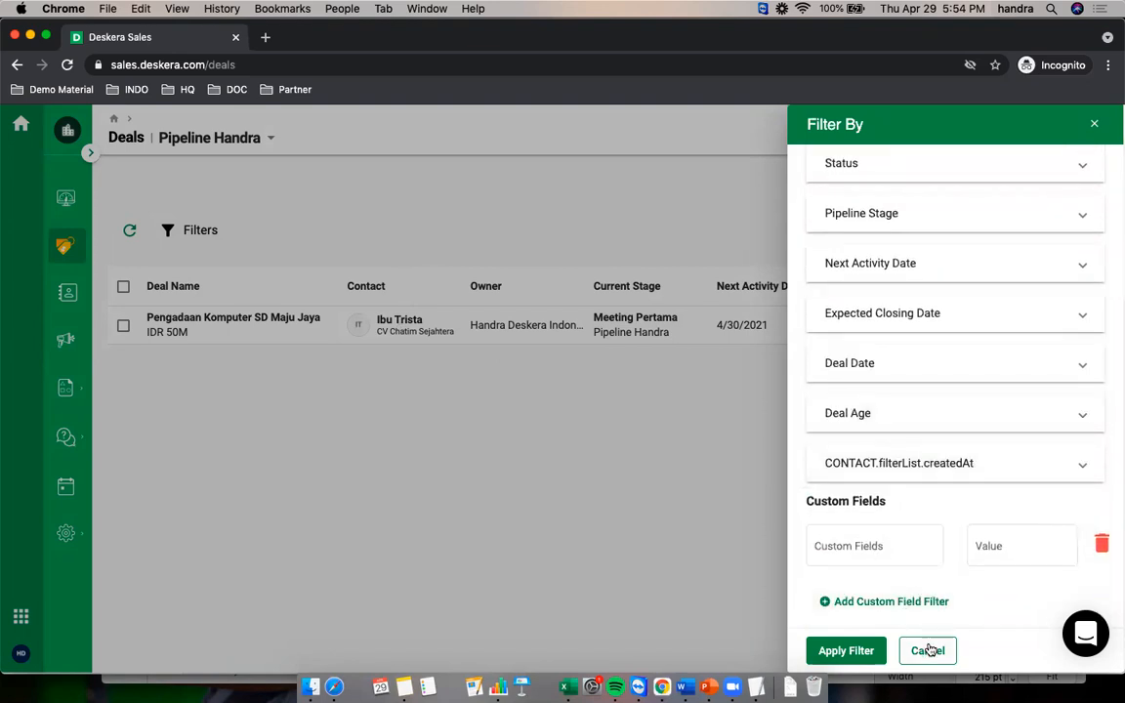
{"action": "scroll", "coordinate": [922, 429], "scroll_direction": "up", "scroll_amount": 3}
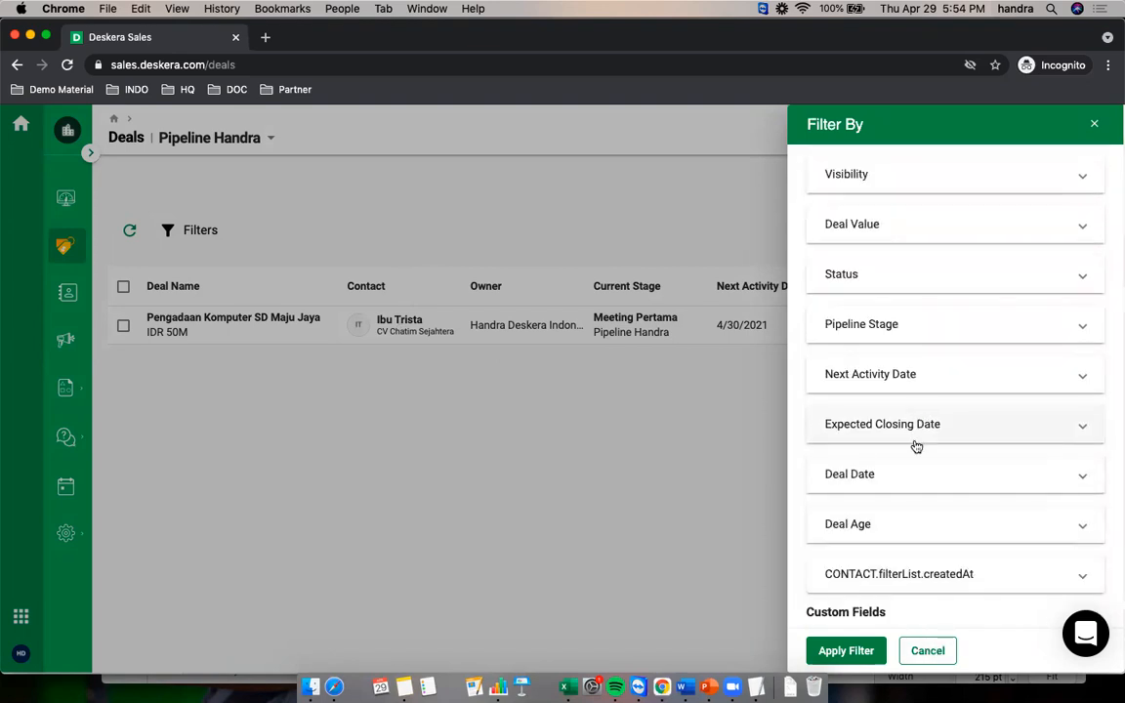
{"action": "left_click", "coordinate": [928, 650]}
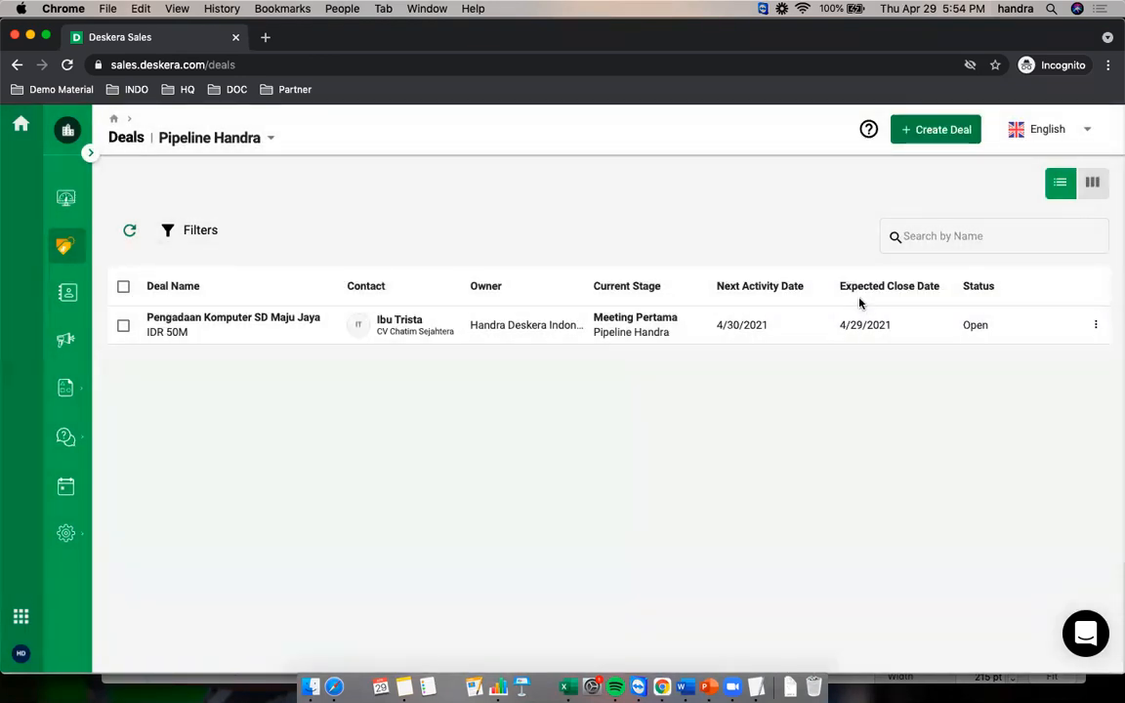
Show the deals of the Default Pipeline and search them by name for "komputer"
{"action": "left_click", "coordinate": [270, 138]}
{"action": "scroll", "coordinate": [252, 254], "scroll_direction": "up", "scroll_amount": 1}
{"action": "scroll", "coordinate": [240, 283], "scroll_direction": "down", "scroll_amount": 1}
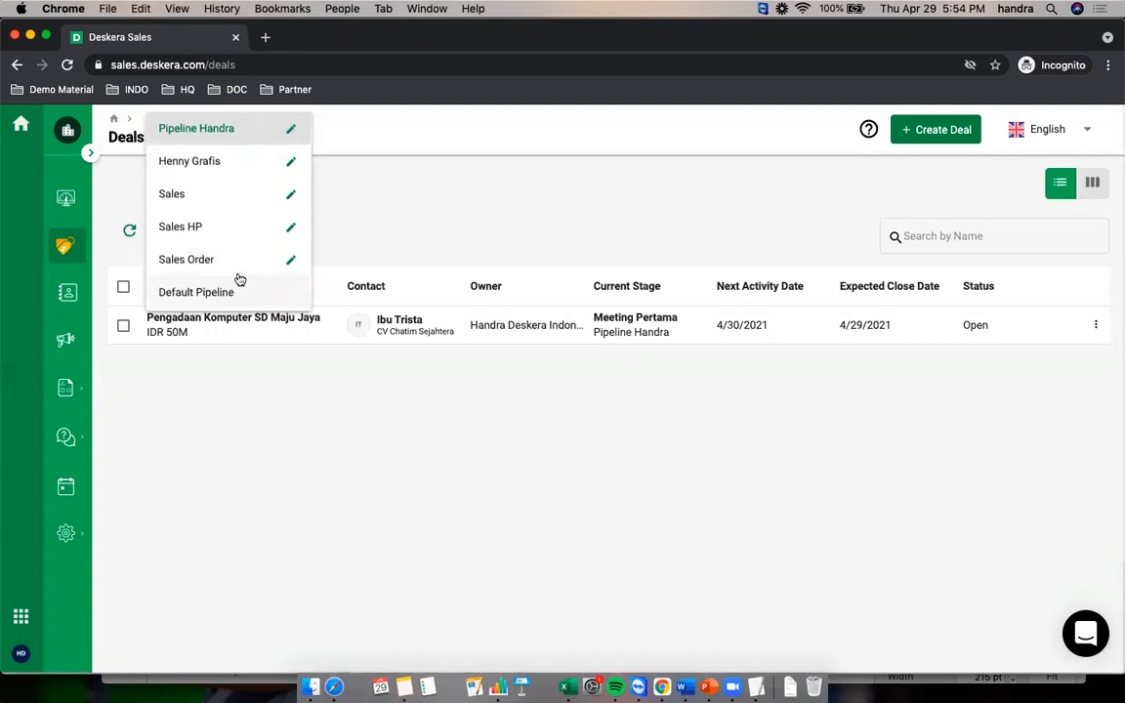
{"action": "left_click", "coordinate": [230, 283]}
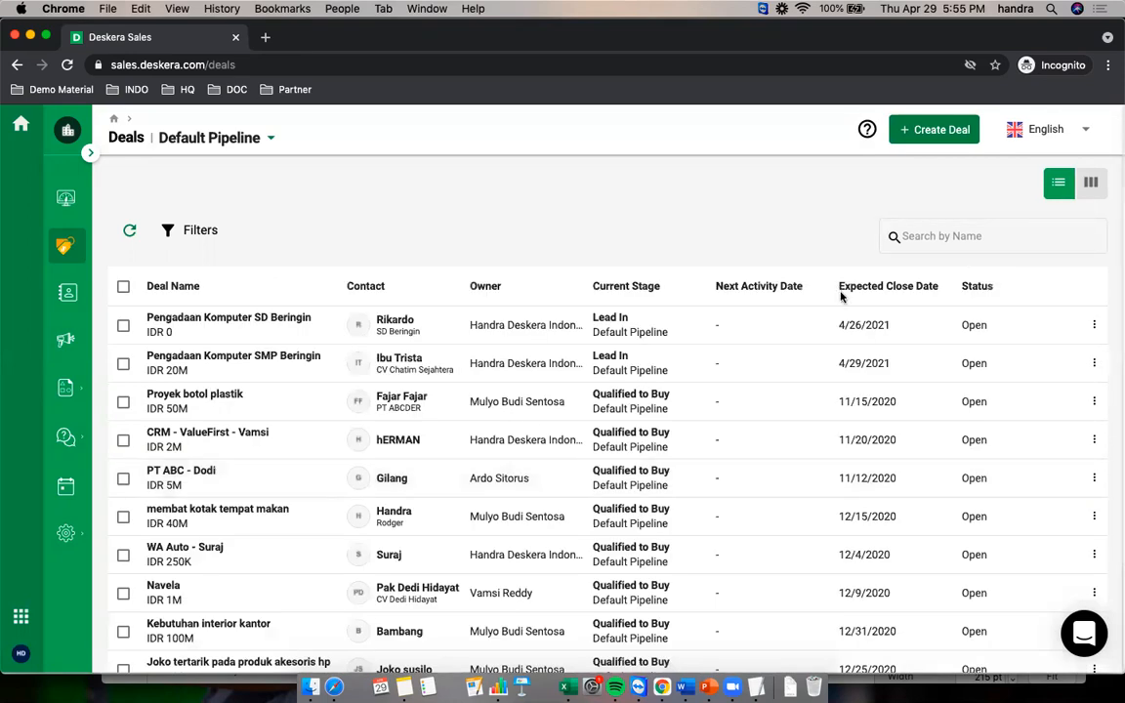
{"action": "left_click", "coordinate": [939, 236]}
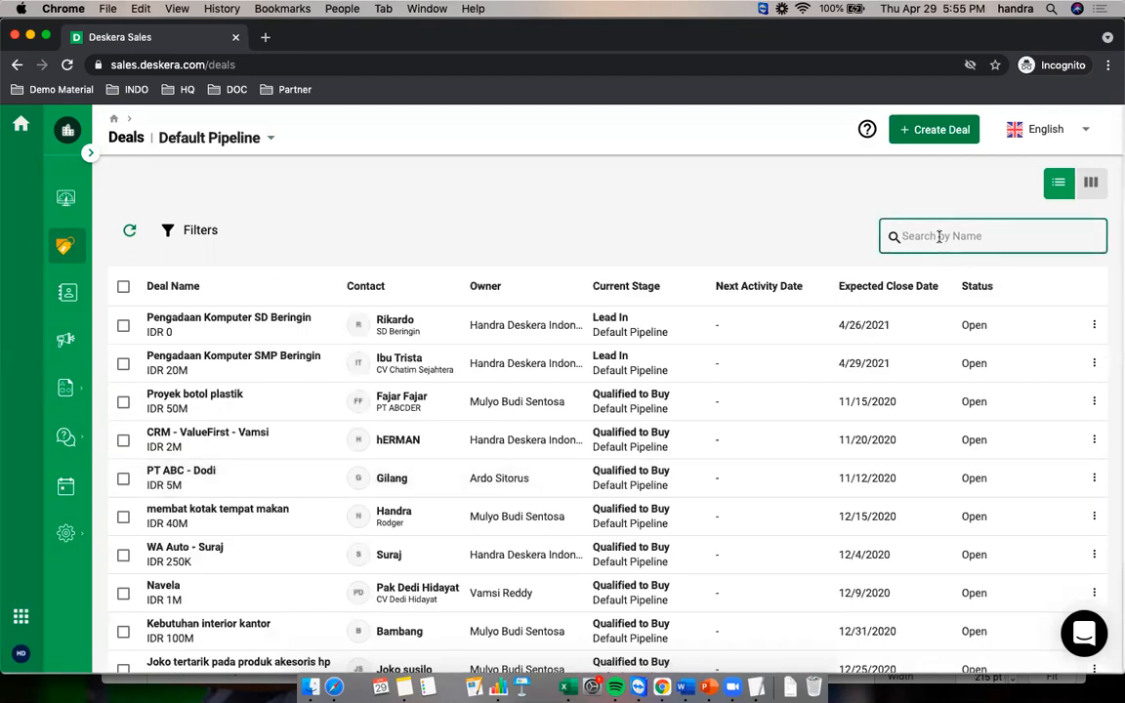
{"action": "type", "text": "komputer"}
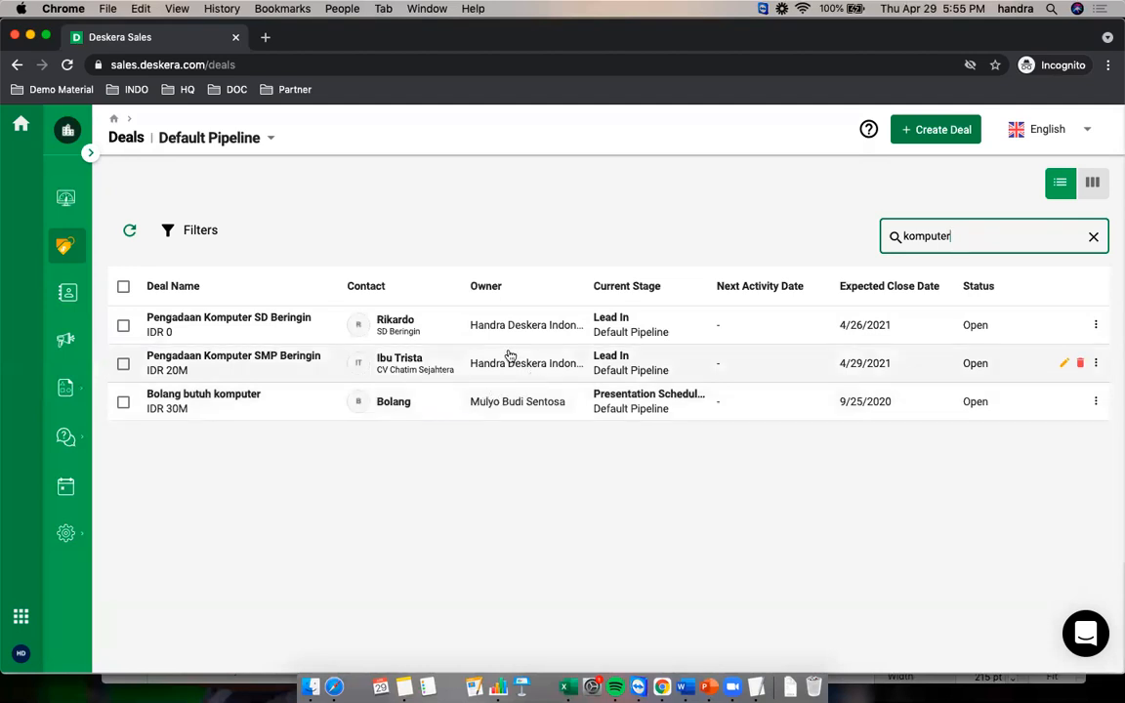
Filter the "komputer" search results by owner, selecting the signed-in user's own account, and apply the filter
{"action": "left_click", "coordinate": [190, 232]}
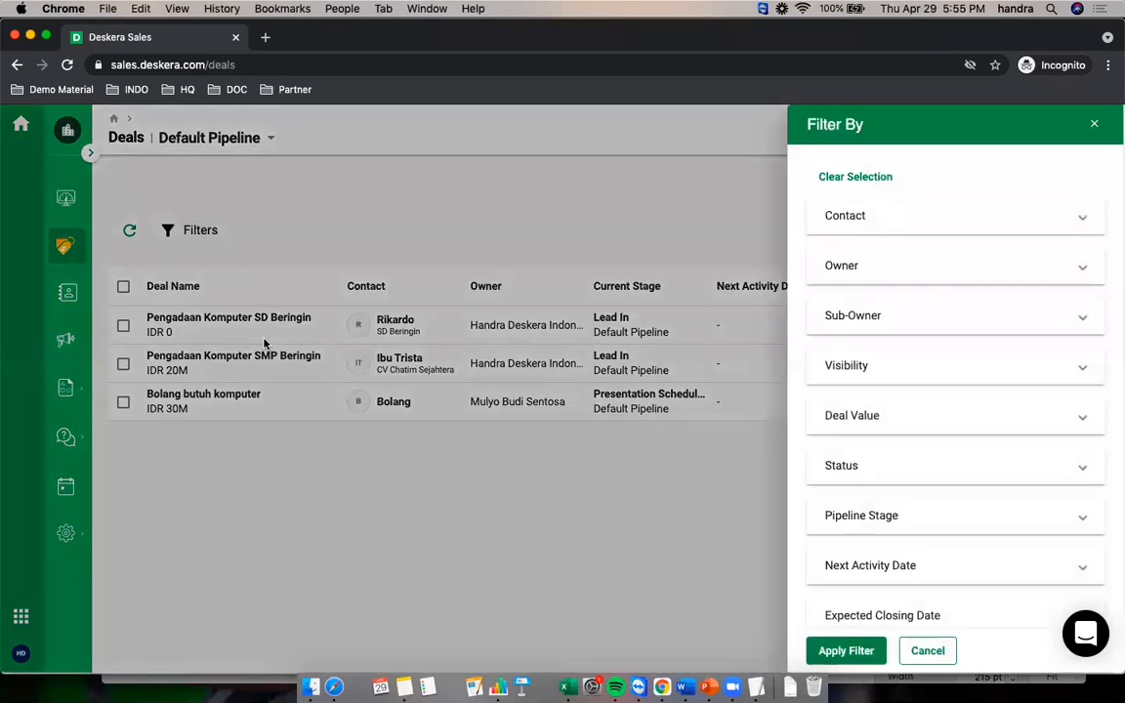
{"action": "left_click", "coordinate": [848, 282]}
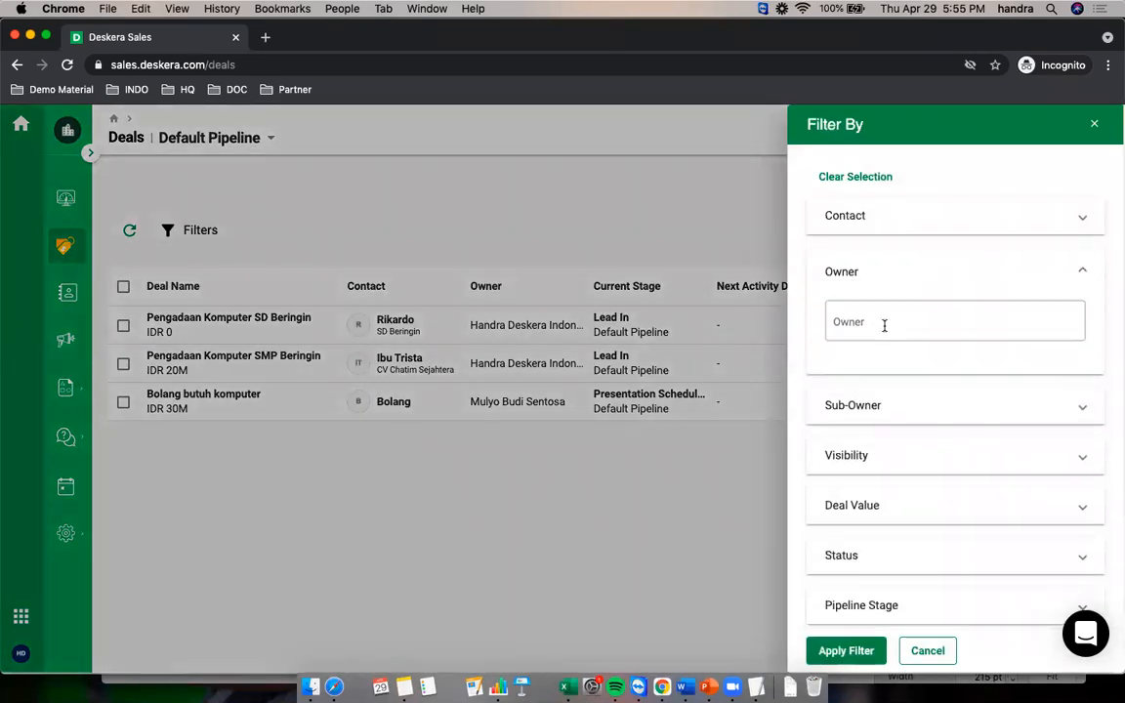
{"action": "left_click", "coordinate": [891, 322]}
{"action": "scroll", "coordinate": [936, 471], "scroll_direction": "down", "scroll_amount": 1}
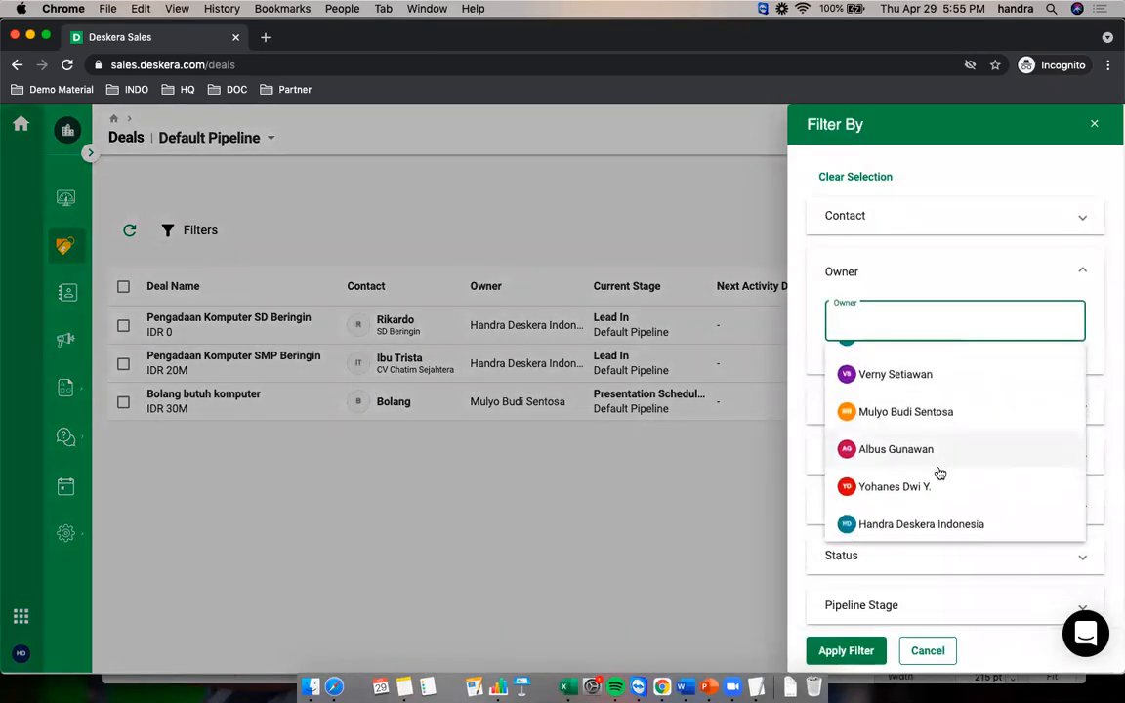
{"action": "left_click", "coordinate": [949, 522]}
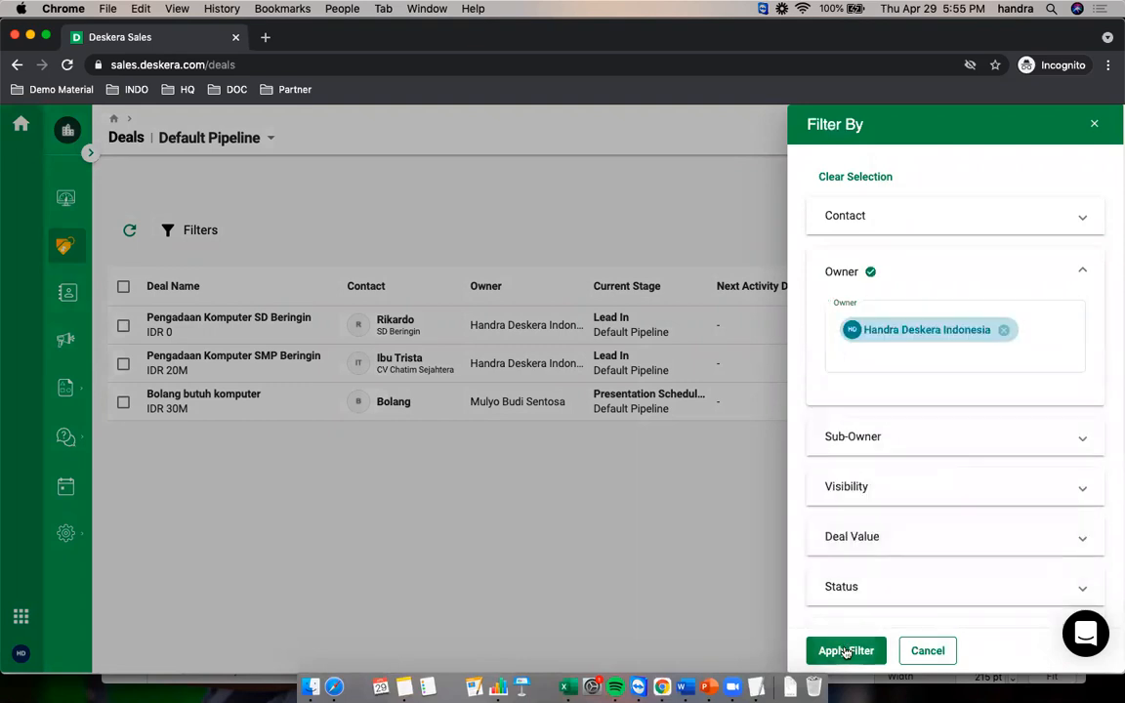
{"action": "left_click", "coordinate": [847, 649]}
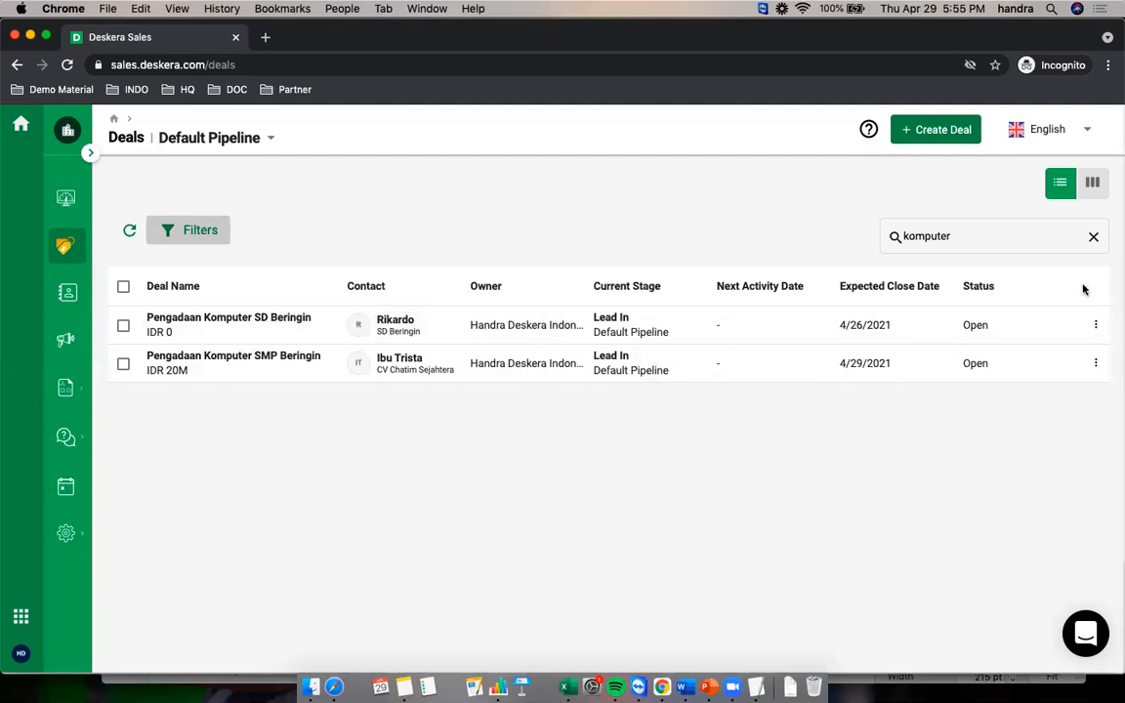
Clear the deal name search, reset all filter selections including the owner, and apply the emptied filter to the Default Pipeline
{"action": "left_click", "coordinate": [1092, 237]}
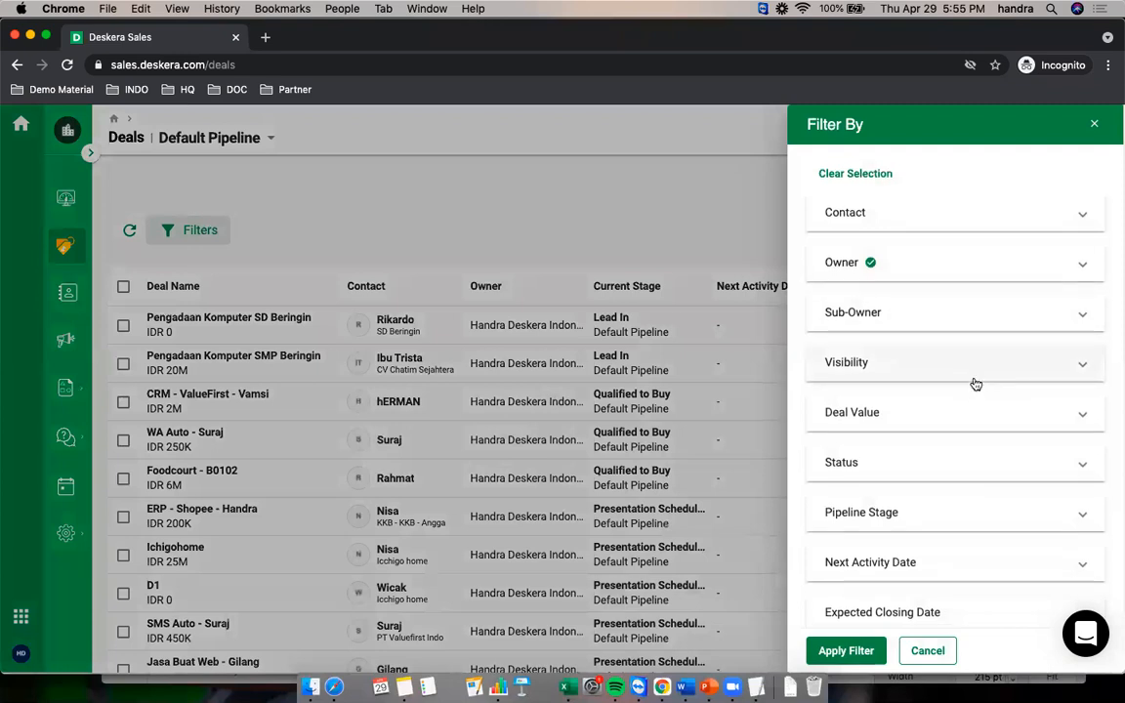
{"action": "scroll", "coordinate": [974, 385], "scroll_direction": "down", "scroll_amount": 5}
{"action": "scroll", "coordinate": [961, 440], "scroll_direction": "up", "scroll_amount": 5}
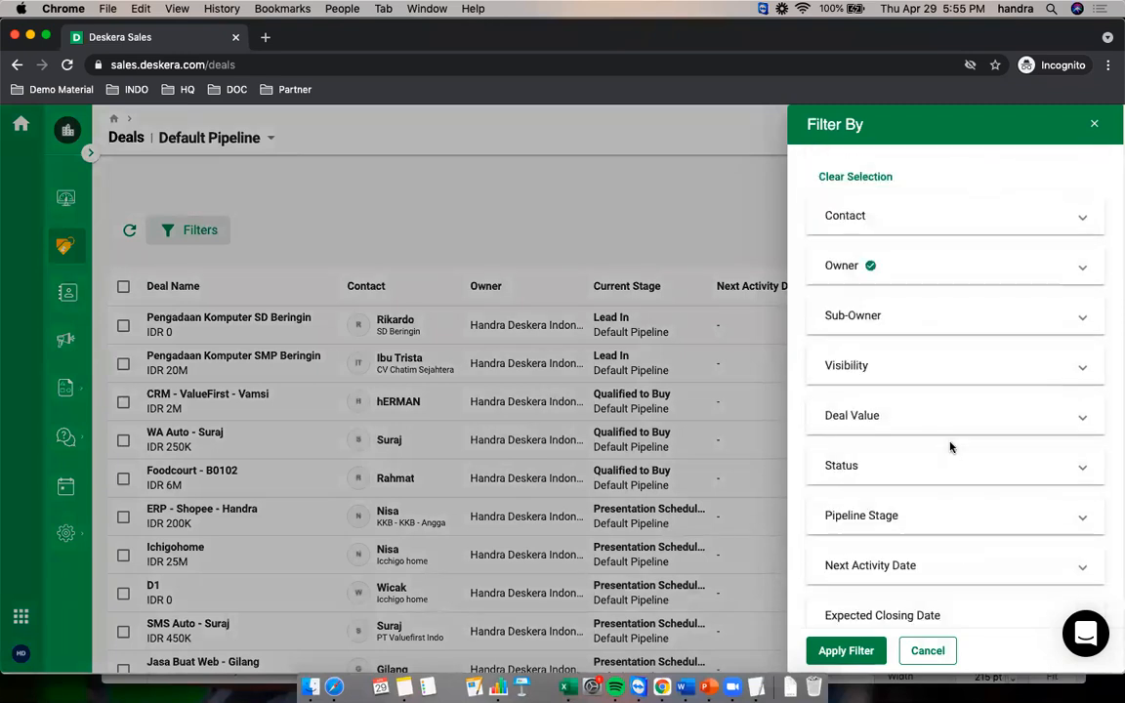
{"action": "left_click", "coordinate": [873, 184]}
{"action": "left_click", "coordinate": [846, 650]}
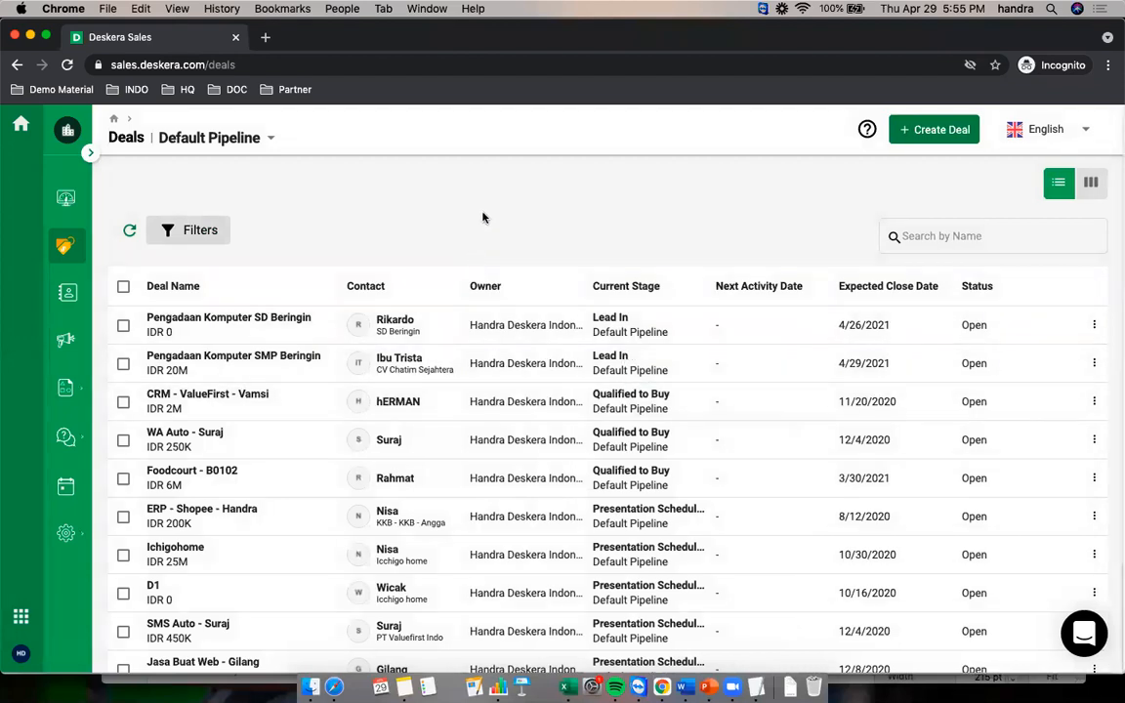